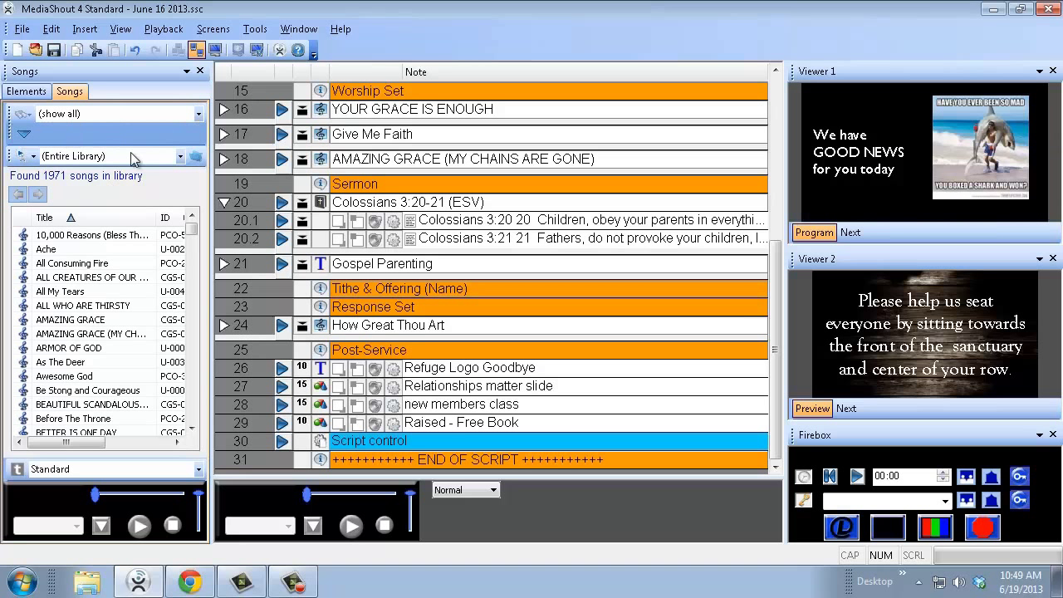
Show the Song Deck and start adding a new song to the library from scratch
{"action": "left_click", "coordinate": [312, 35]}
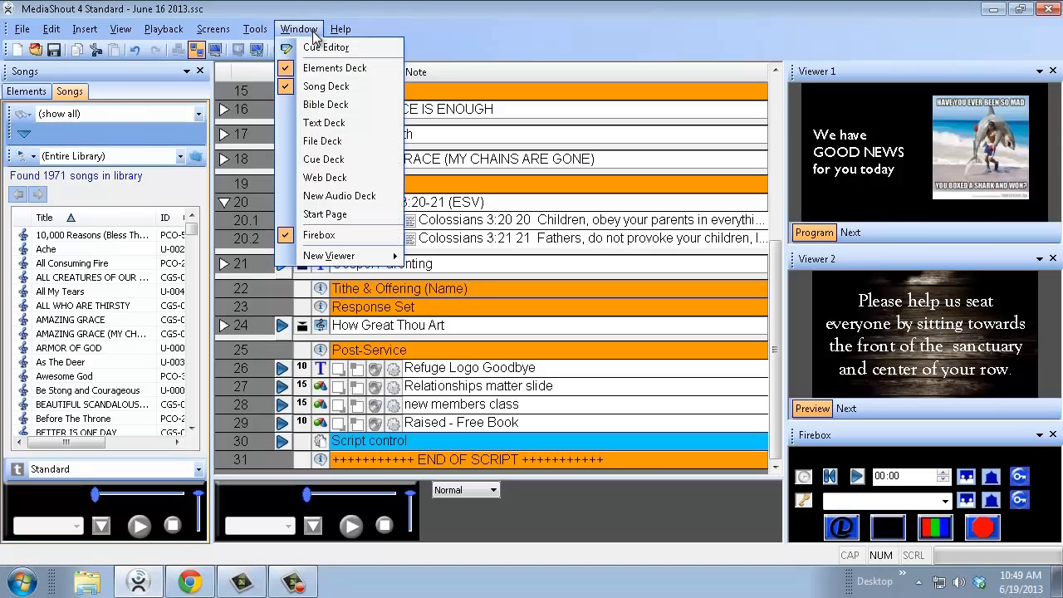
{"action": "left_click", "coordinate": [323, 87]}
{"action": "left_click", "coordinate": [23, 134]}
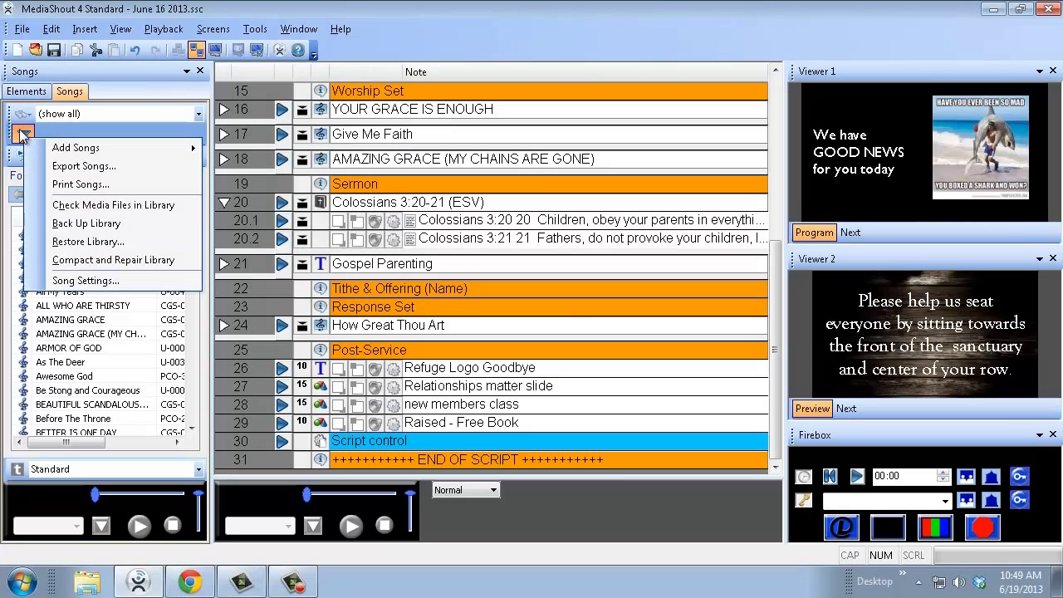
{"action": "mouse_move", "coordinate": [125, 148]}
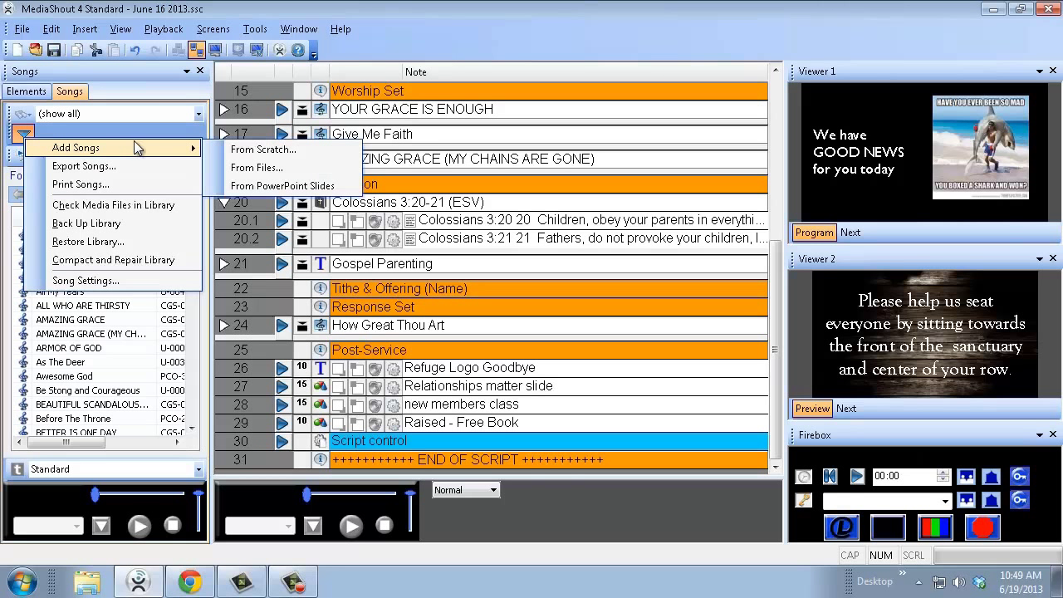
{"action": "left_click", "coordinate": [251, 153]}
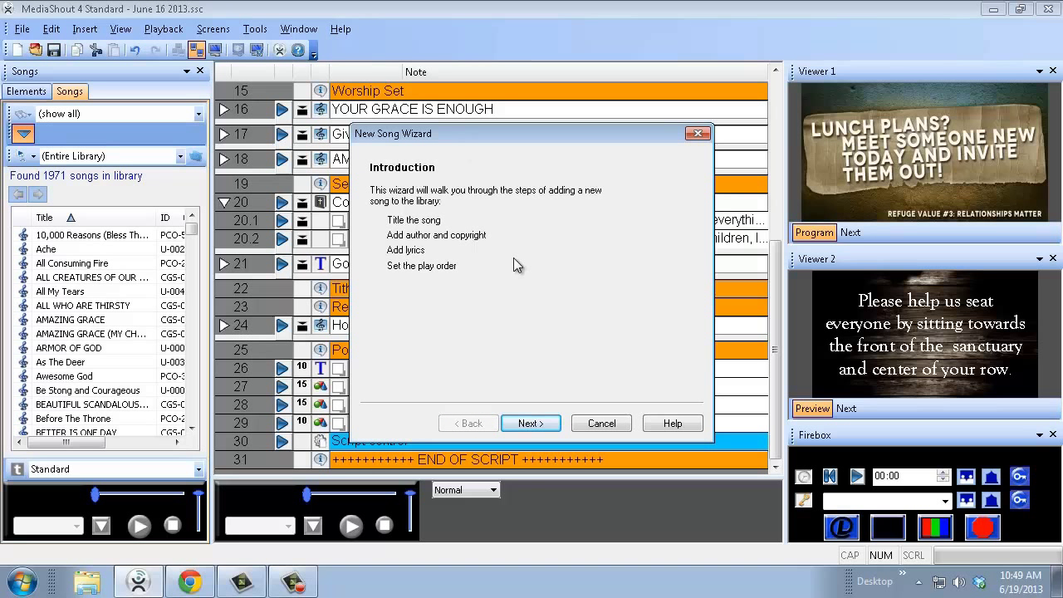
Go past the introduction and keep Standard as the song's lyric cue template
{"action": "left_click", "coordinate": [544, 424]}
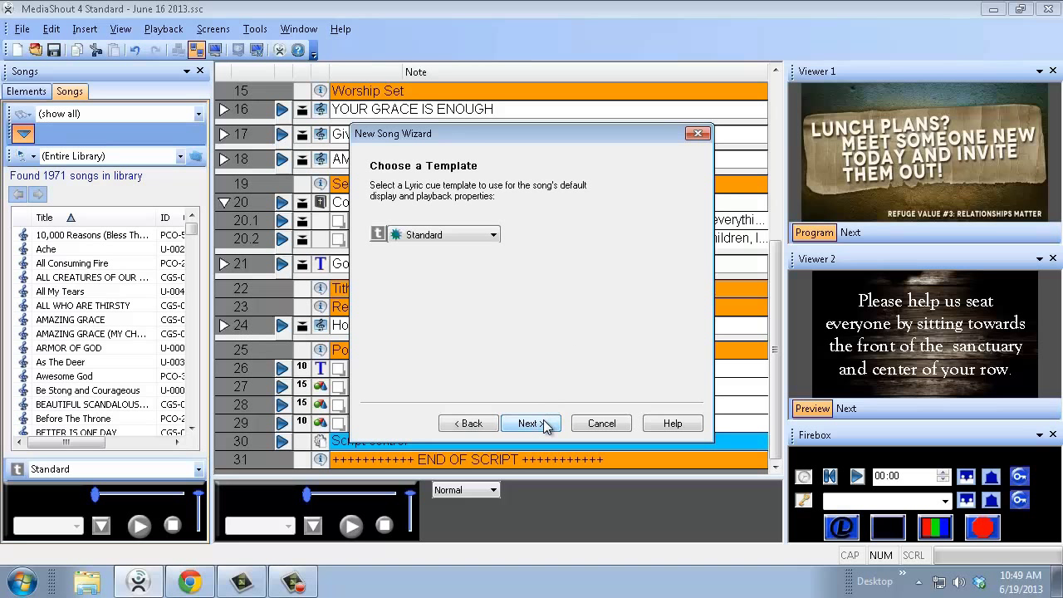
{"action": "left_click", "coordinate": [494, 235]}
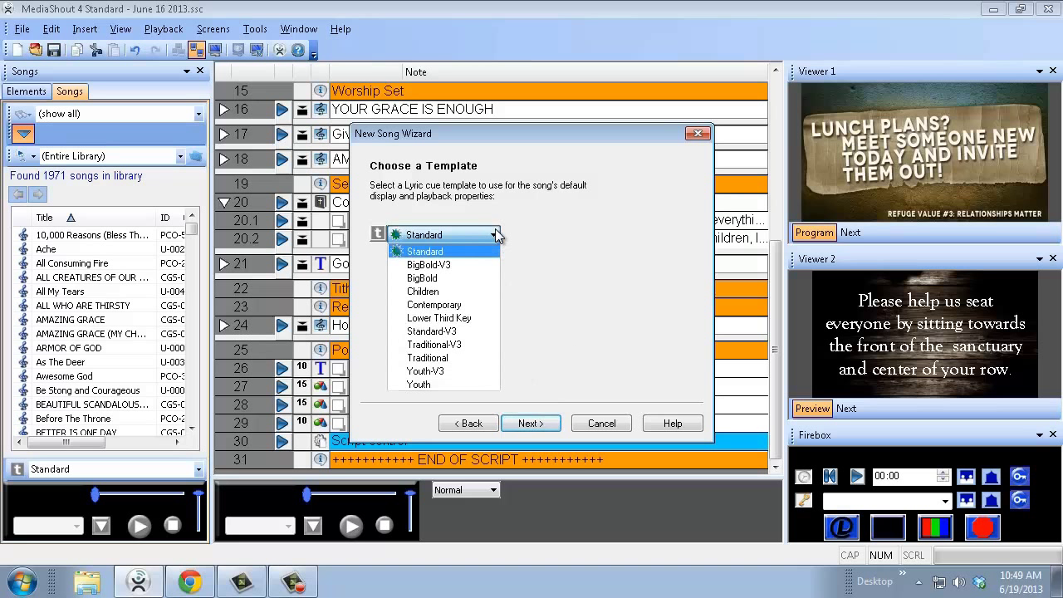
{"action": "left_click", "coordinate": [496, 237]}
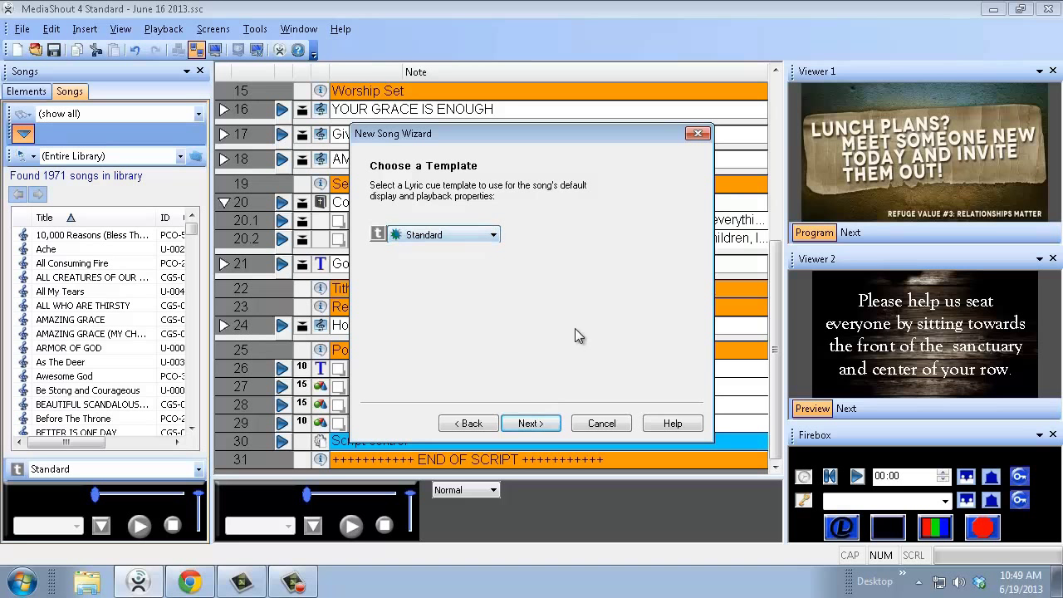
{"action": "left_click", "coordinate": [532, 424]}
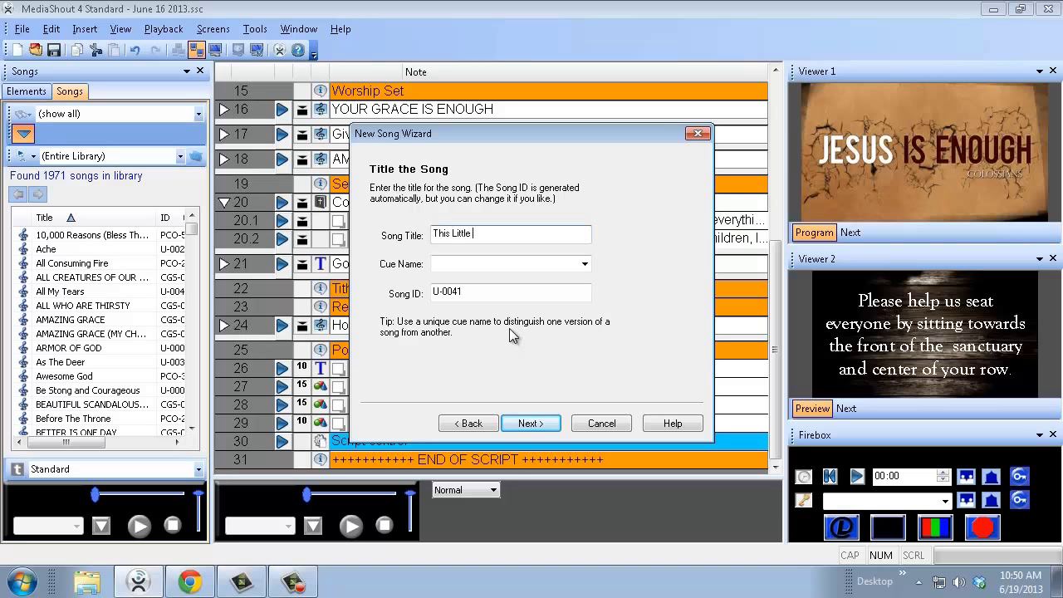
Title the song "This Little Light of Mine" and assign it to the Refuge Church song group
{"action": "type", "text": "ght of Mine"}
{"action": "left_click", "coordinate": [533, 425]}
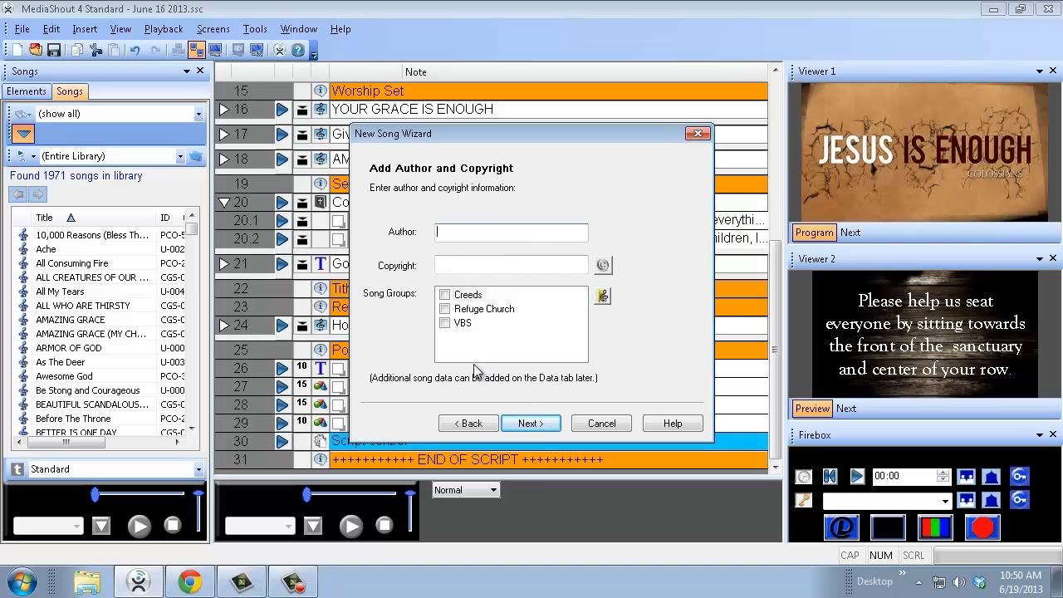
{"action": "left_click", "coordinate": [445, 309]}
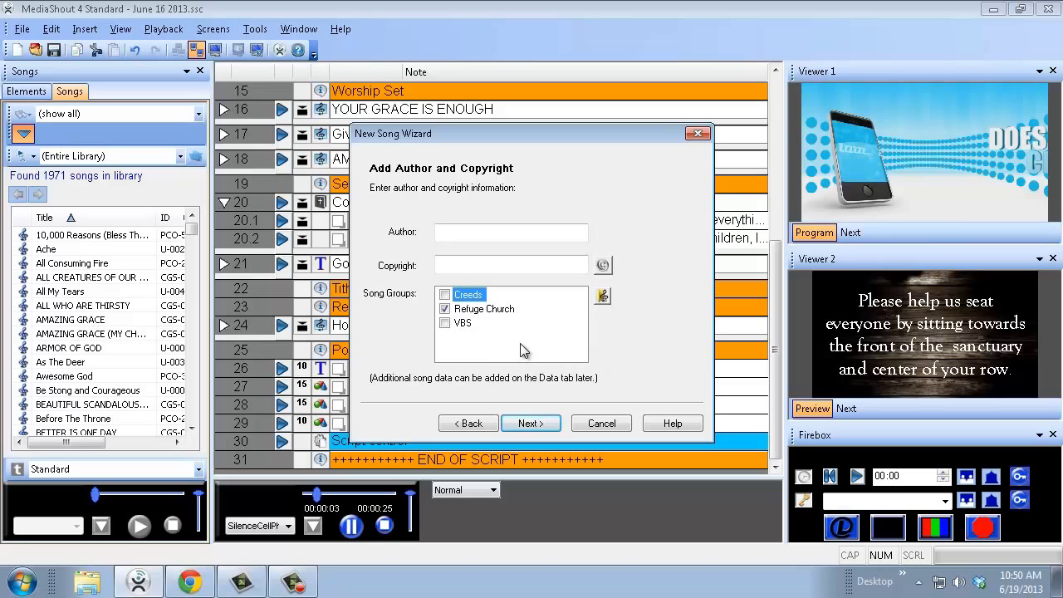
{"action": "left_click", "coordinate": [446, 309]}
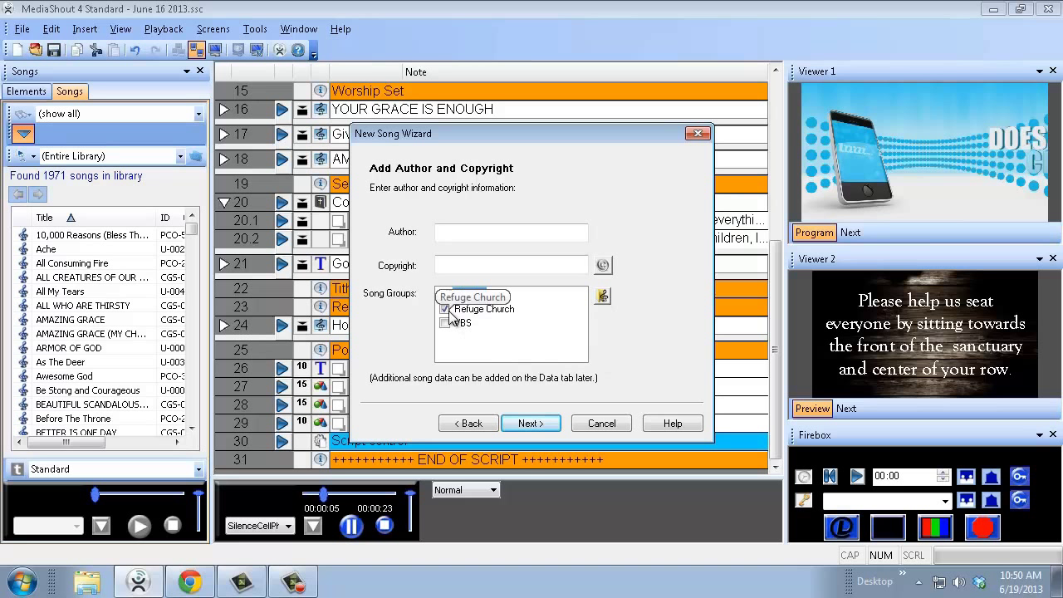
{"action": "left_click", "coordinate": [541, 425]}
Add Verse 1 with the lyrics "This little light of mine" and "I'm going to let it shine" on two lines
{"action": "left_click", "coordinate": [502, 309]}
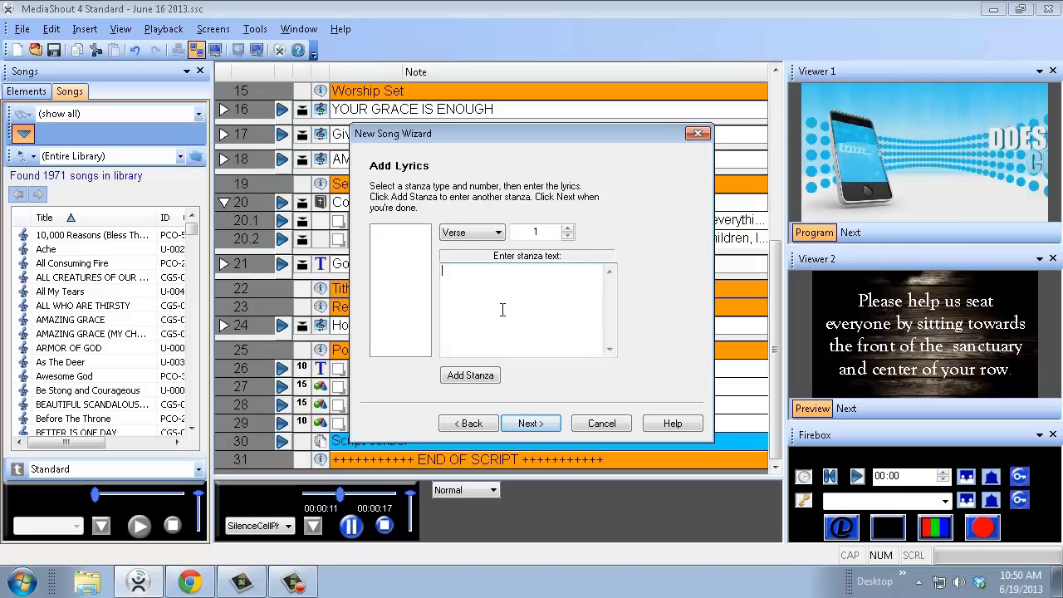
{"action": "type", "text": "This"}
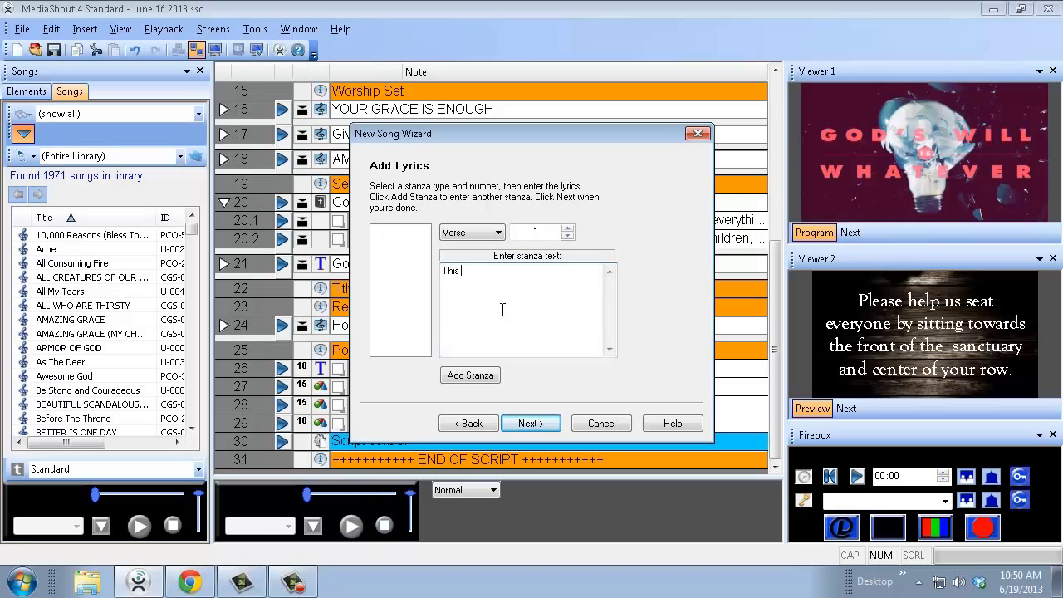
{"action": "type", "text": " little light of mine"}
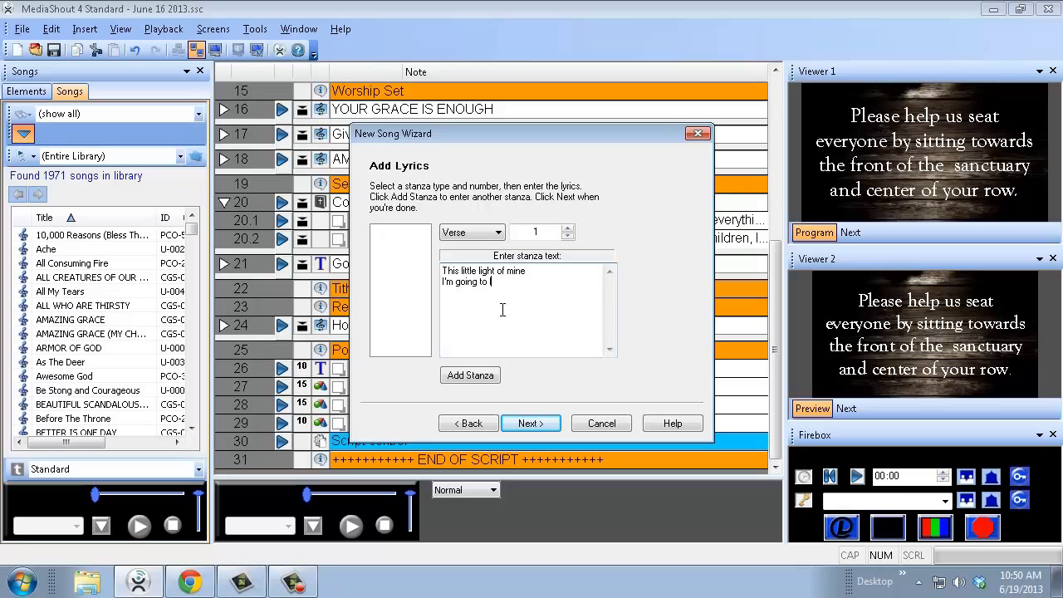
{"action": "type", "text": "shine"}
{"action": "left_click", "coordinate": [470, 375]}
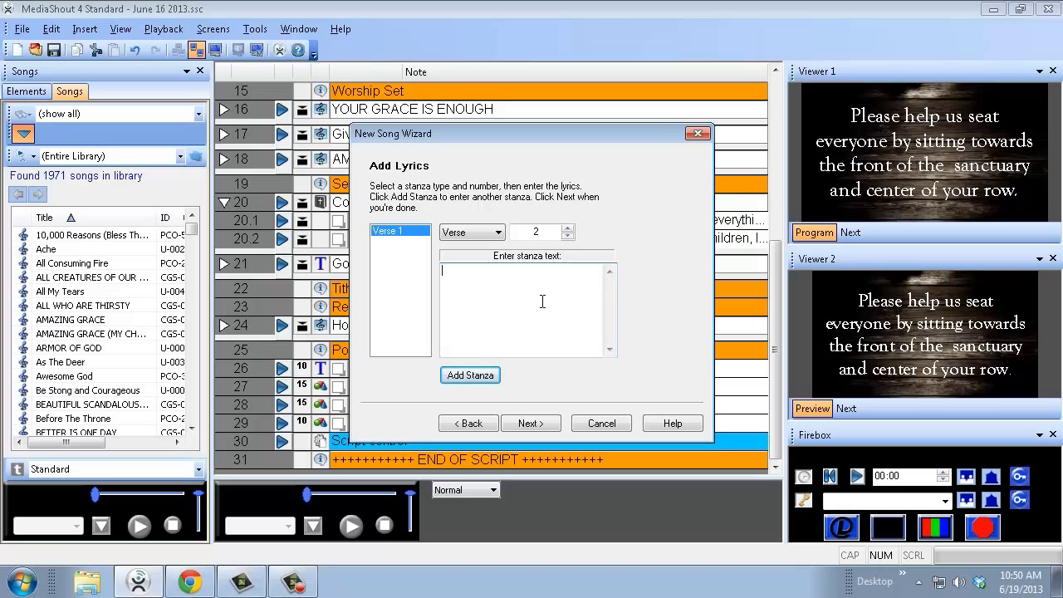
Add Chorus 1 with the lyrics "Let it shine let it shine let it shine!", and check both stanzas' text
{"action": "left_click", "coordinate": [491, 236]}
{"action": "left_click", "coordinate": [457, 258]}
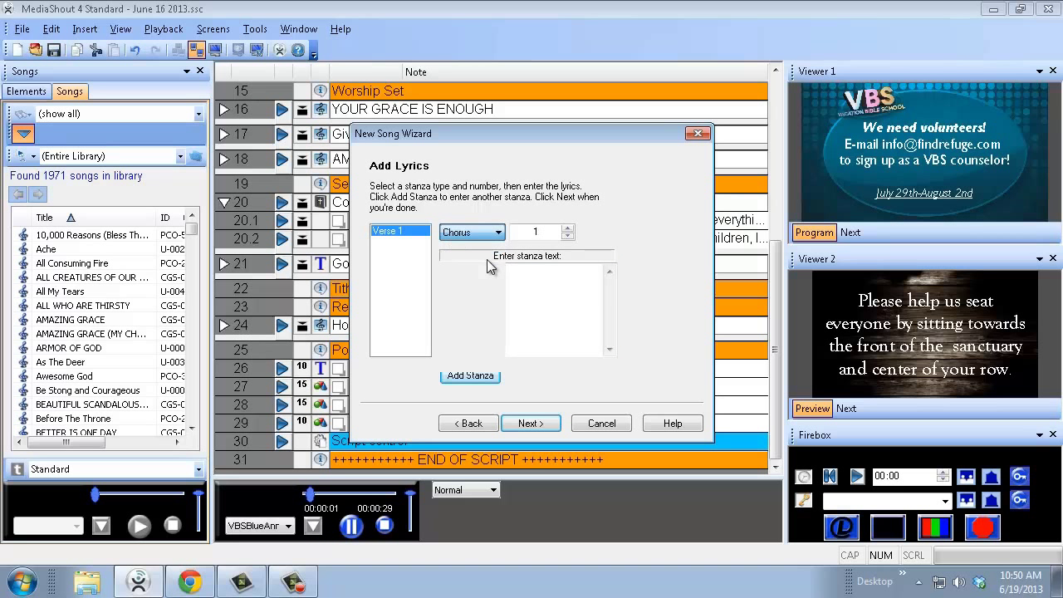
{"action": "left_click", "coordinate": [498, 286]}
{"action": "type", "text": "Let it shine let it shine le"}
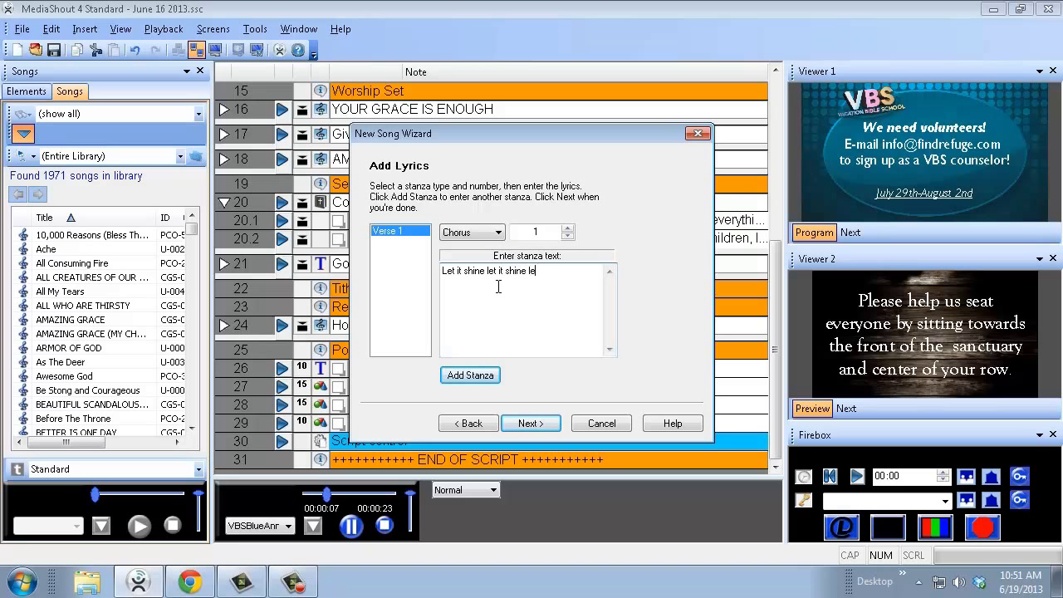
{"action": "type", "text": "t it shine"}
{"action": "left_click", "coordinate": [470, 375]}
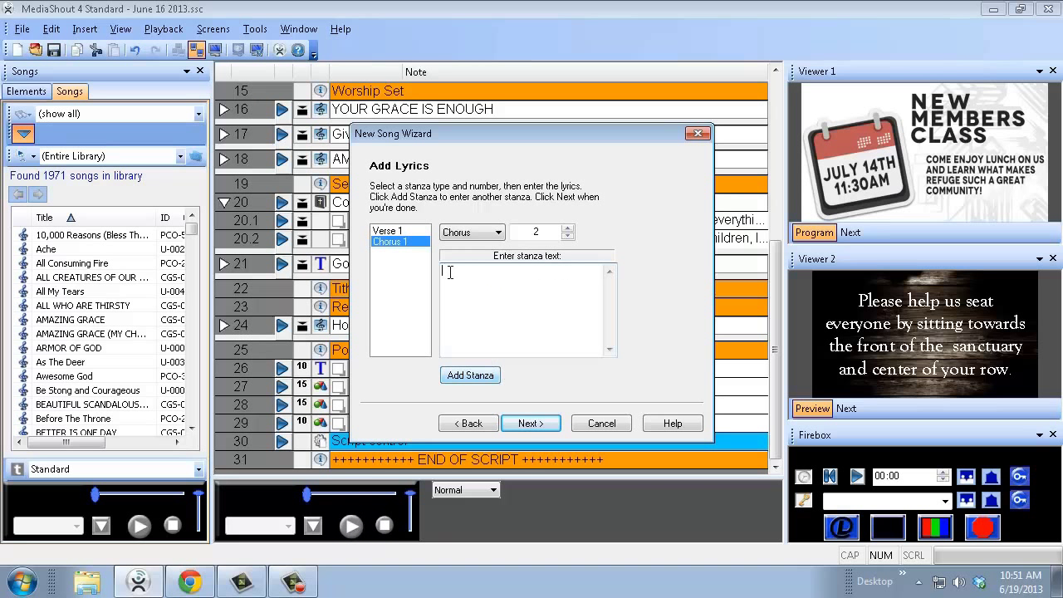
{"action": "left_click", "coordinate": [396, 232]}
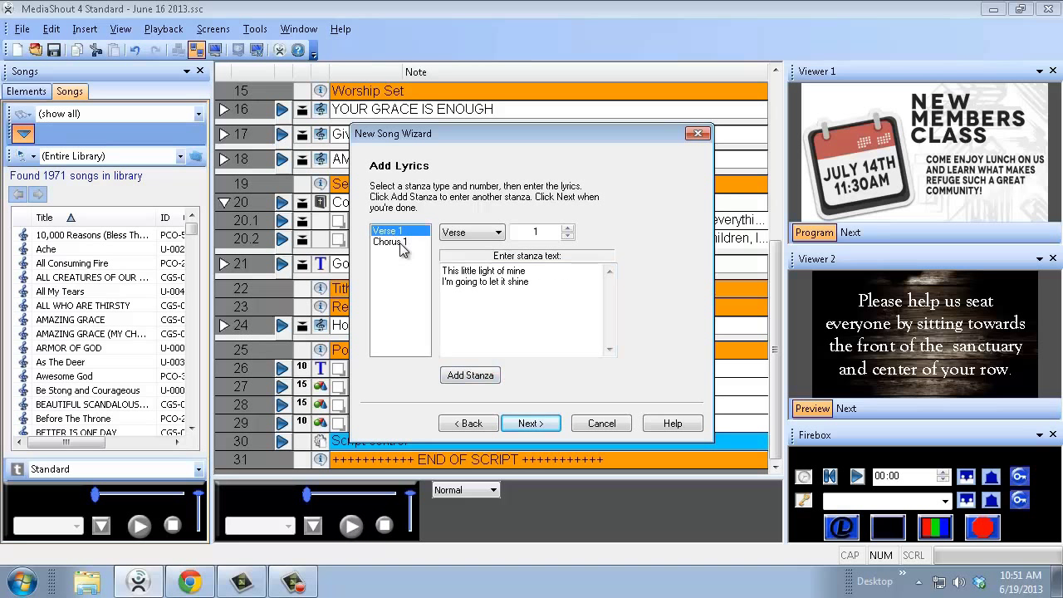
{"action": "left_click", "coordinate": [399, 243]}
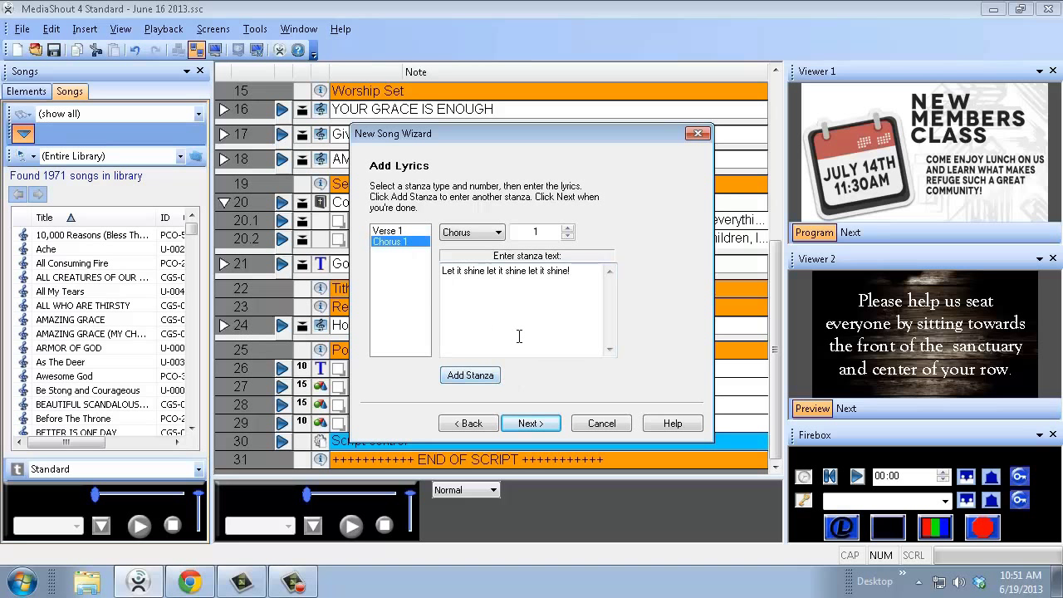
Add Verse 2, replacing the chorus text in the stanza box with "More lyrics here"
{"action": "left_click", "coordinate": [486, 235]}
{"action": "left_click", "coordinate": [465, 245]}
{"action": "left_click", "coordinate": [593, 302]}
{"action": "double_click", "coordinate": [592, 303]}
{"action": "key", "text": "shift+Home"}
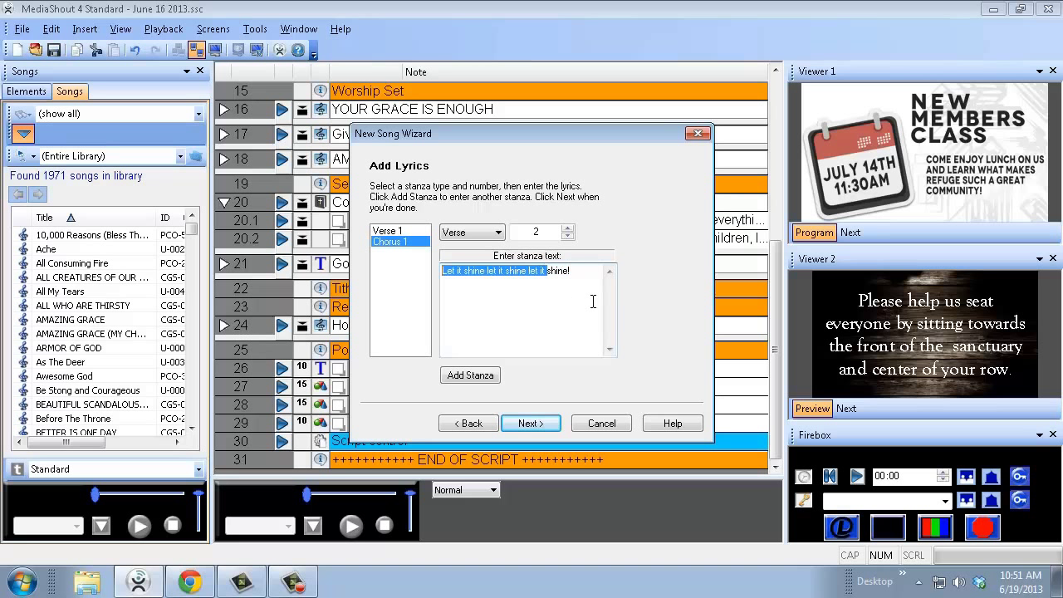
{"action": "key", "text": "Delete"}
{"action": "key", "text": "shift+End"}
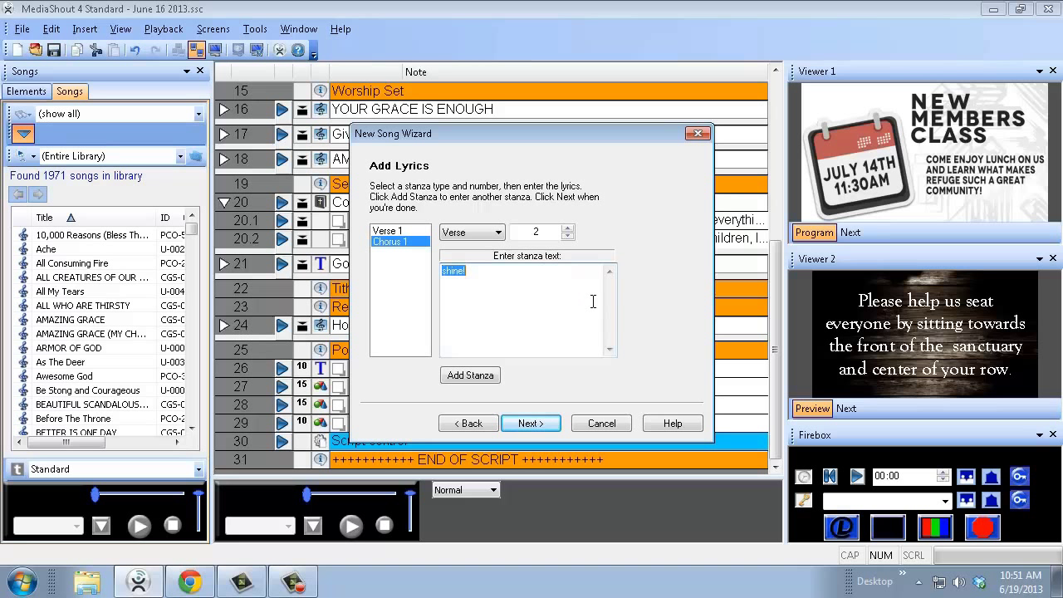
{"action": "key", "text": "Delete"}
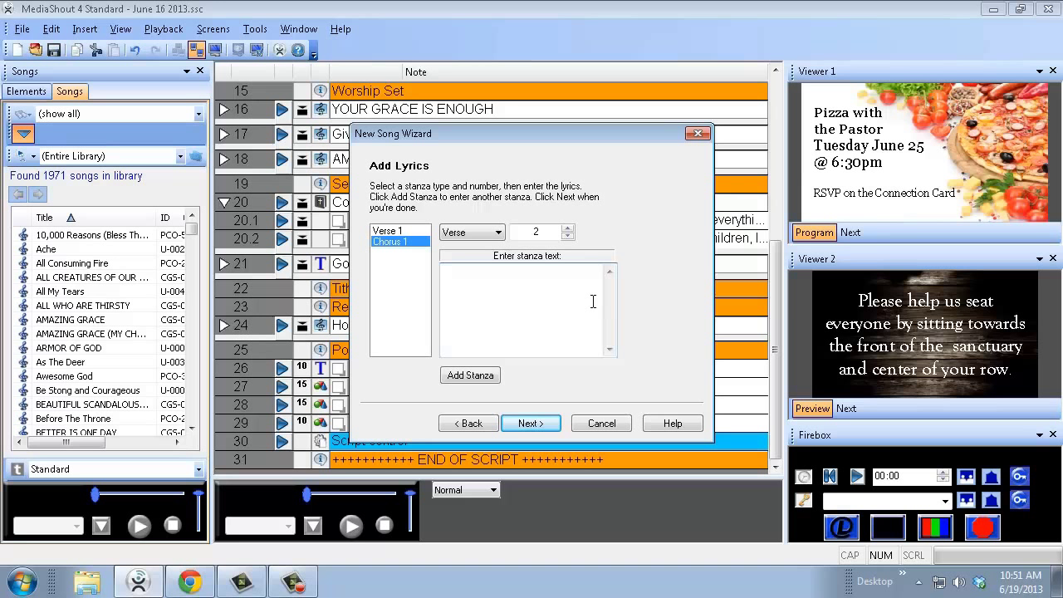
{"action": "type", "text": "More lyrics here"}
{"action": "left_click", "coordinate": [473, 375]}
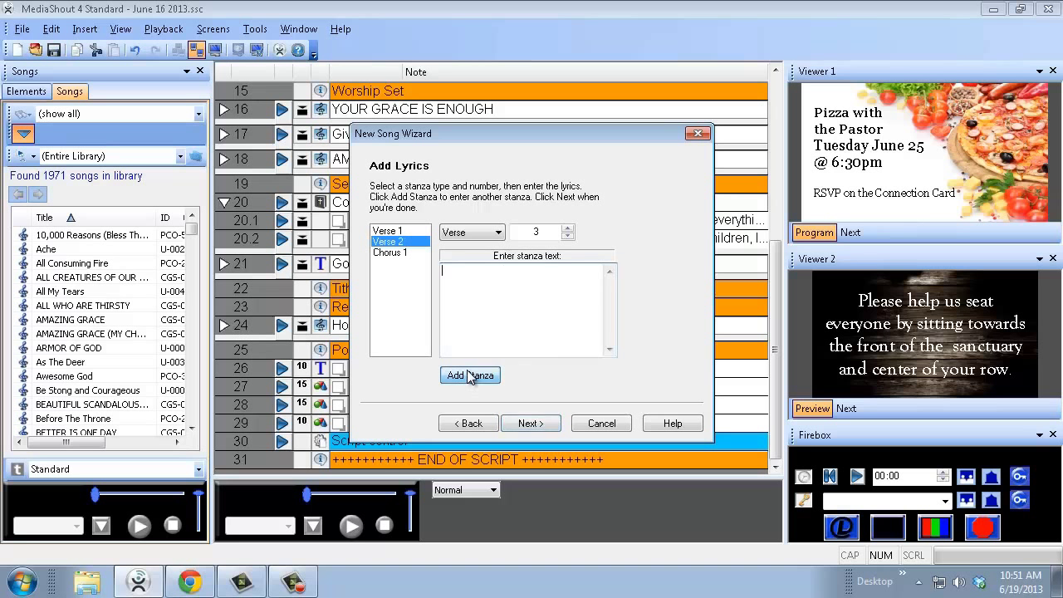
{"action": "left_click", "coordinate": [465, 234]}
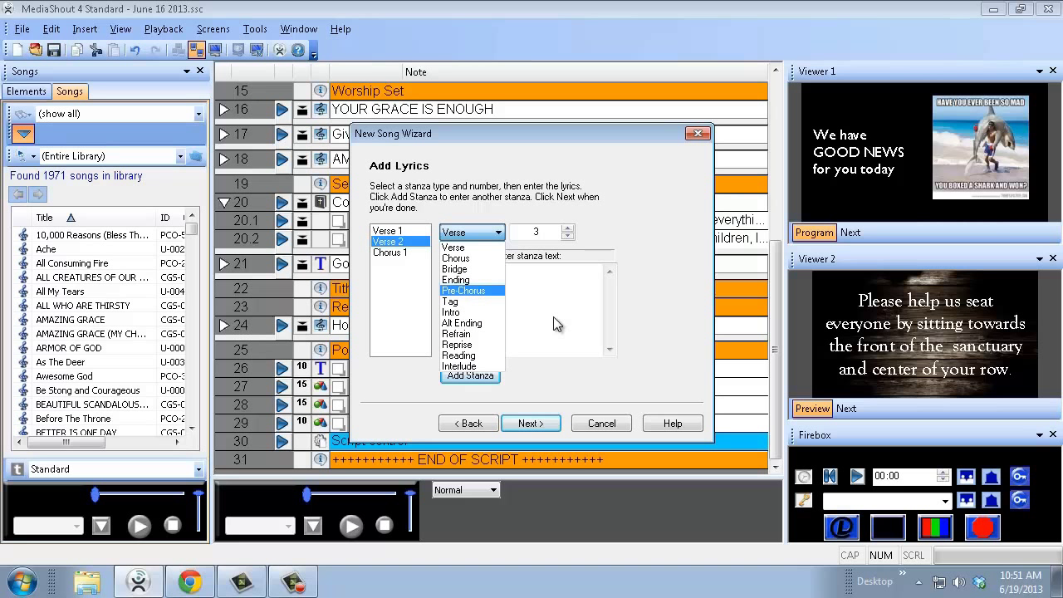
{"action": "left_click", "coordinate": [487, 297]}
{"action": "left_click", "coordinate": [470, 319]}
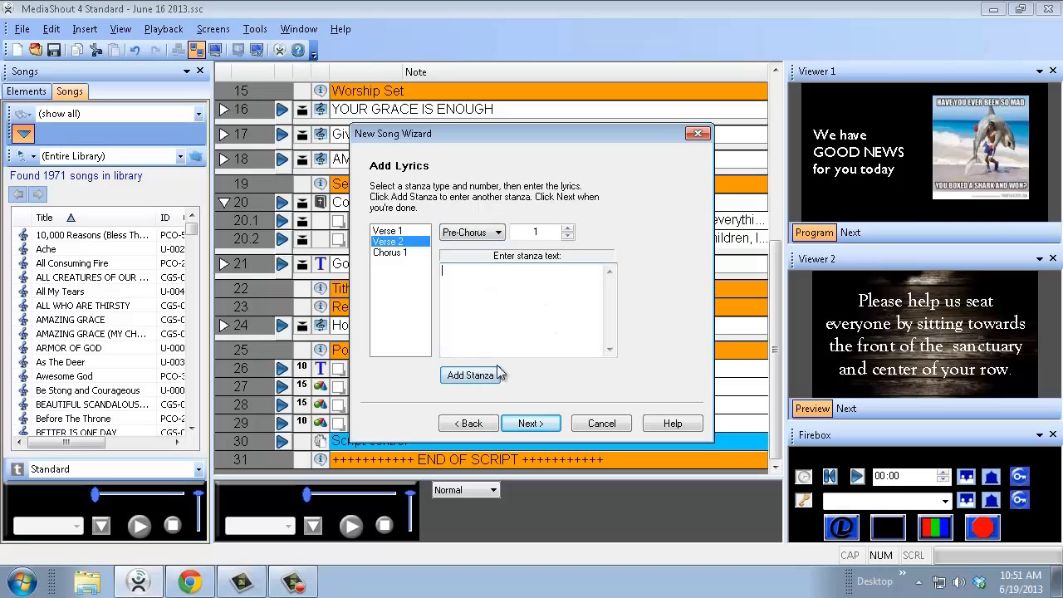
Set the play order to Verse 1, Chorus 1, Verse 2, Chorus 1, and finish adding the song
{"action": "left_click", "coordinate": [546, 424]}
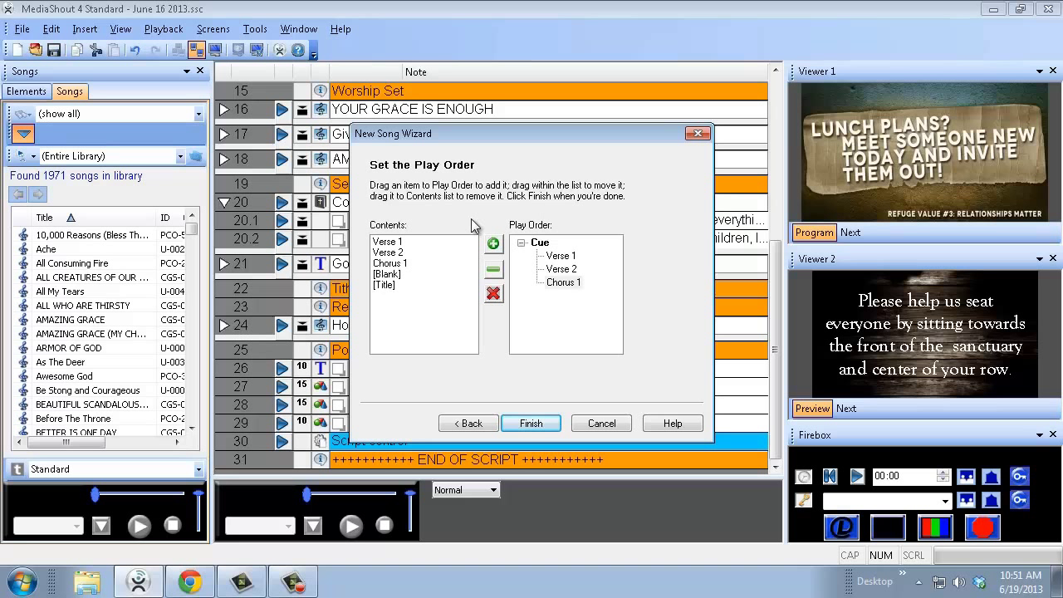
{"action": "left_click", "coordinate": [558, 257]}
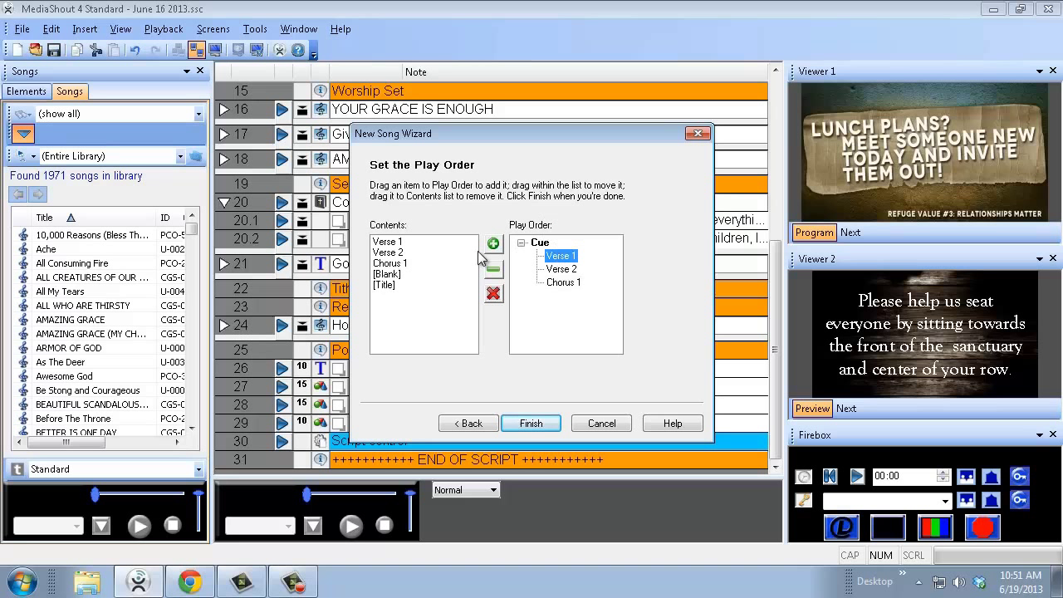
{"action": "left_click_drag", "start_coordinate": [417, 259], "coordinate": [563, 272]}
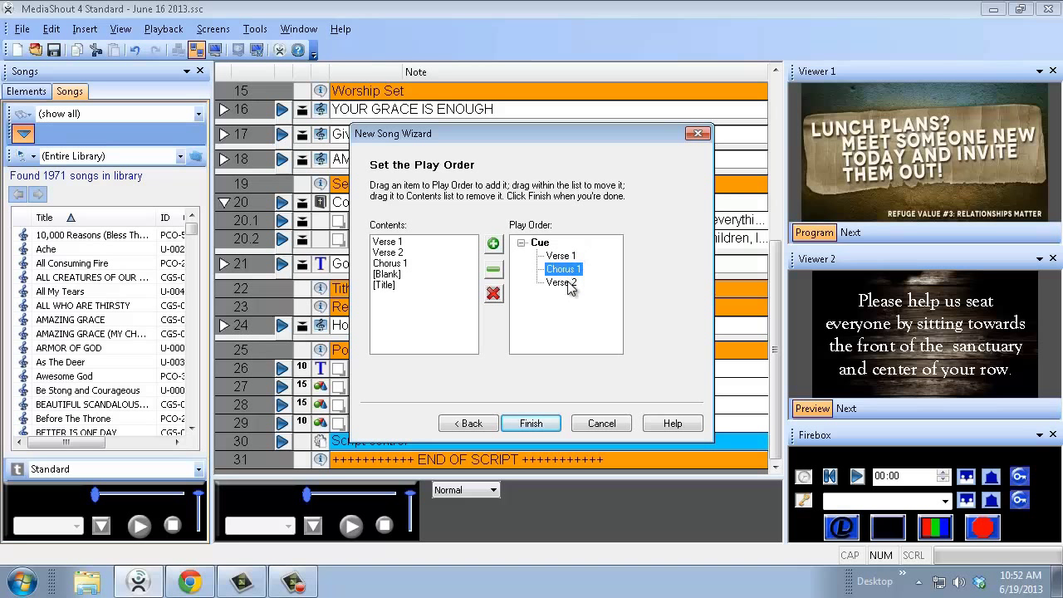
{"action": "left_click", "coordinate": [406, 254]}
{"action": "left_click", "coordinate": [408, 264]}
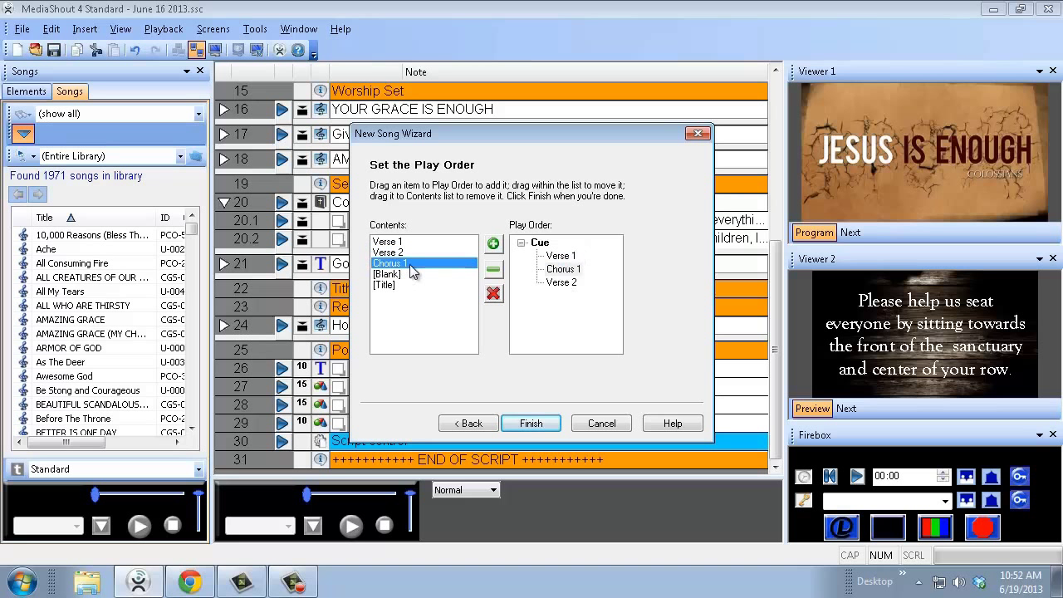
{"action": "left_click", "coordinate": [493, 245]}
{"action": "left_click_drag", "start_coordinate": [563, 284], "coordinate": [572, 307]}
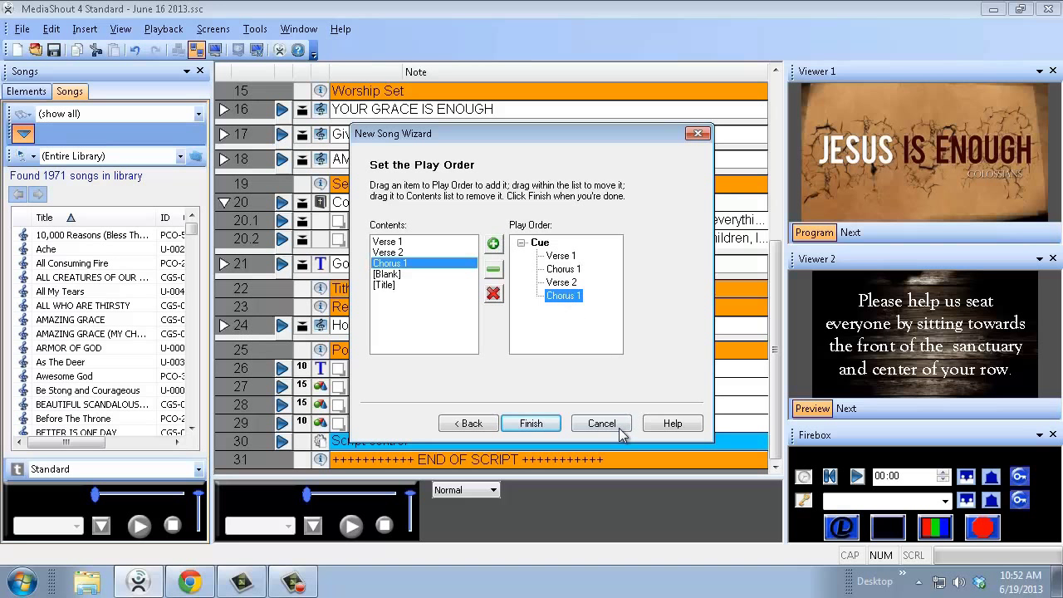
{"action": "left_click", "coordinate": [531, 425]}
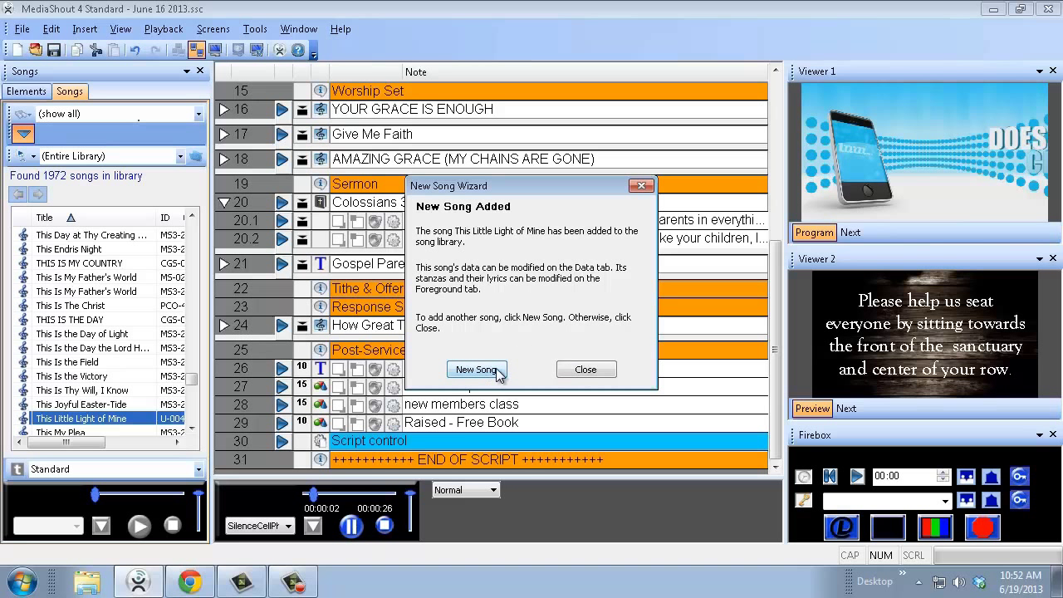
{"action": "left_click", "coordinate": [586, 371]}
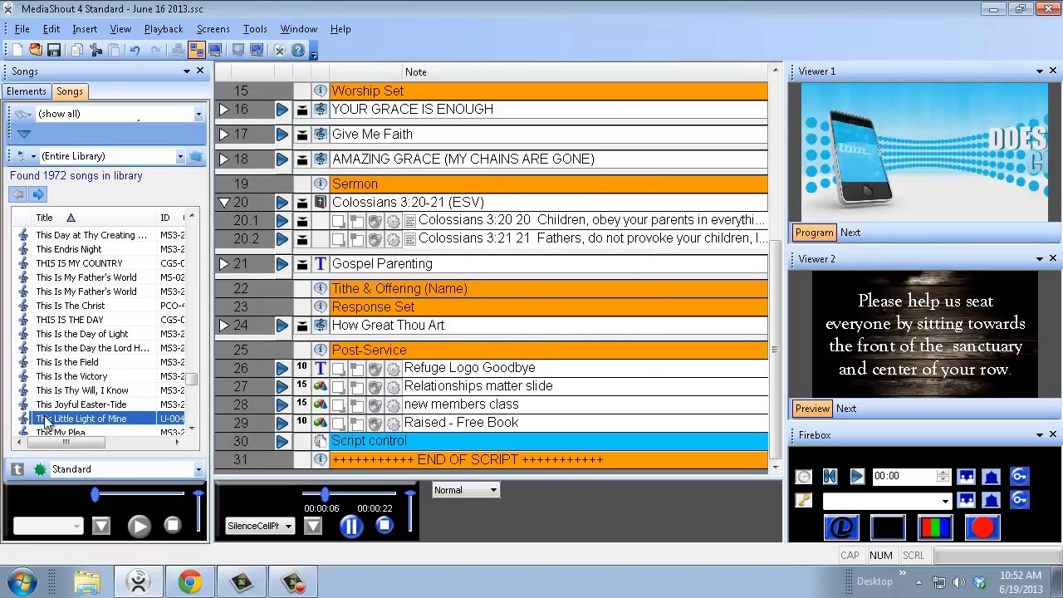
Insert This Little Light of Mine from the song library into the script under Response Set, before How Great Thou Art
{"action": "mouse_move", "coordinate": [47, 423]}
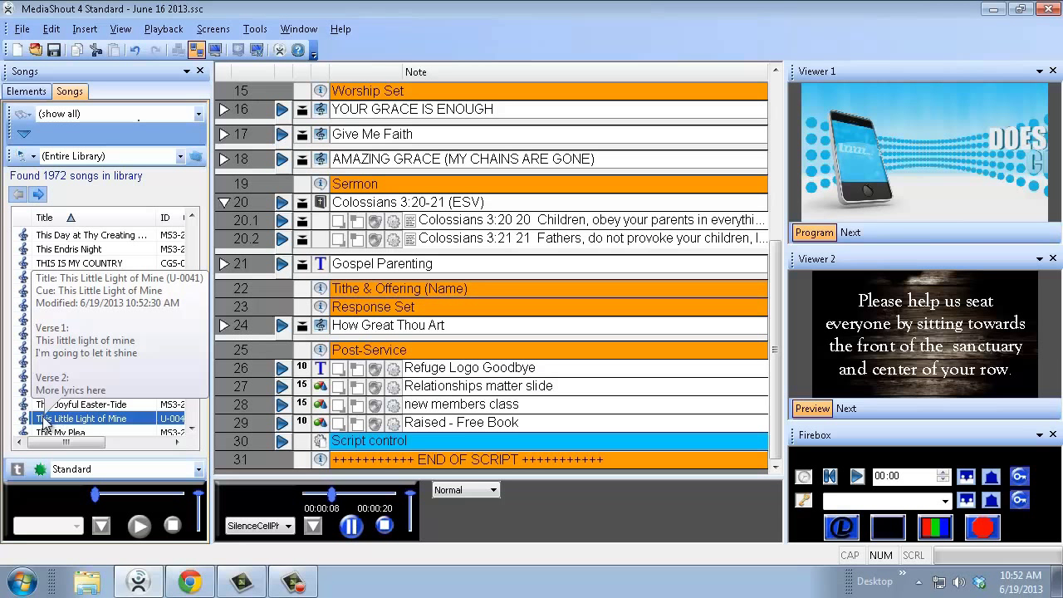
{"action": "left_click_drag", "start_coordinate": [47, 423], "coordinate": [396, 312]}
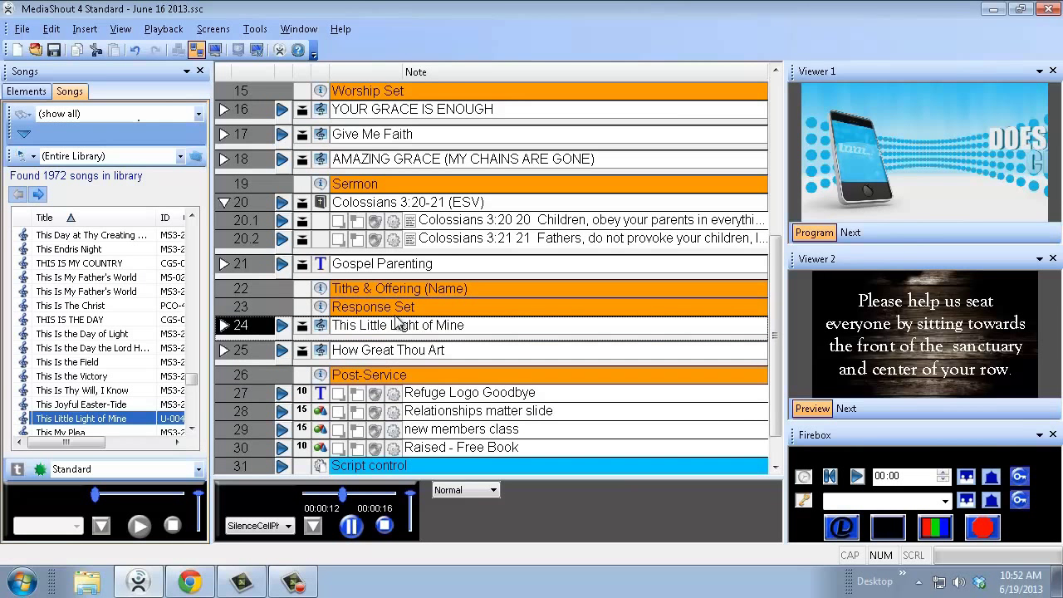
Play the This Little Light of Mine cue and advance through all its stanzas to the closing chorus
{"action": "left_click", "coordinate": [282, 326]}
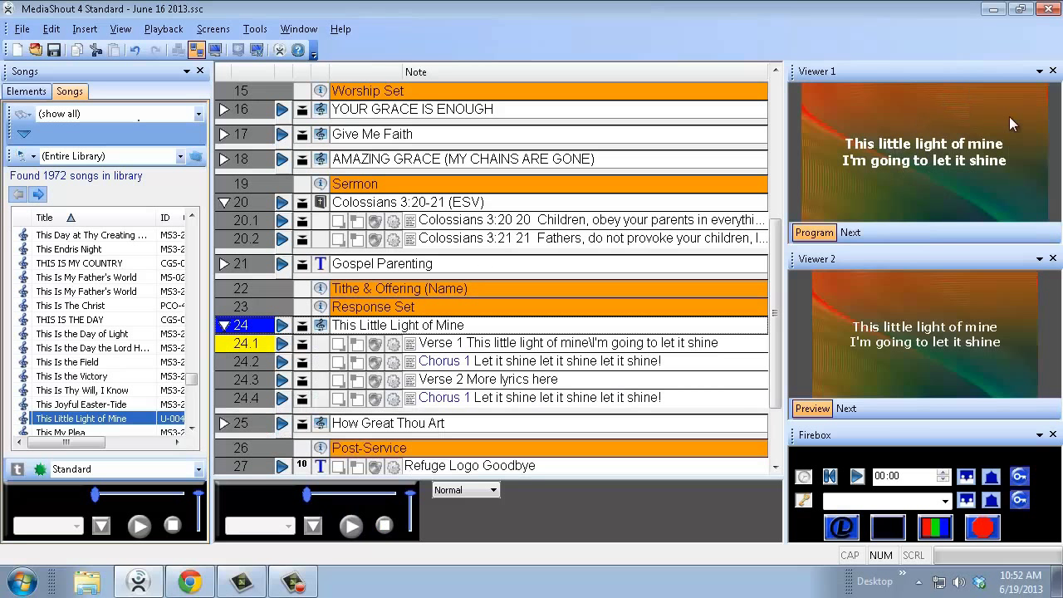
{"action": "key", "text": "space"}
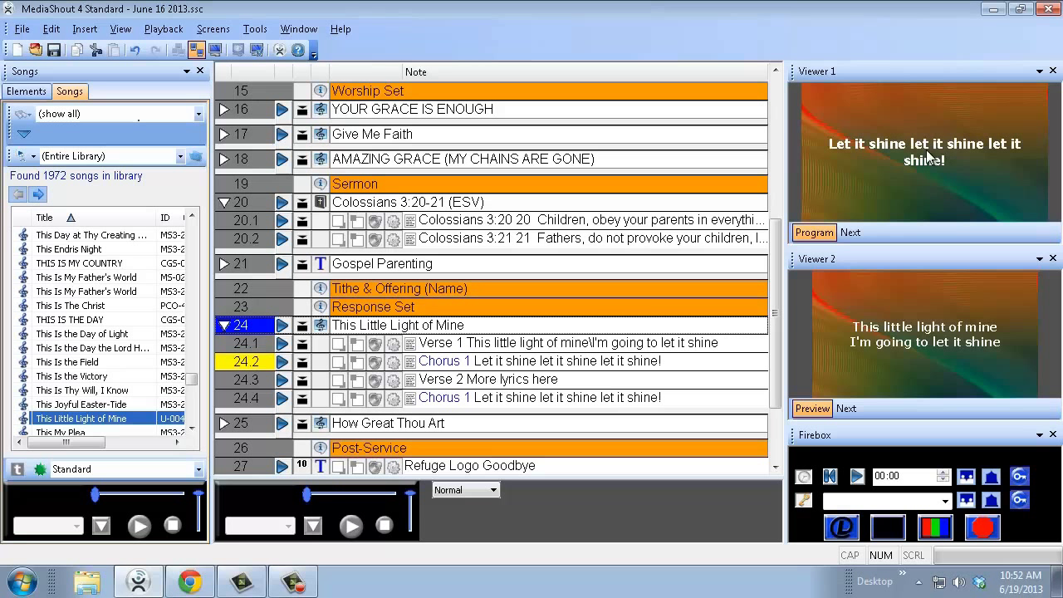
{"action": "key", "text": "space"}
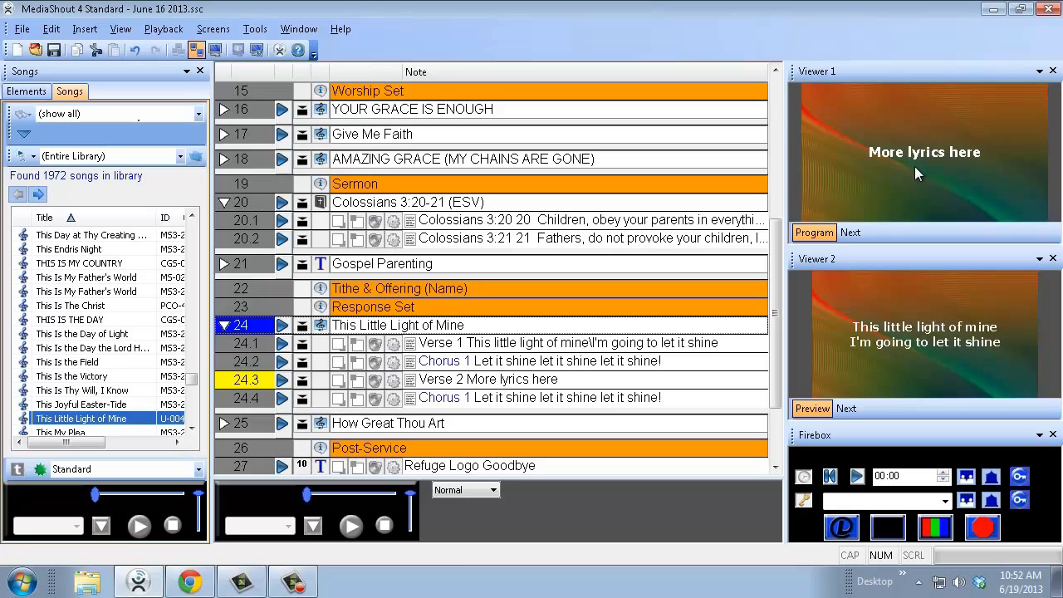
{"action": "key", "text": "space"}
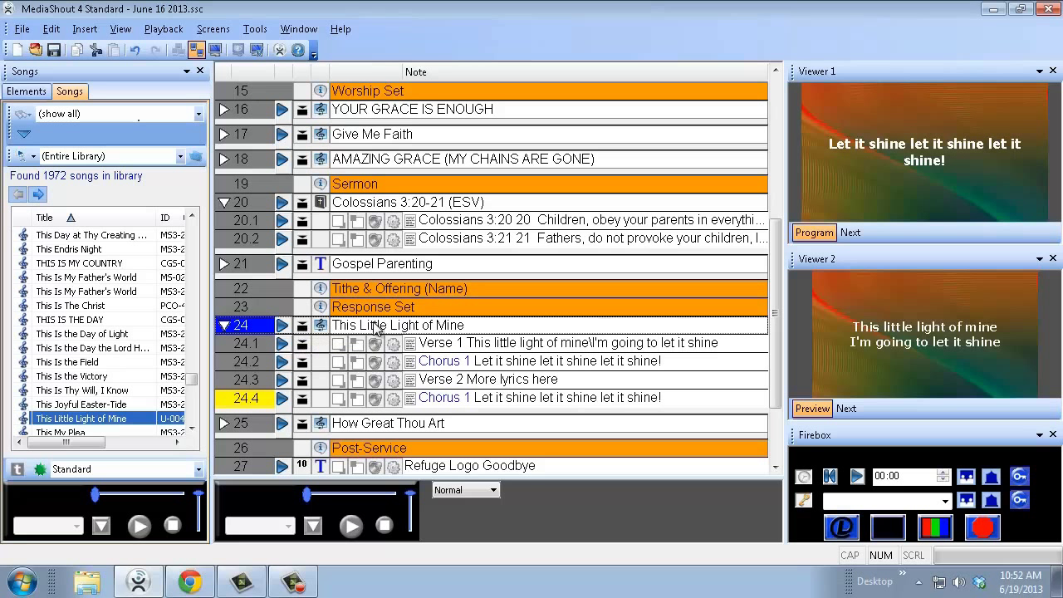
Open the This Little Light of Mine cue for editing and set a dissolve transition at the fastest speed
{"action": "double_click", "coordinate": [301, 329]}
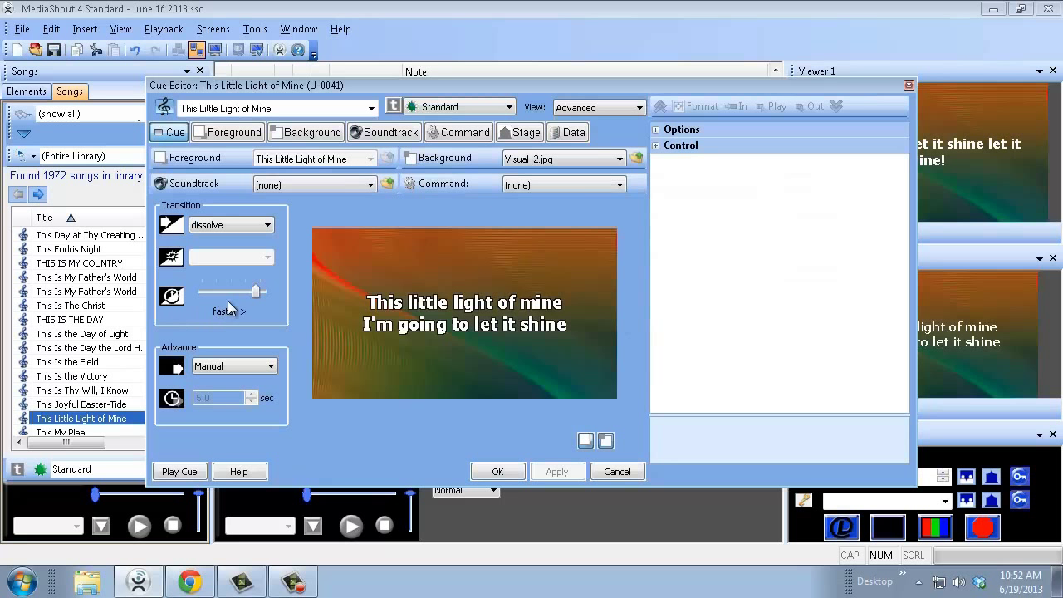
{"action": "left_click", "coordinate": [246, 225]}
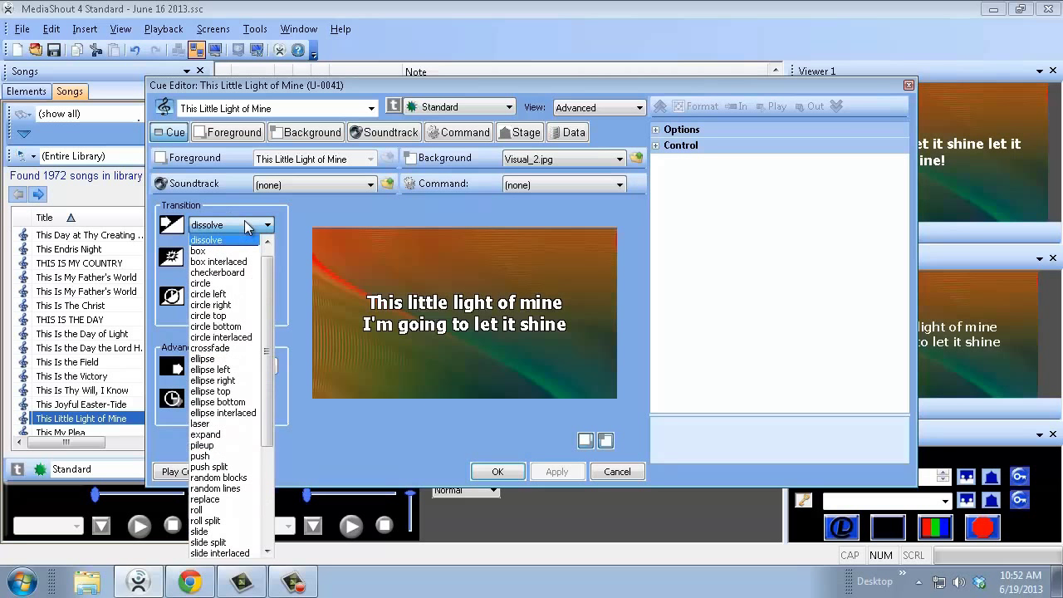
{"action": "left_click", "coordinate": [247, 240]}
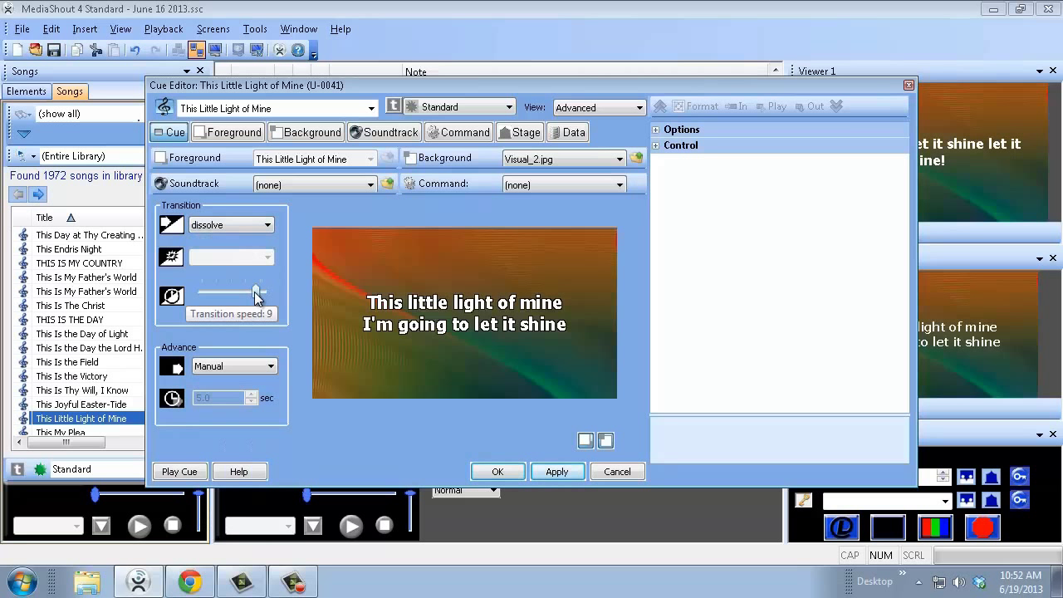
{"action": "left_click_drag", "start_coordinate": [256, 296], "coordinate": [268, 296]}
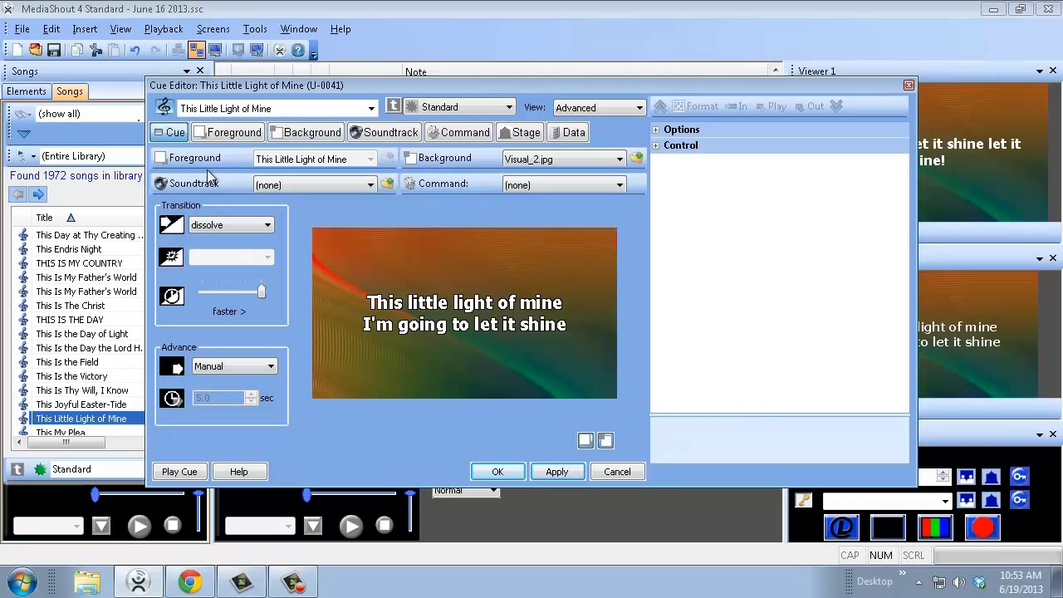
Resize the foreground lyrics text box, widening it to the slide's full width and reducing its height from above and below
{"action": "left_click", "coordinate": [232, 133]}
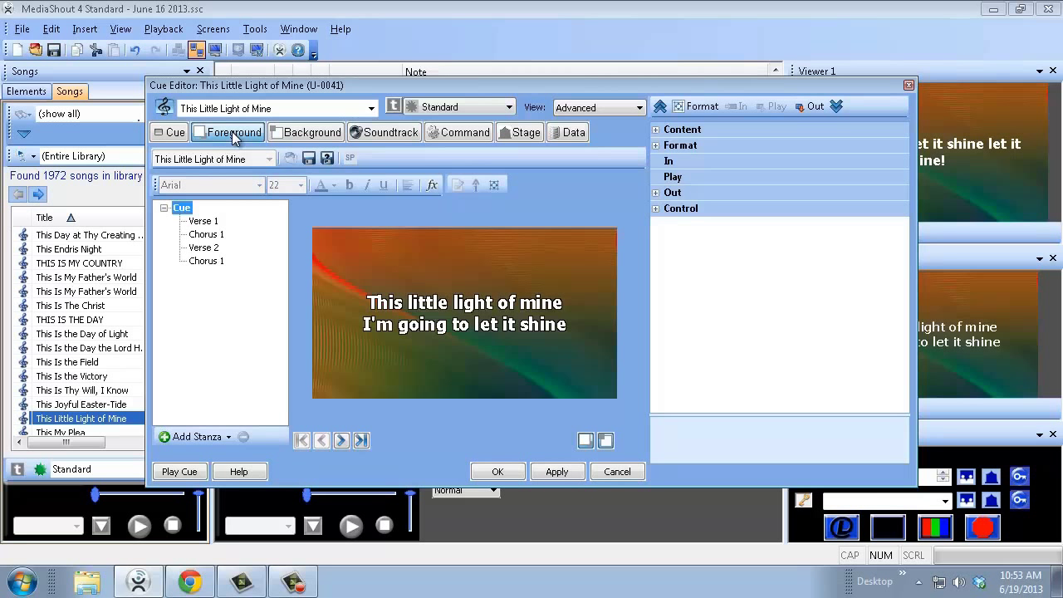
{"action": "left_click", "coordinate": [204, 221]}
{"action": "left_click", "coordinate": [208, 234]}
{"action": "left_click", "coordinate": [221, 248]}
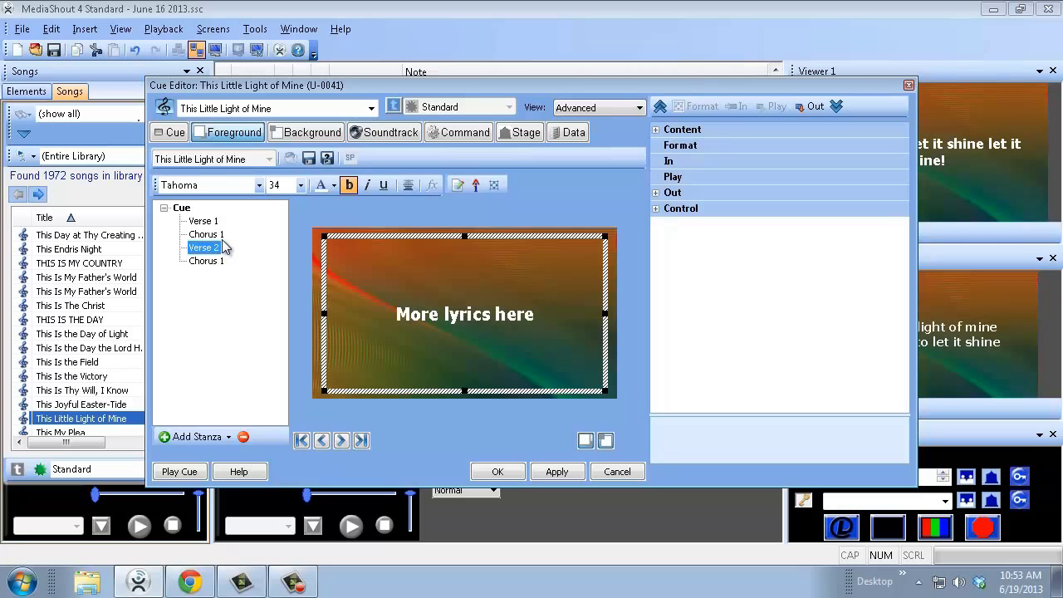
{"action": "left_click_drag", "start_coordinate": [324, 312], "coordinate": [313, 313]}
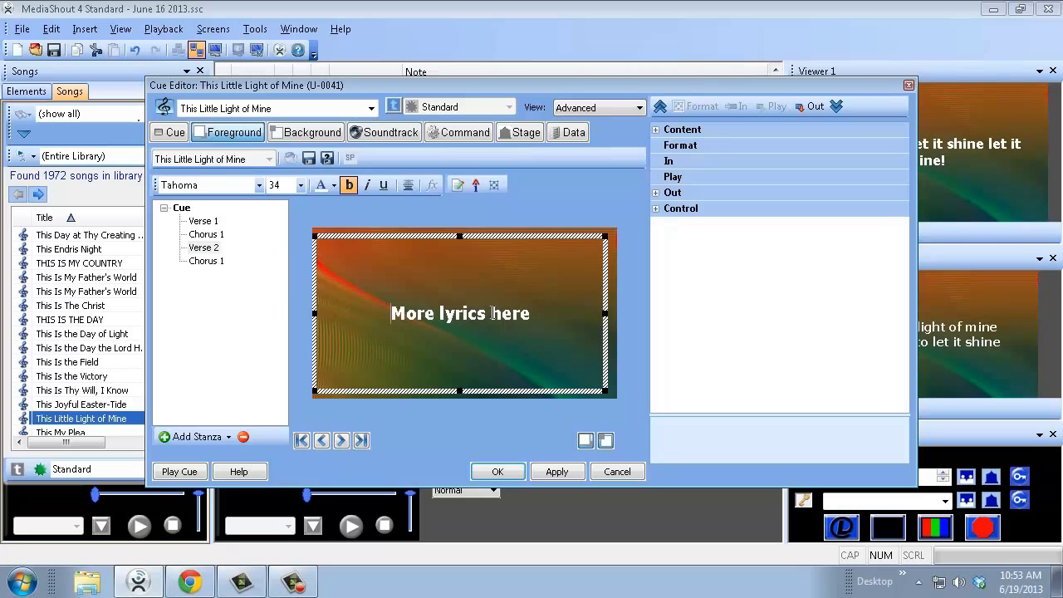
{"action": "left_click_drag", "start_coordinate": [604, 313], "coordinate": [714, 313]}
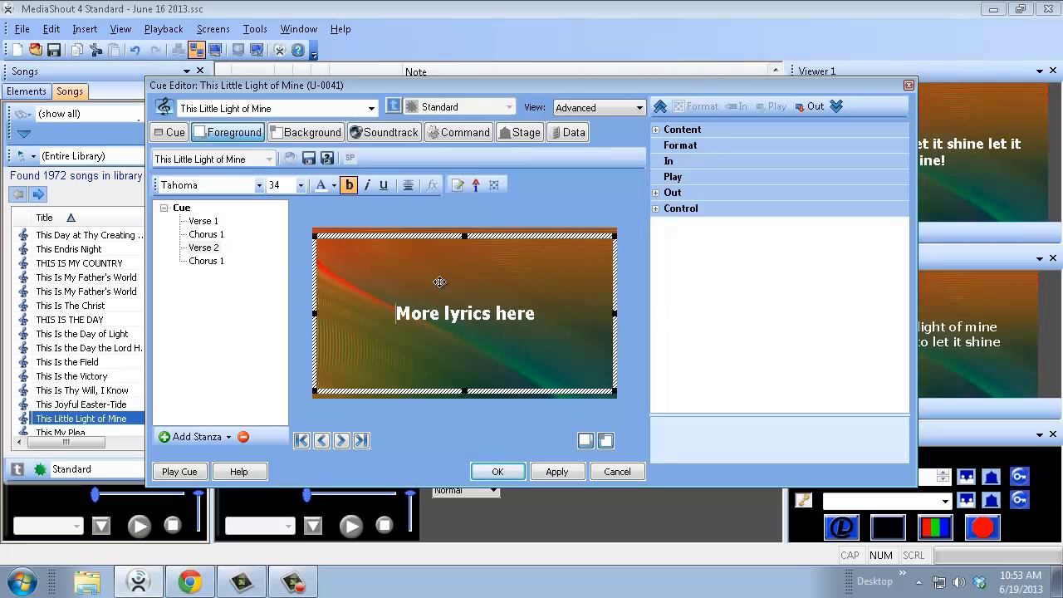
{"action": "left_click_drag", "start_coordinate": [464, 388], "coordinate": [463, 376]}
{"action": "left_click_drag", "start_coordinate": [463, 238], "coordinate": [471, 255]}
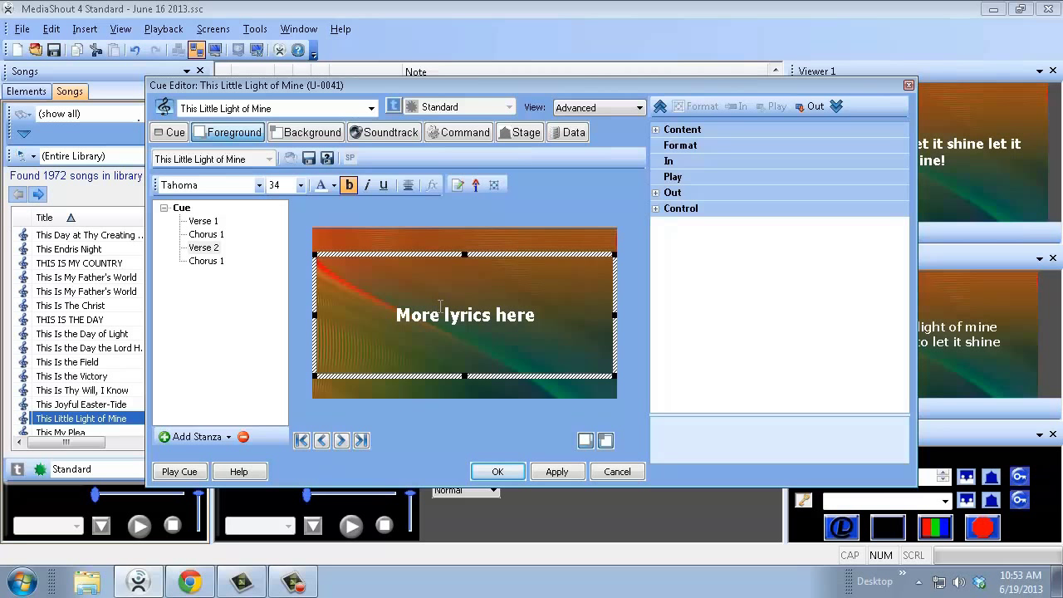
Punctuate Verse 1 as "This little light of mine, I'm going to let it shine!", apply the edit and play the cue
{"action": "left_click", "coordinate": [206, 221]}
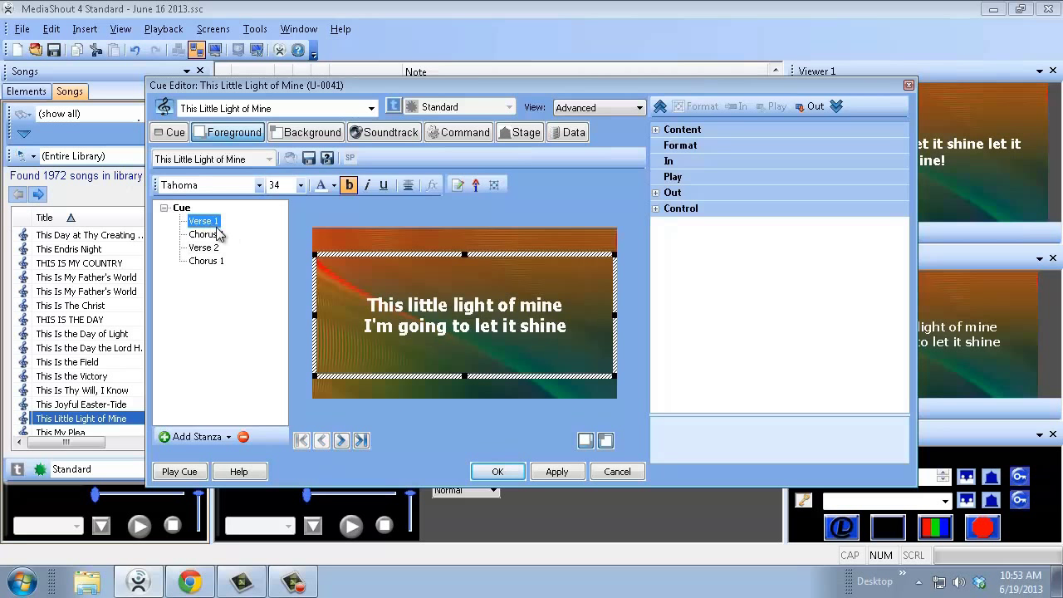
{"action": "left_click", "coordinate": [566, 305]}
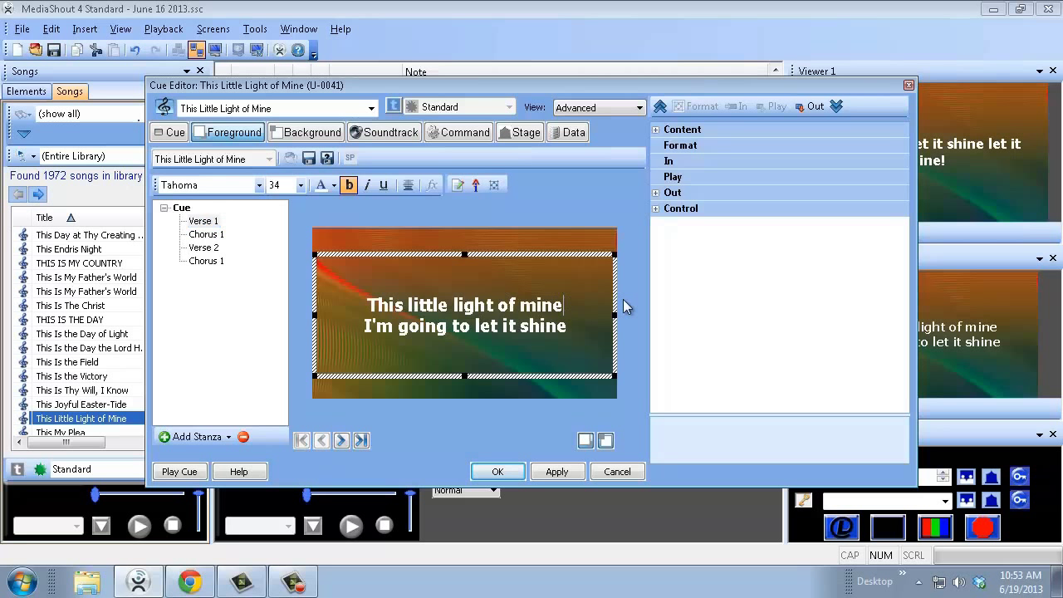
{"action": "type", "text": ","}
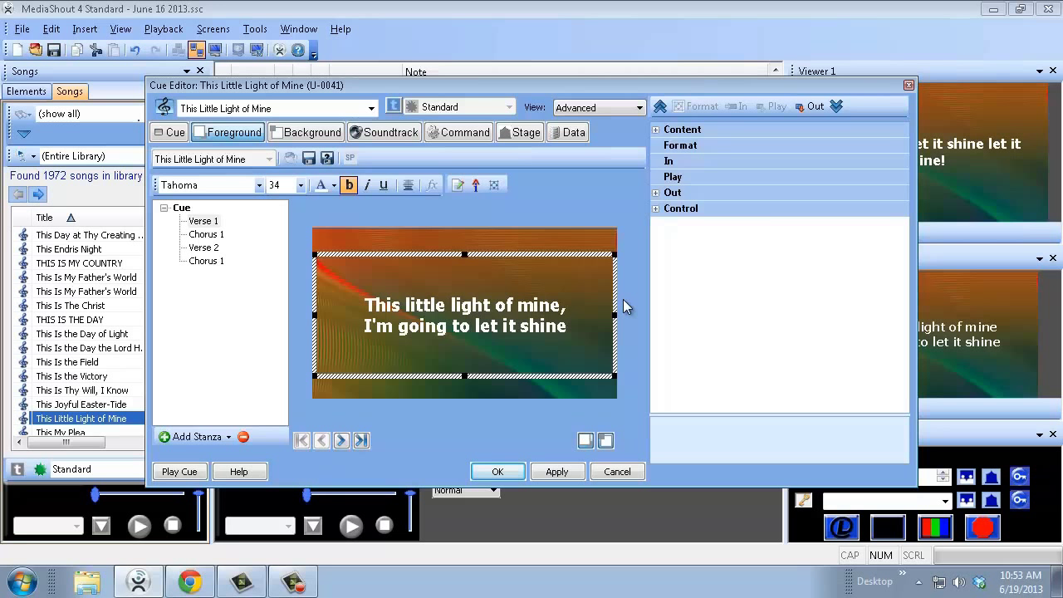
{"action": "type", "text": "!"}
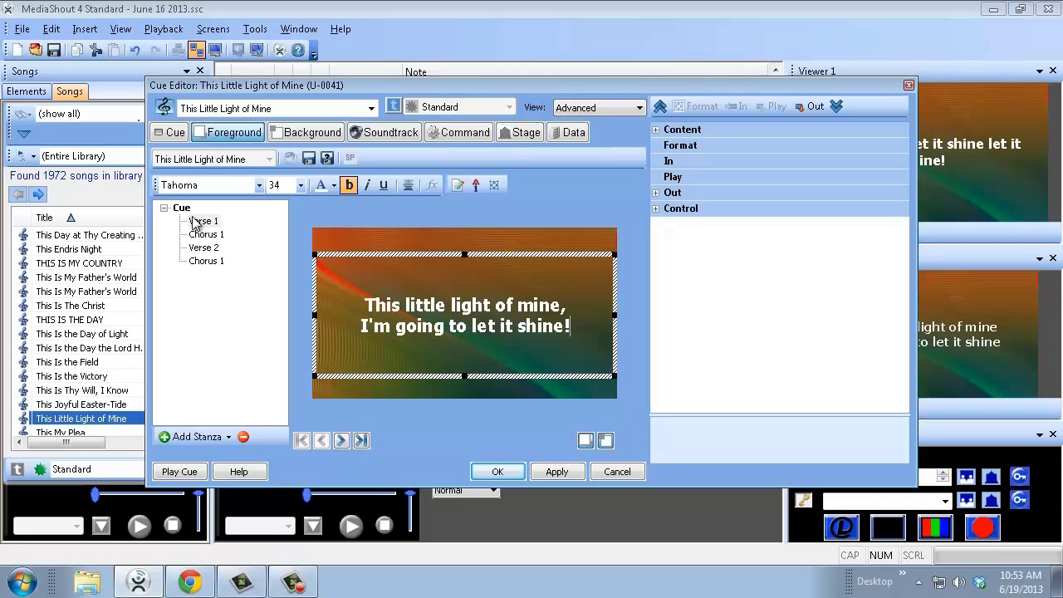
{"action": "left_click", "coordinate": [551, 472]}
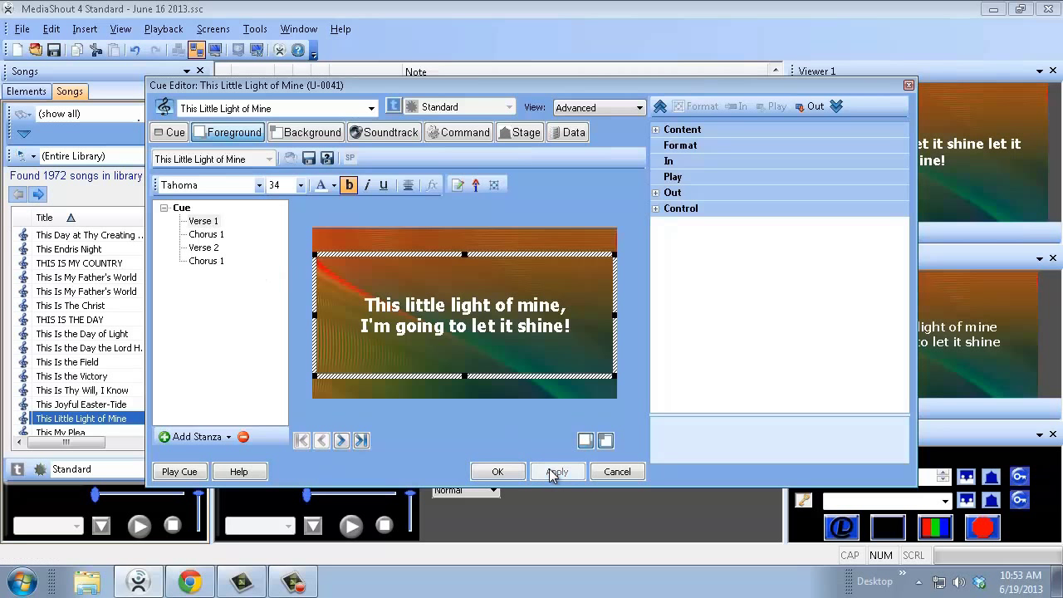
{"action": "left_click", "coordinate": [187, 473]}
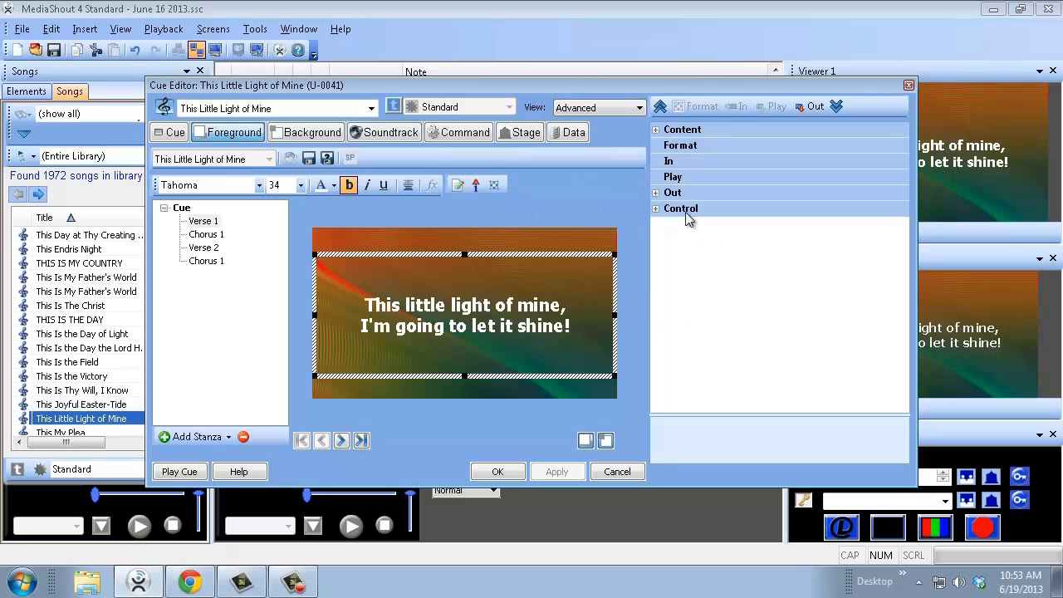
Break Chorus 1 into "Let it shine let it shine" and "Let it shine!" on a second line, and apply the change
{"action": "left_click", "coordinate": [205, 235]}
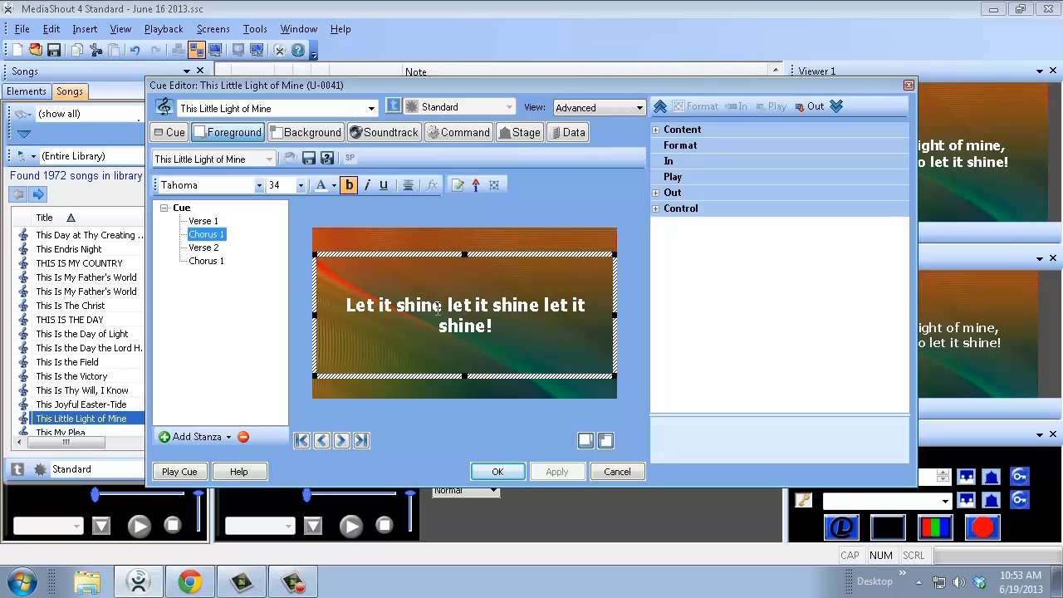
{"action": "left_click", "coordinate": [466, 306]}
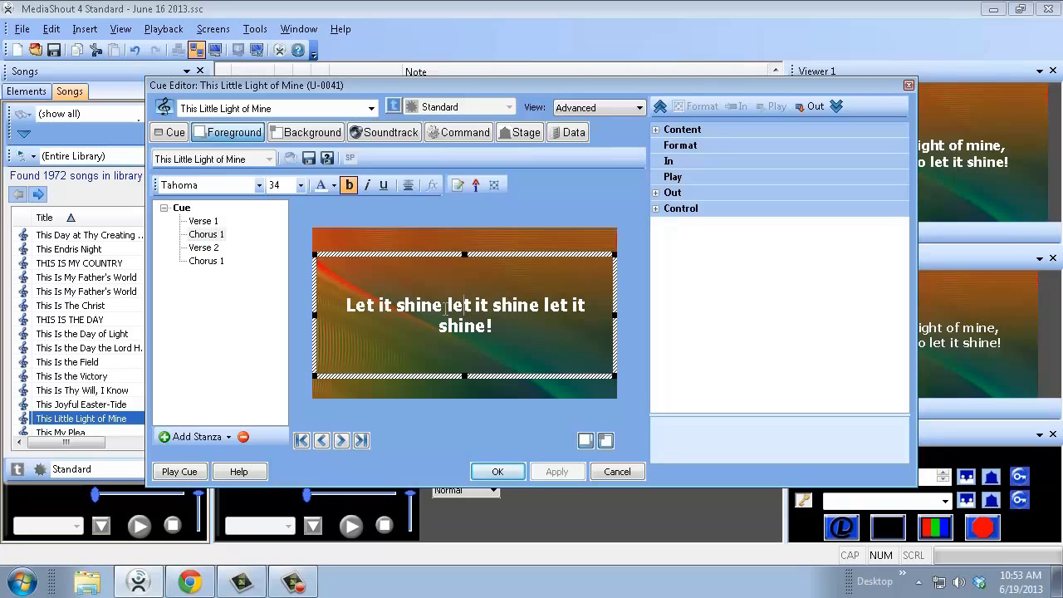
{"action": "left_click_drag", "start_coordinate": [542, 320], "coordinate": [312, 266]}
{"action": "left_click", "coordinate": [301, 185]}
{"action": "left_click", "coordinate": [300, 186]}
{"action": "left_click", "coordinate": [440, 302]}
{"action": "key", "text": "Return"}
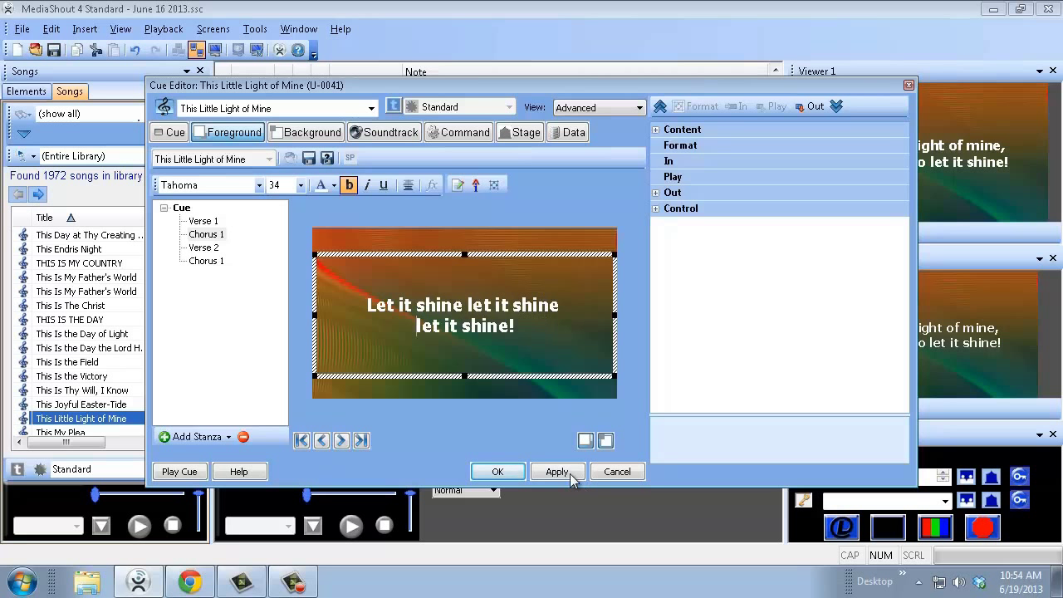
{"action": "key", "text": "Delete"}
{"action": "type", "text": "L"}
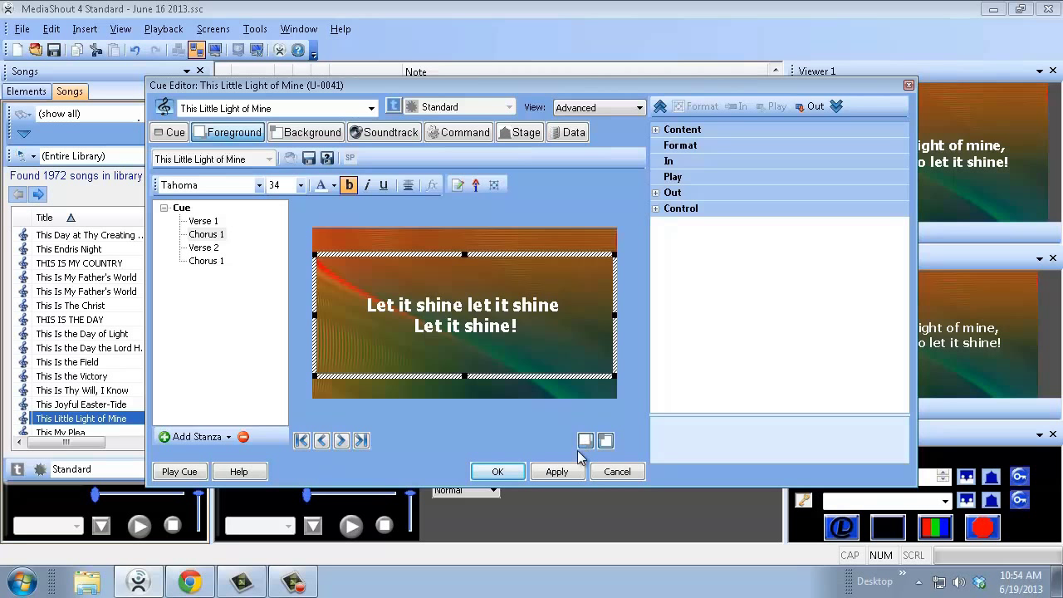
{"action": "left_click", "coordinate": [564, 473]}
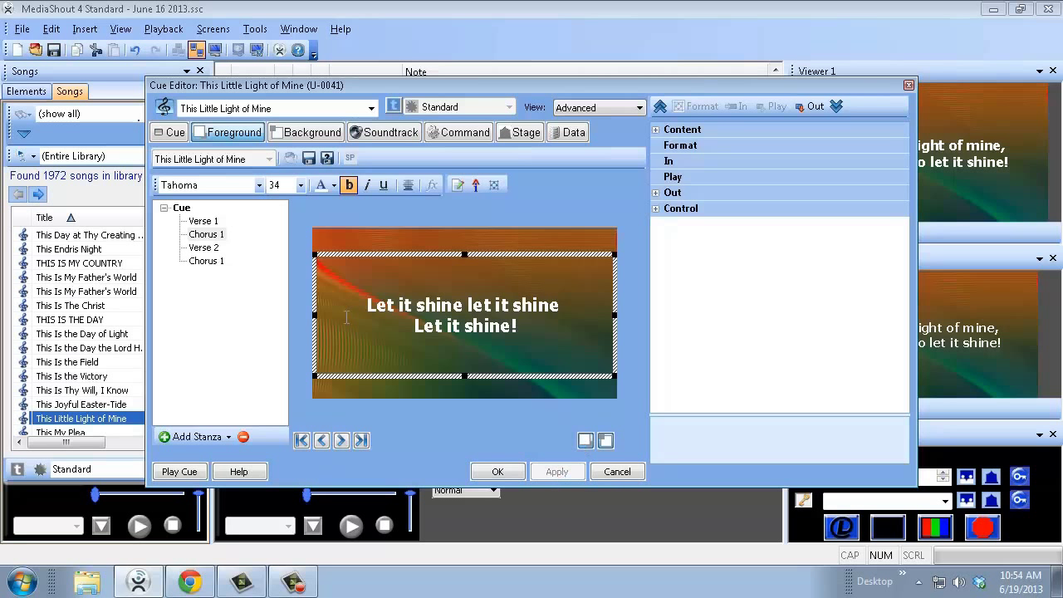
Check the remaining stanzas and add a blank stanza to the cue after the final Chorus 1
{"action": "left_click", "coordinate": [208, 248]}
{"action": "key", "text": "Up"}
{"action": "key", "text": "Up"}
{"action": "left_click", "coordinate": [209, 238]}
{"action": "left_click", "coordinate": [212, 250]}
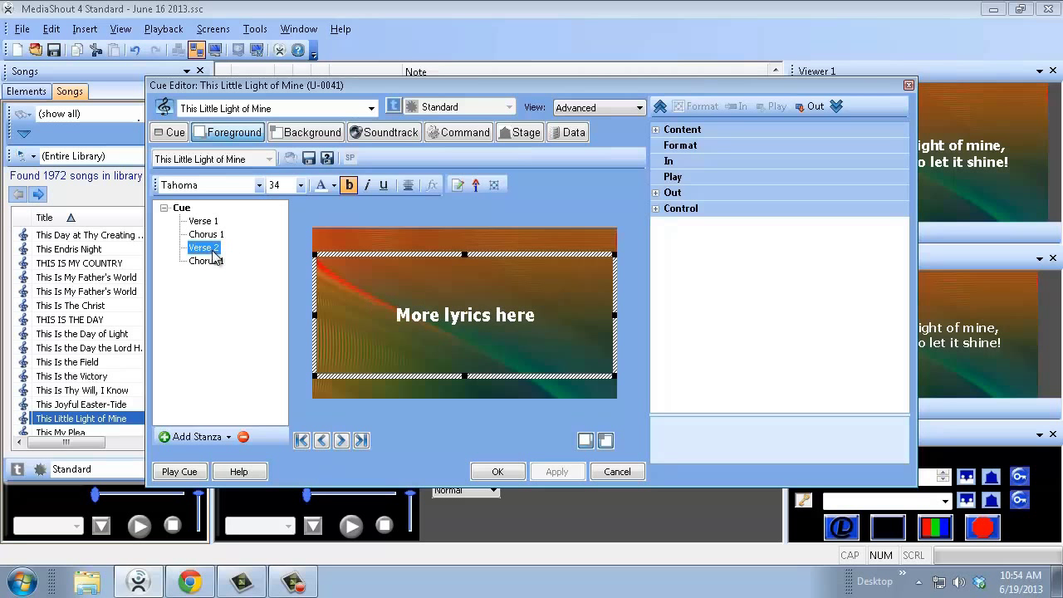
{"action": "left_click", "coordinate": [199, 262]}
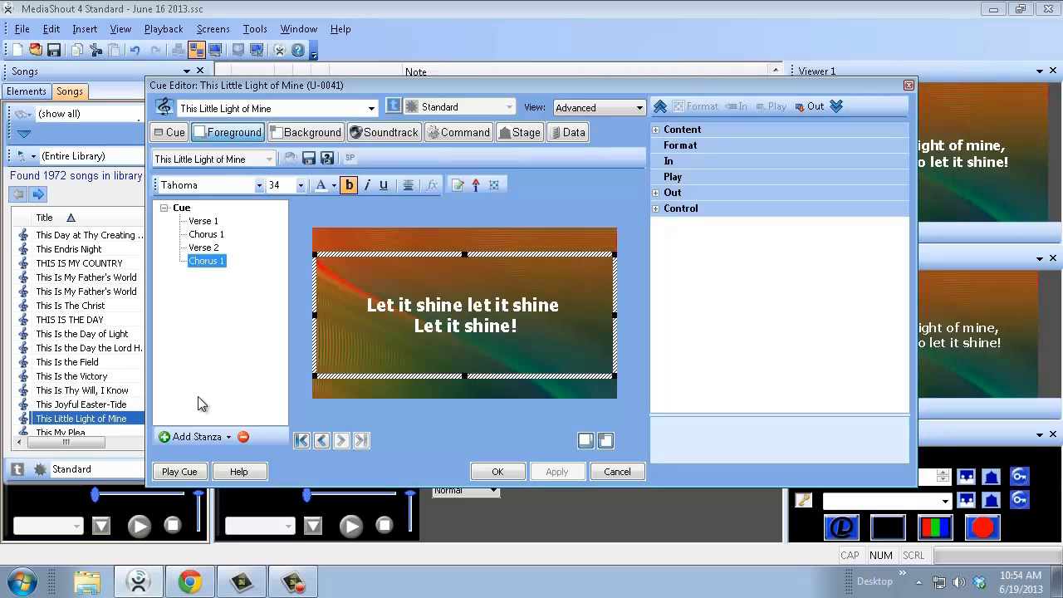
{"action": "left_click", "coordinate": [207, 439]}
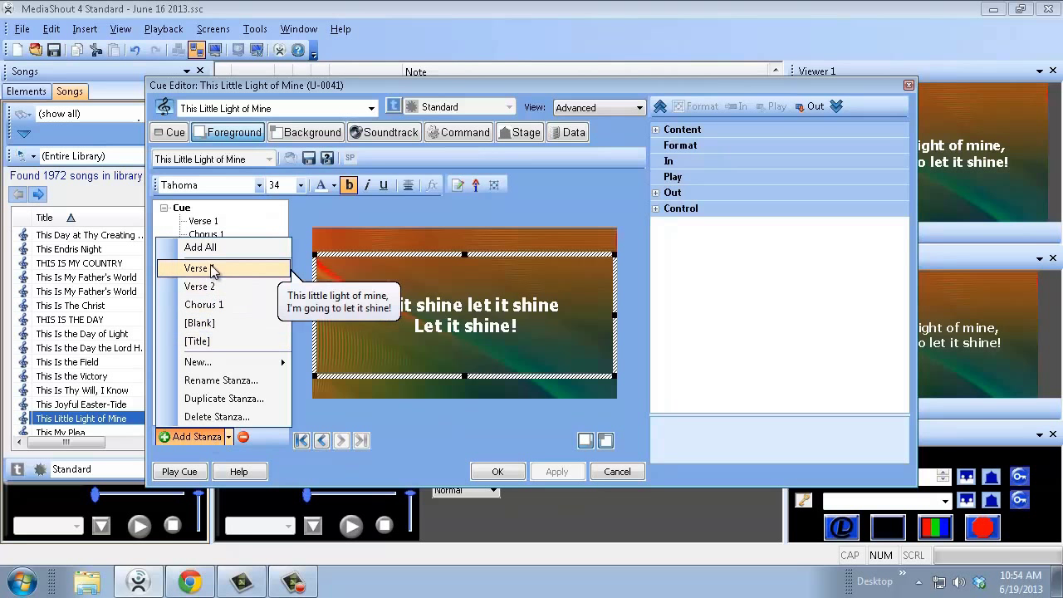
{"action": "left_click", "coordinate": [206, 323]}
{"action": "left_click_drag", "start_coordinate": [204, 276], "coordinate": [206, 278]}
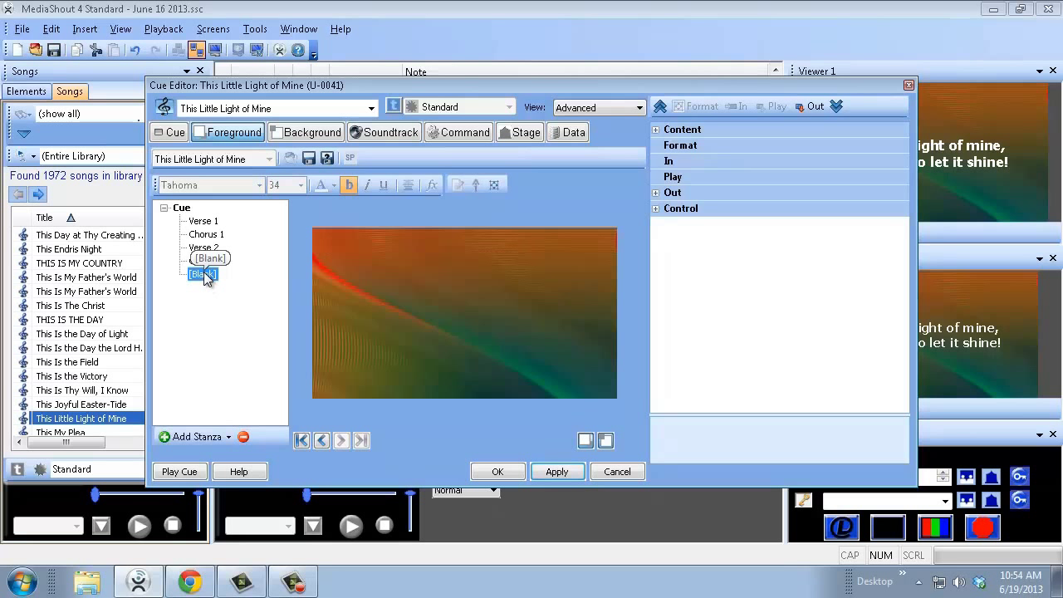
{"action": "left_click_drag", "start_coordinate": [205, 279], "coordinate": [204, 286]}
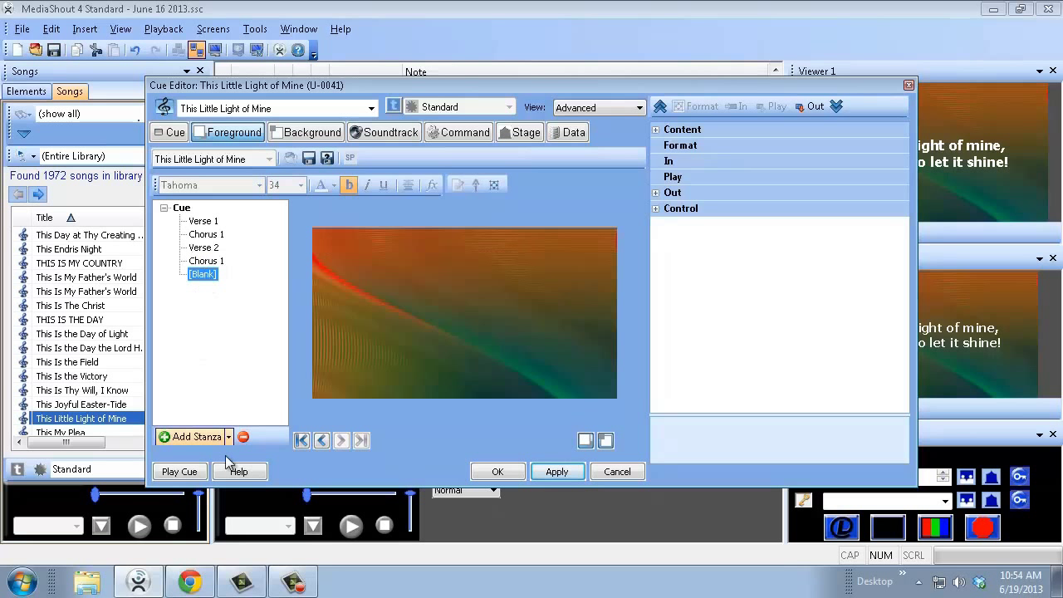
Add a new stanza of type Reading, number 1, with the text "Psalm 36"
{"action": "left_click", "coordinate": [183, 438]}
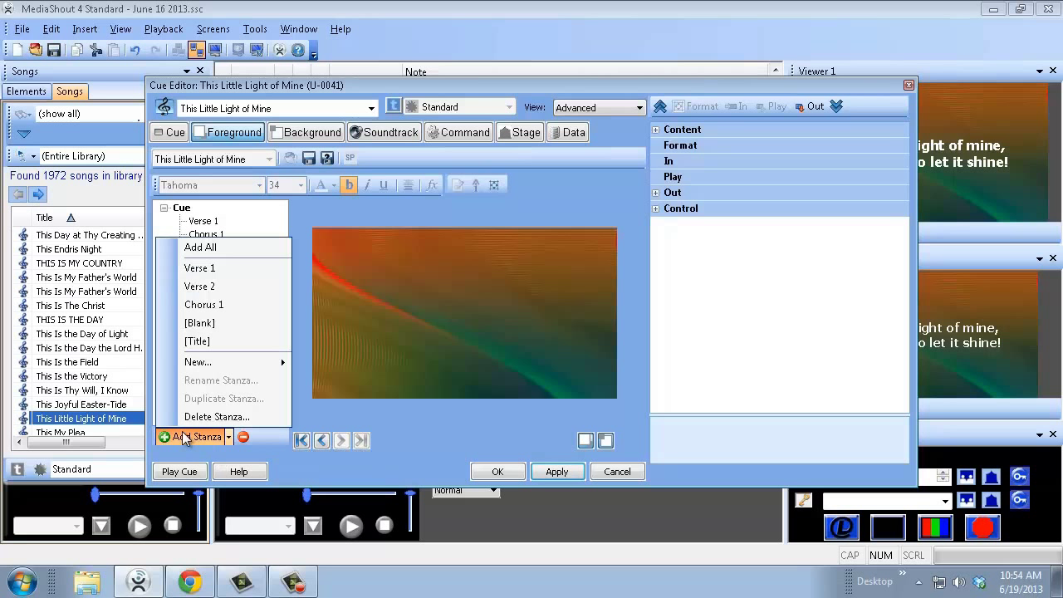
{"action": "mouse_move", "coordinate": [218, 365]}
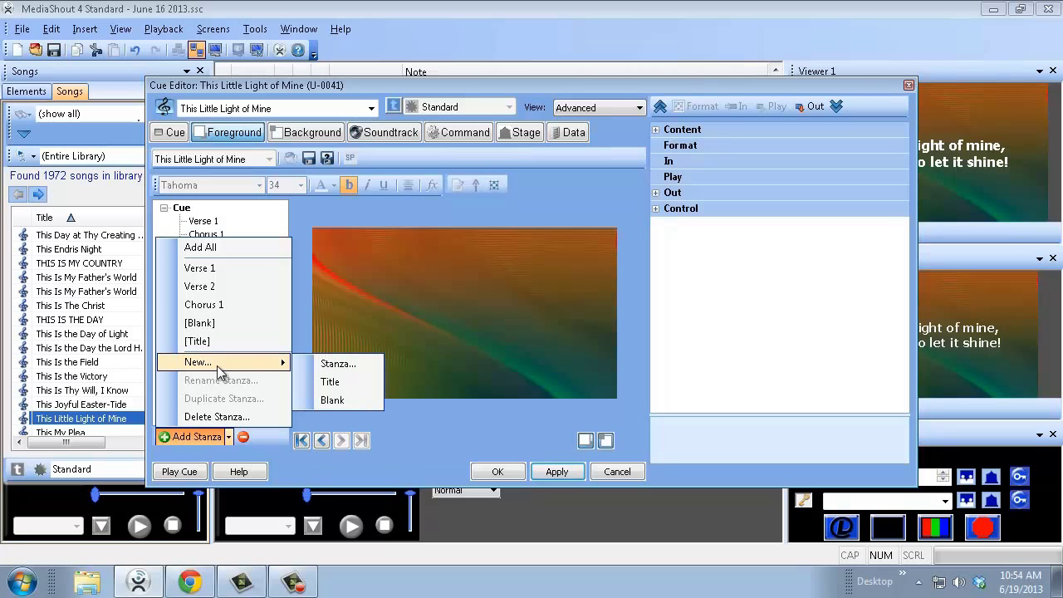
{"action": "left_click", "coordinate": [340, 365]}
{"action": "left_click", "coordinate": [487, 221]}
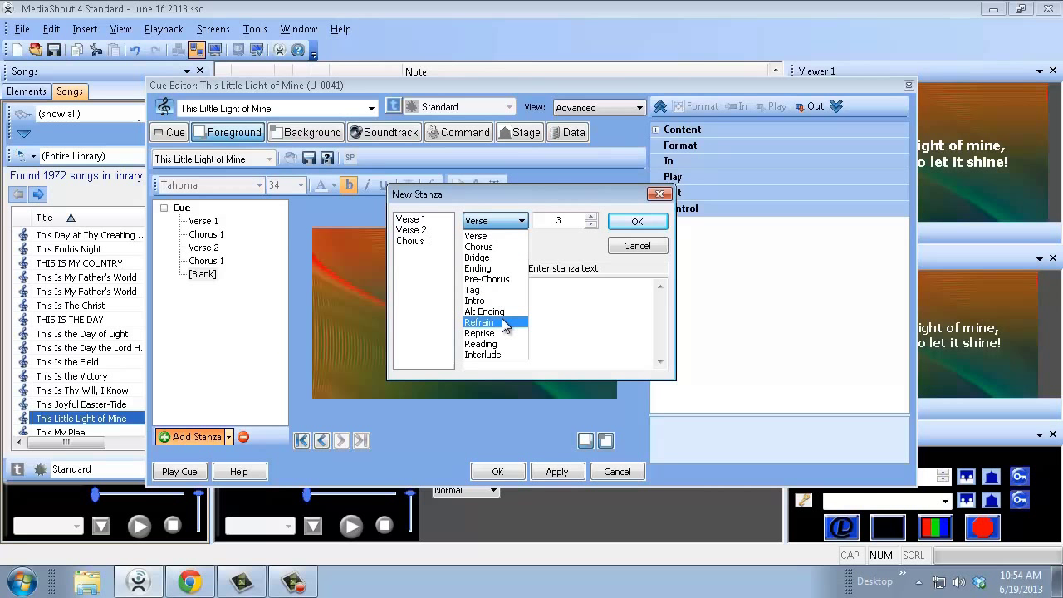
{"action": "left_click", "coordinate": [504, 343]}
{"action": "left_click", "coordinate": [524, 316]}
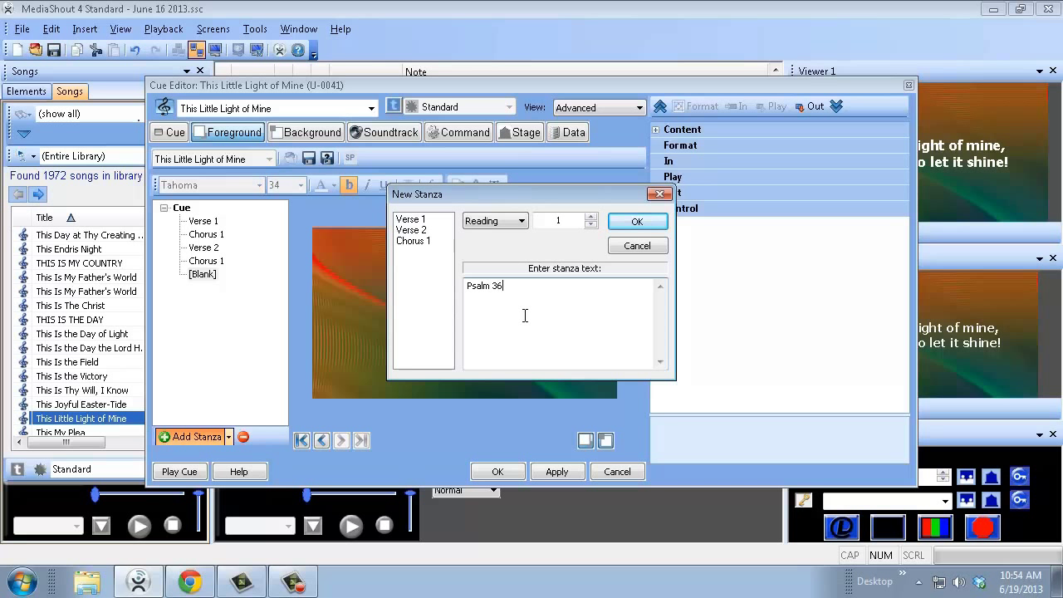
{"action": "left_click", "coordinate": [635, 223]}
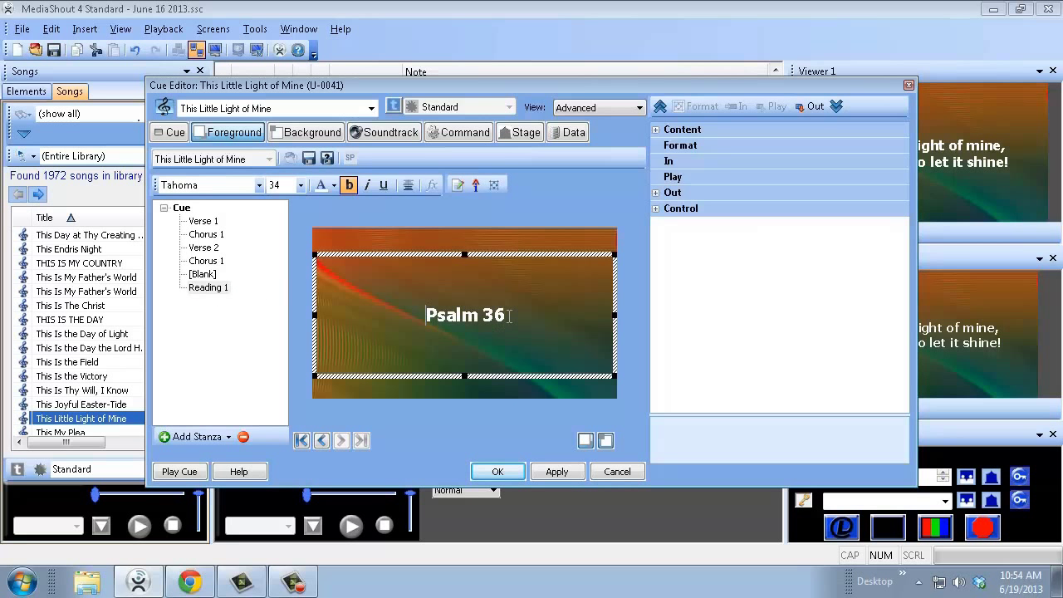
Move Reading 1 between Verse 2 and the final Chorus 1, and check the stanzas around it
{"action": "left_click_drag", "start_coordinate": [217, 288], "coordinate": [209, 252]}
{"action": "left_click", "coordinate": [205, 247]}
{"action": "left_click", "coordinate": [208, 260]}
{"action": "left_click", "coordinate": [206, 273]}
{"action": "left_click", "coordinate": [214, 262]}
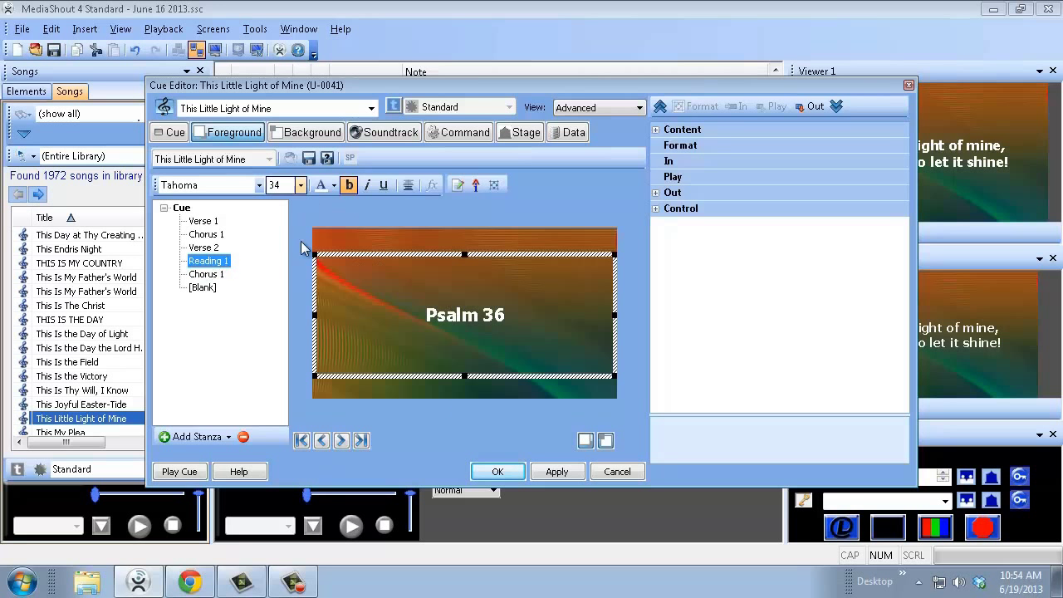
Apply the stanza changes, and check the background settings of the whole cue and of its individual stanzas
{"action": "left_click", "coordinate": [555, 471]}
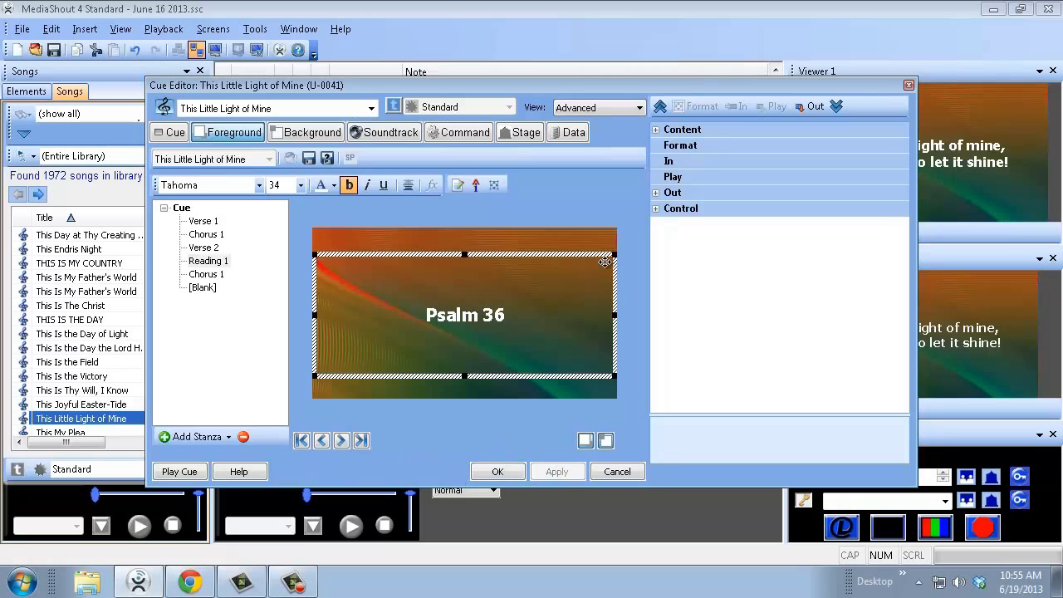
{"action": "left_click", "coordinate": [314, 134]}
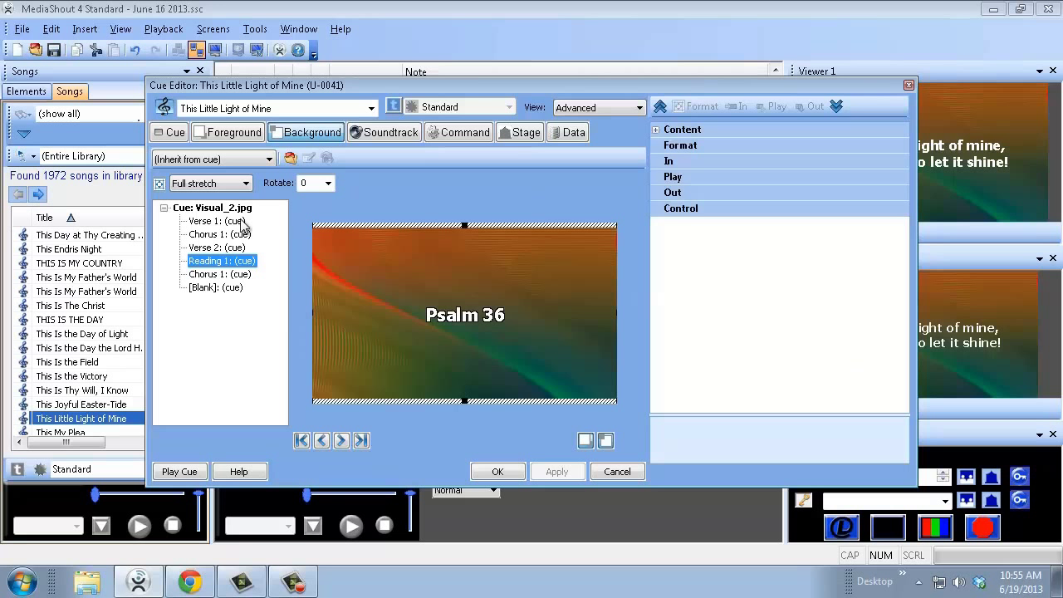
{"action": "left_click", "coordinate": [304, 138]}
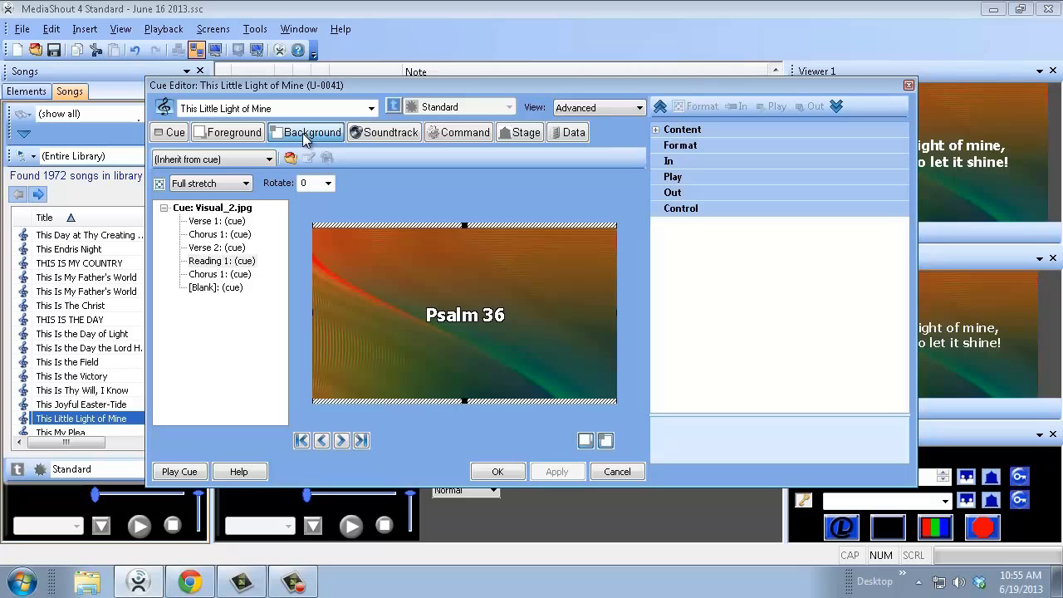
{"action": "left_click", "coordinate": [215, 209]}
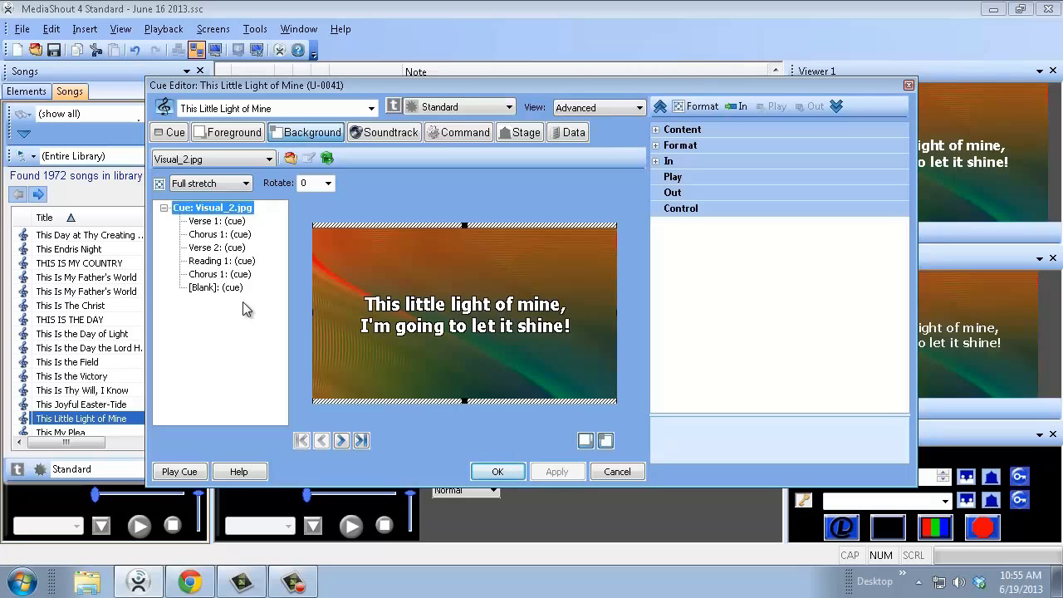
{"action": "left_click", "coordinate": [231, 234]}
{"action": "key", "text": "Up"}
{"action": "left_click", "coordinate": [224, 261]}
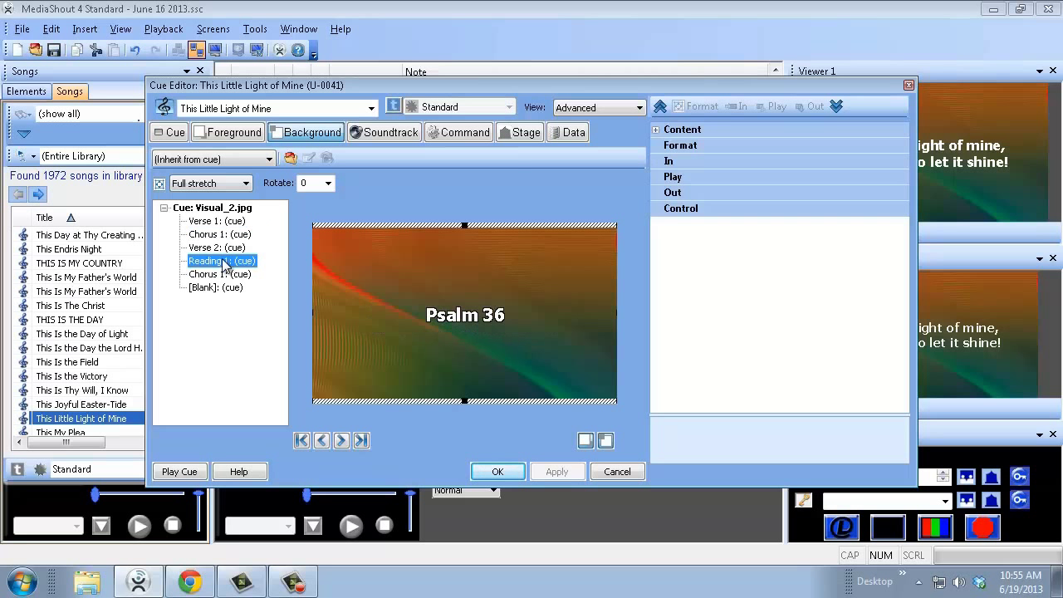
{"action": "left_click", "coordinate": [216, 208]}
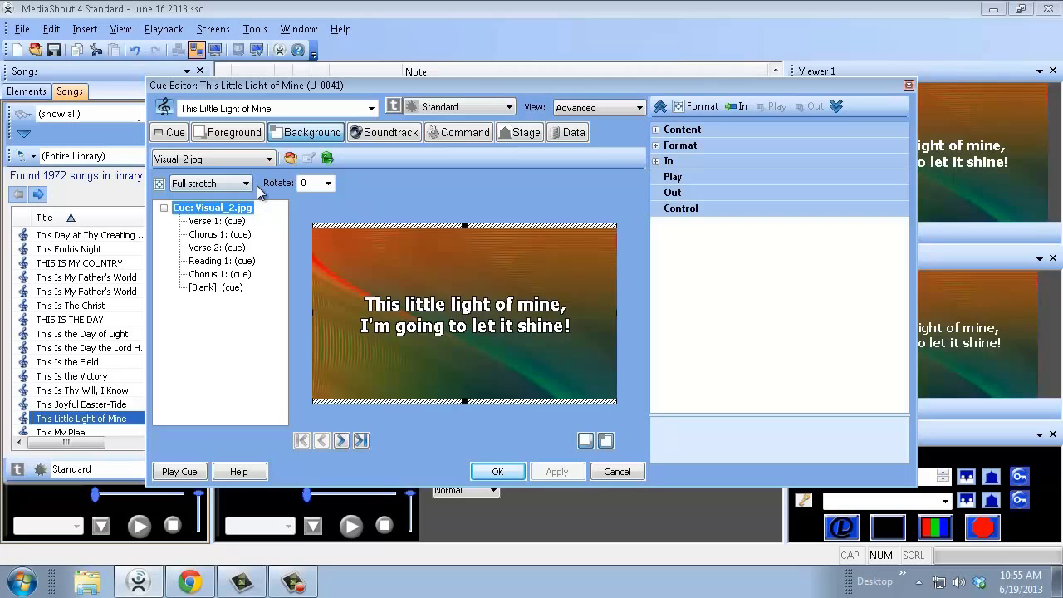
Browse for a cue-wide background in the Motion Backgrounds_HD folder on the SHARED (D:) drive and pick the teal particle pattern video
{"action": "left_click", "coordinate": [291, 158]}
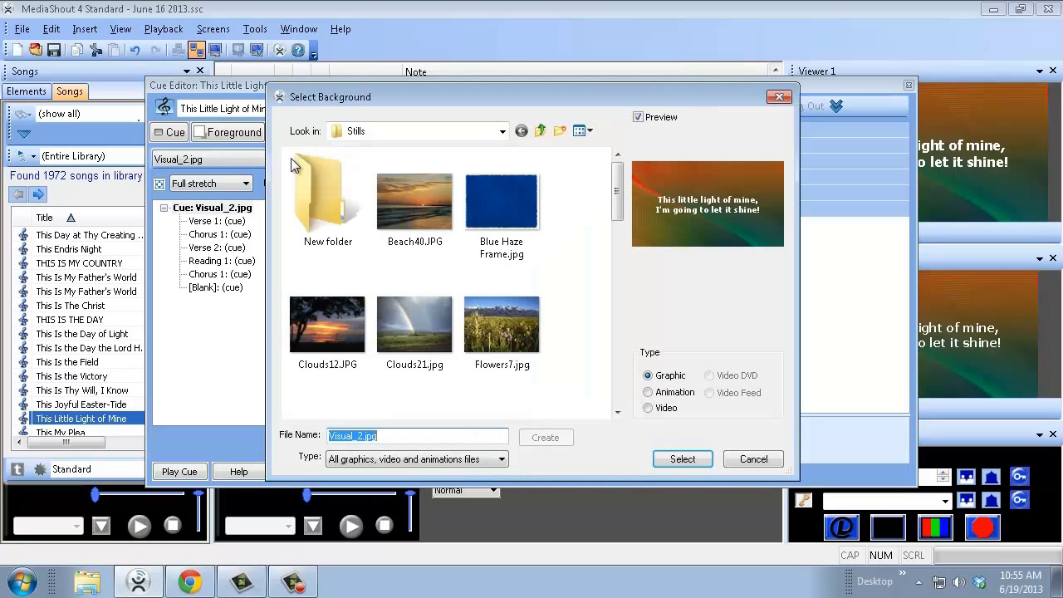
{"action": "left_click", "coordinate": [543, 131]}
{"action": "left_click", "coordinate": [543, 131]}
{"action": "left_click", "coordinate": [543, 131]}
{"action": "left_click", "coordinate": [543, 131]}
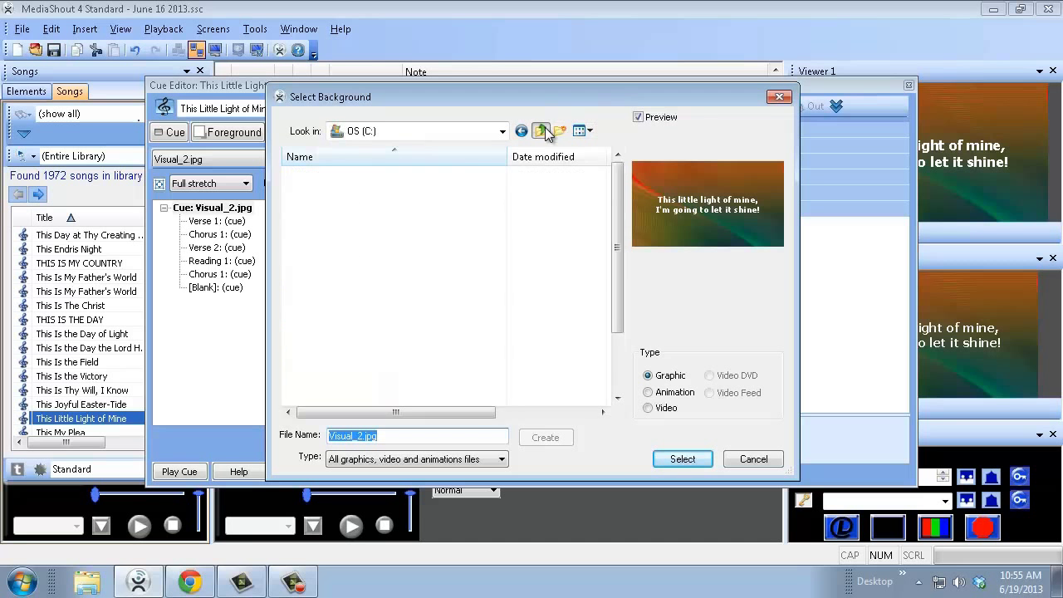
{"action": "left_click", "coordinate": [543, 131]}
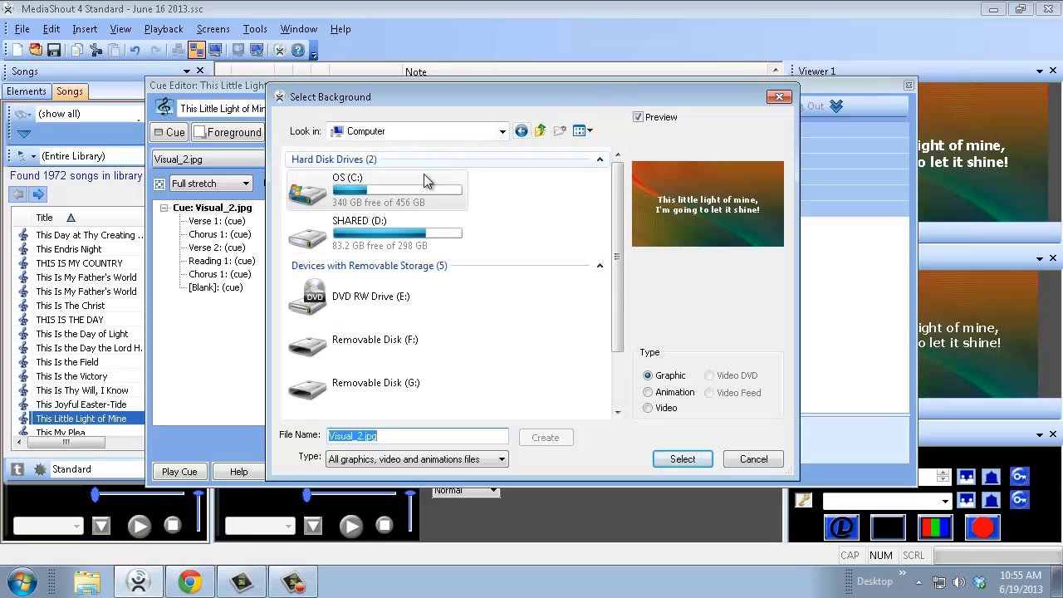
{"action": "double_click", "coordinate": [370, 229]}
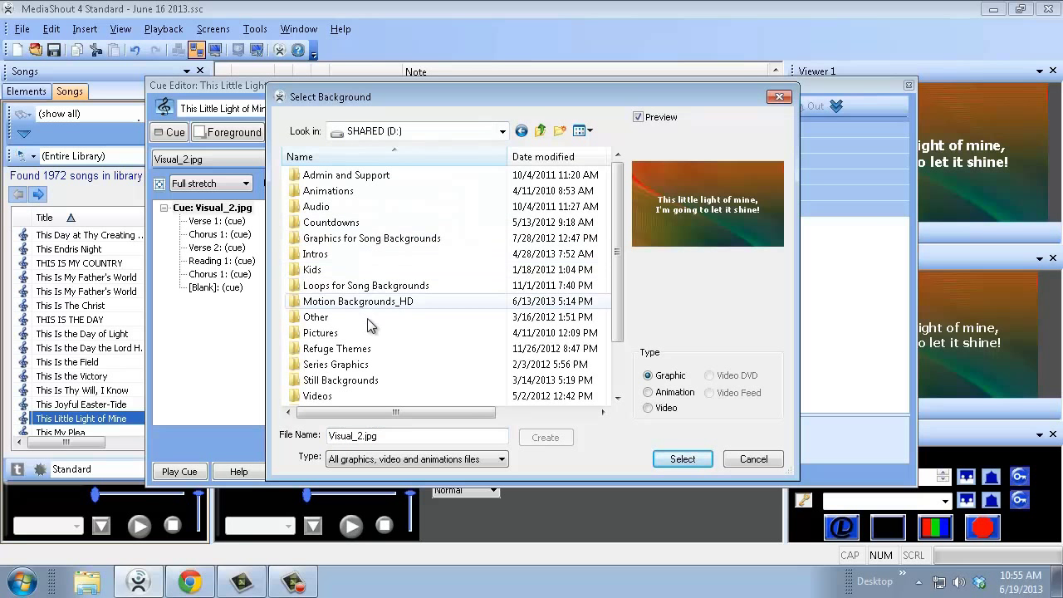
{"action": "double_click", "coordinate": [409, 303]}
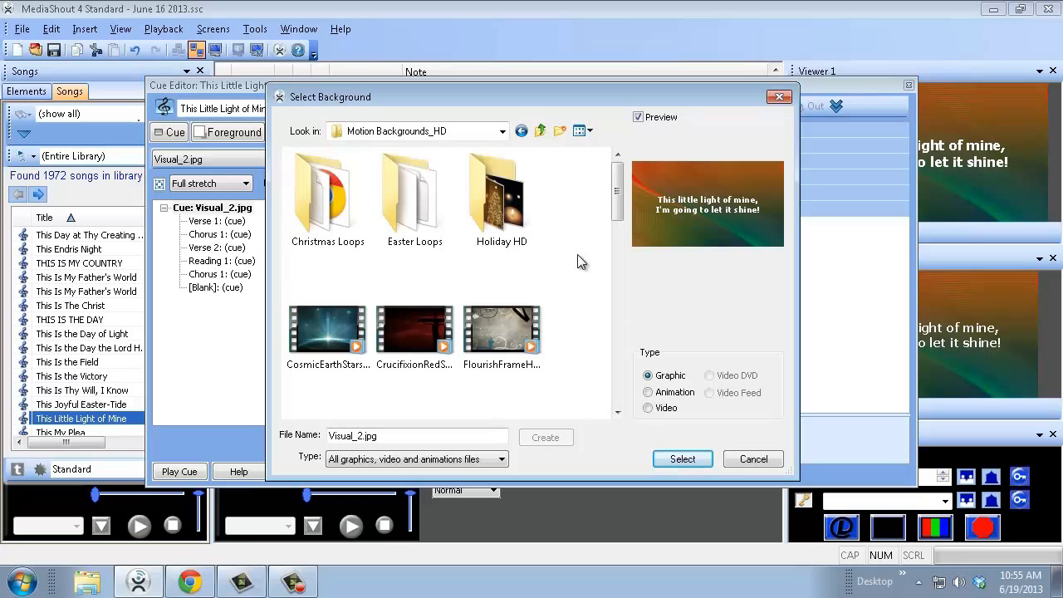
{"action": "scroll", "coordinate": [580, 218], "scroll_direction": "down", "scroll_amount": 5}
{"action": "scroll", "coordinate": [585, 234], "scroll_direction": "down", "scroll_amount": 3}
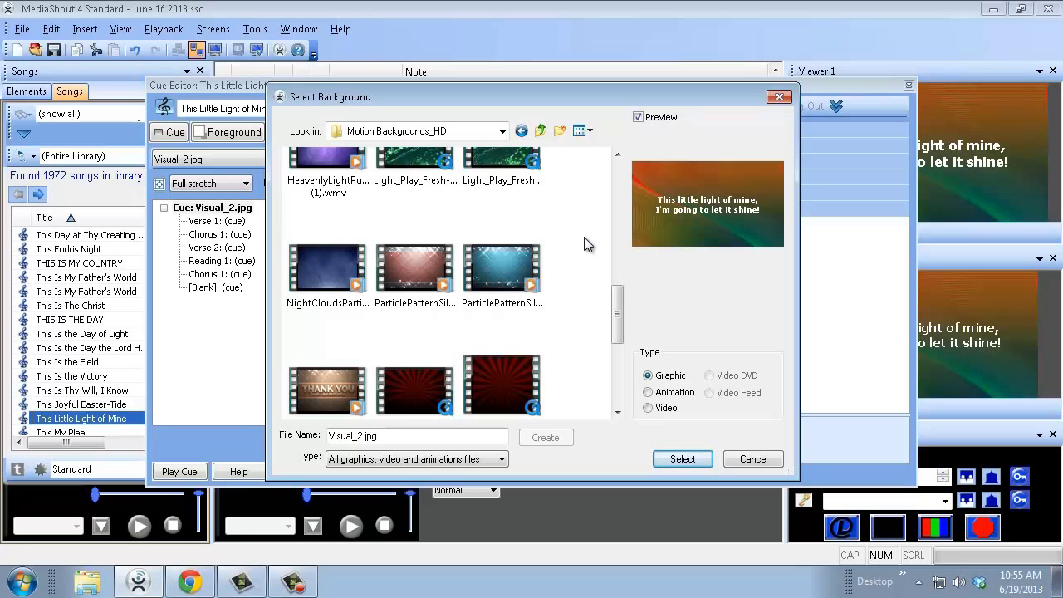
{"action": "left_click", "coordinate": [498, 266]}
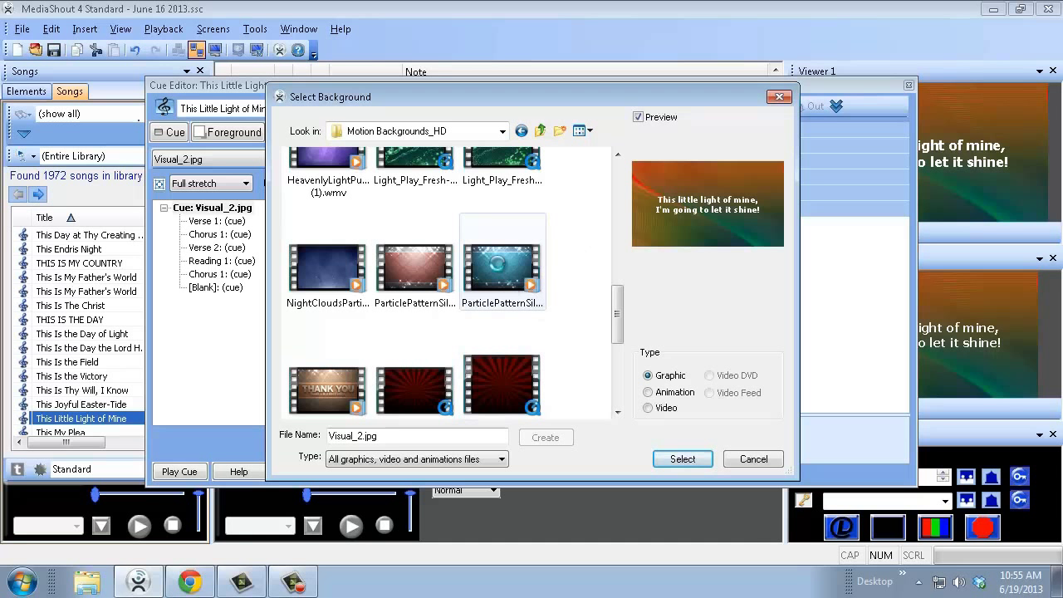
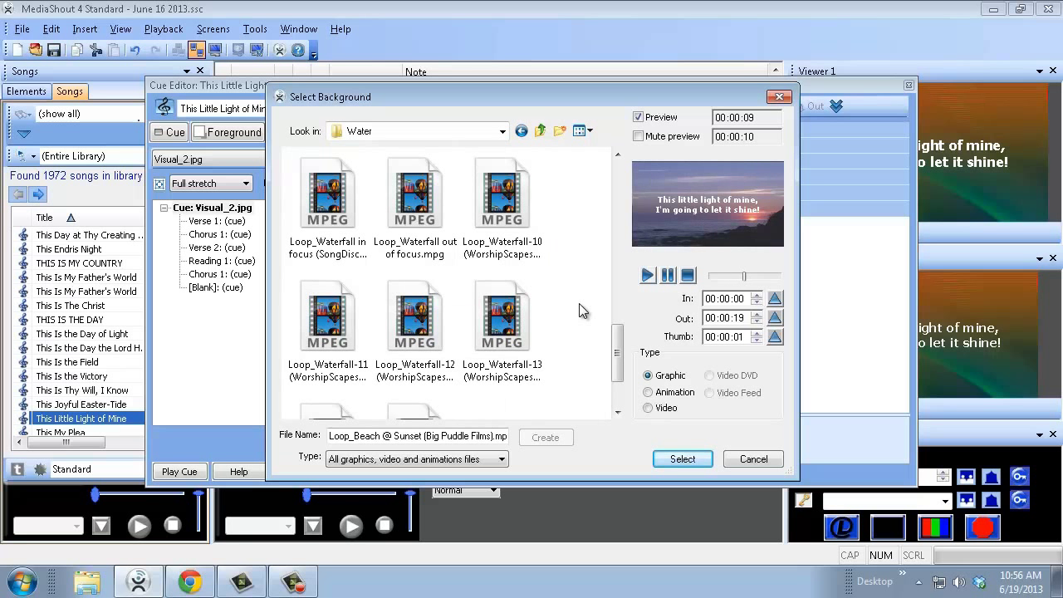
Preview the "Loop_Waterfall in focus" and "Loop_Waterfall-13" videos from the Water folder behind the lyrics
{"action": "left_click", "coordinate": [323, 199]}
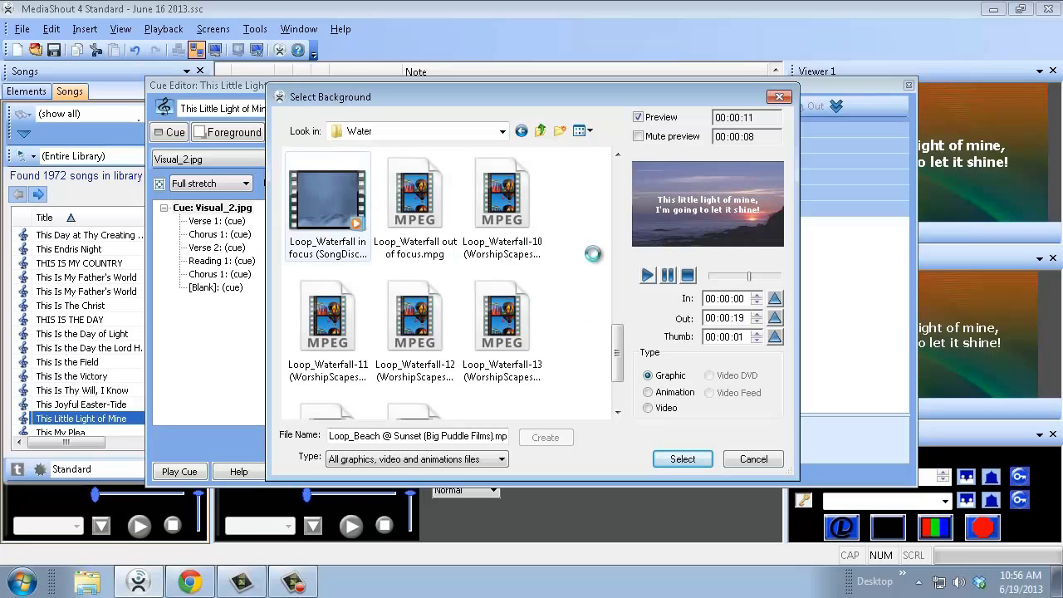
{"action": "left_click", "coordinate": [647, 275]}
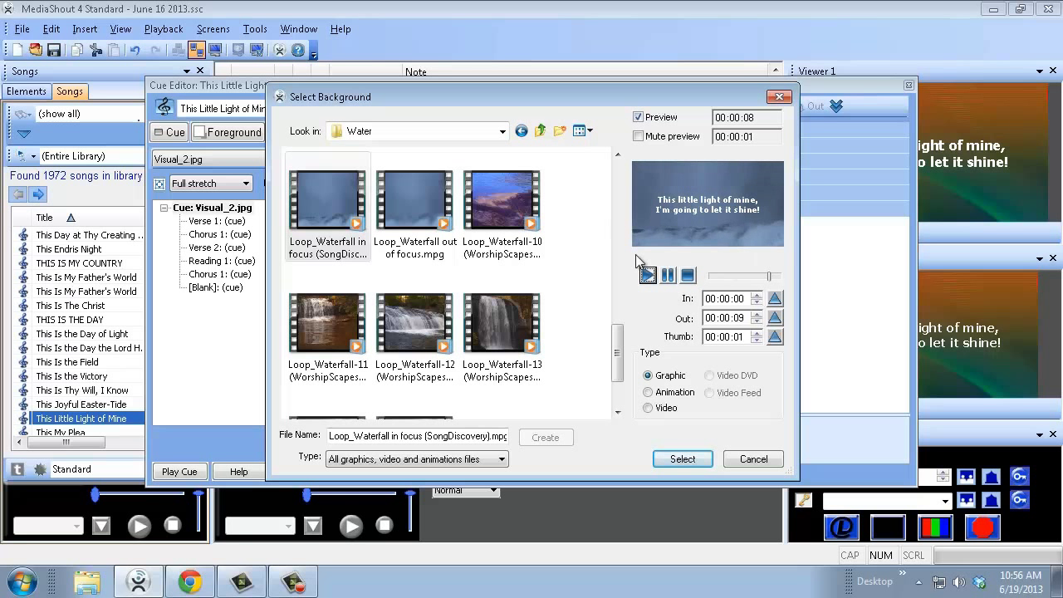
{"action": "left_click", "coordinate": [515, 328]}
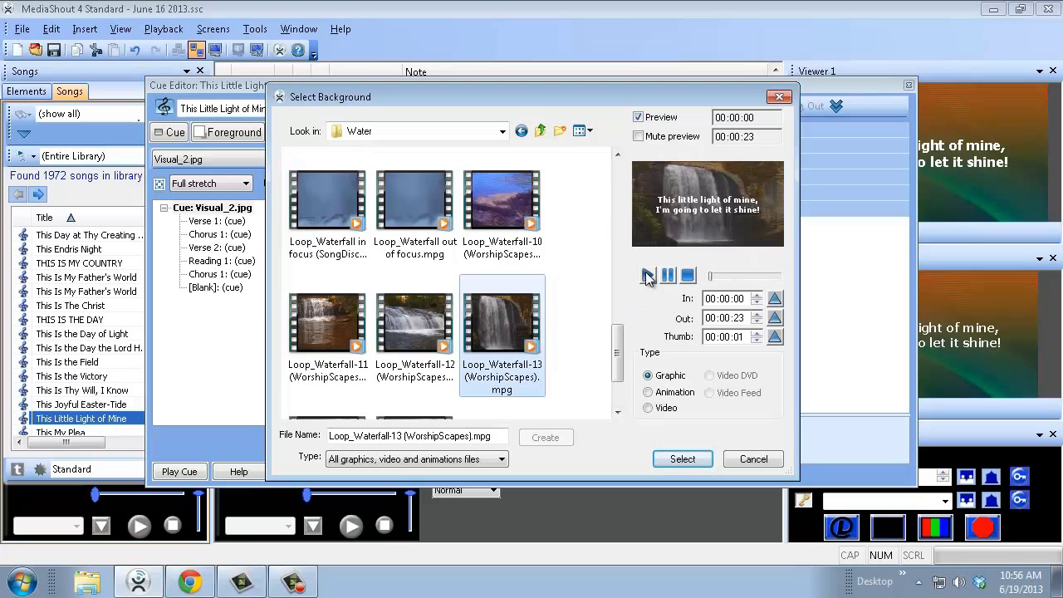
{"action": "left_click", "coordinate": [647, 276]}
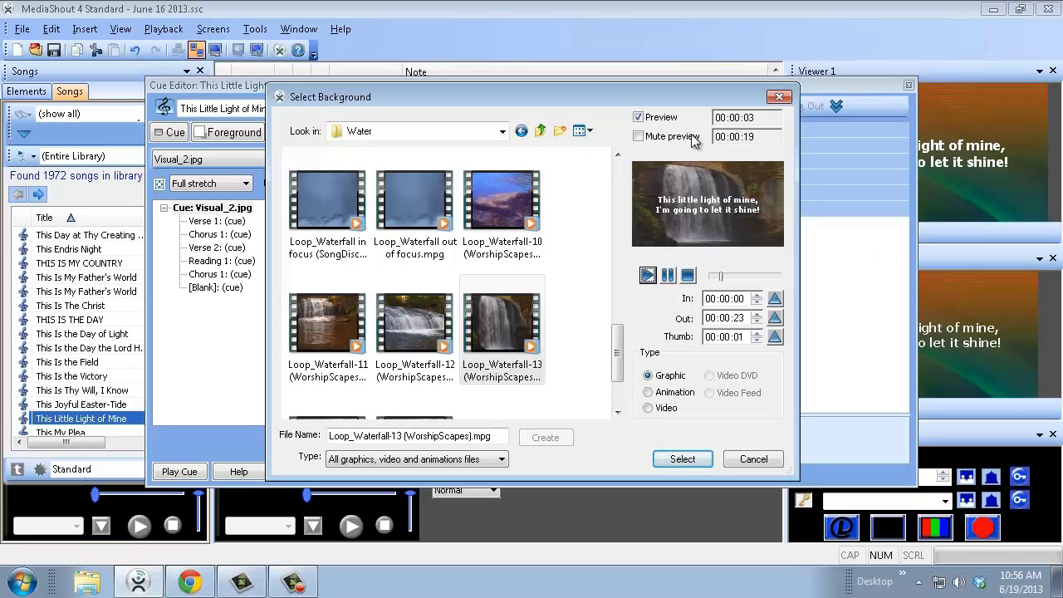
Return to the Motion Backgrounds_HD folder on the SHARED (D:) drive and preview CrucifixionRedSkyHD.wmv
{"action": "left_click", "coordinate": [521, 131]}
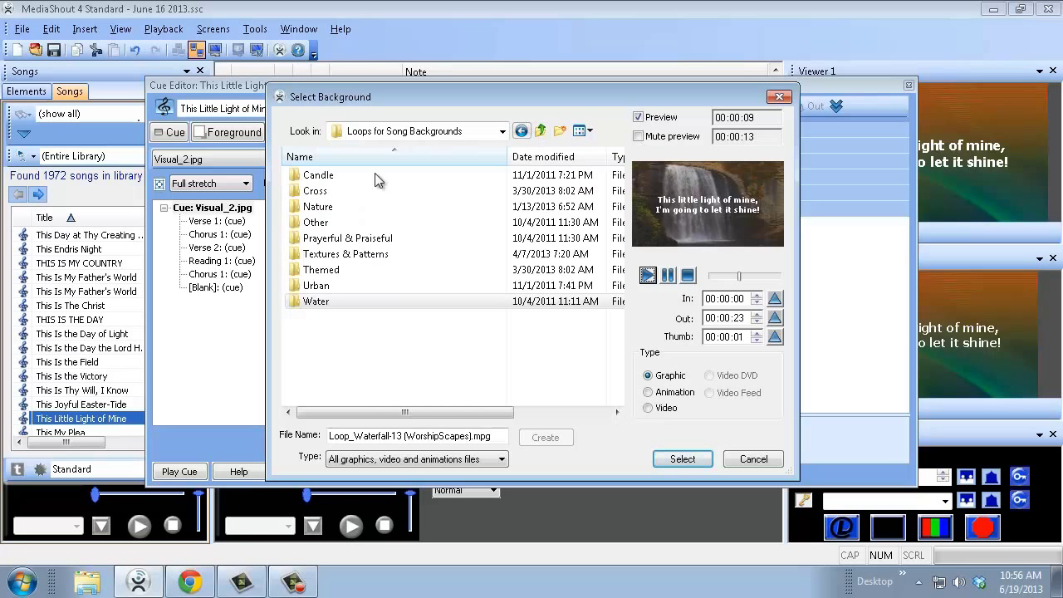
{"action": "left_click", "coordinate": [522, 131]}
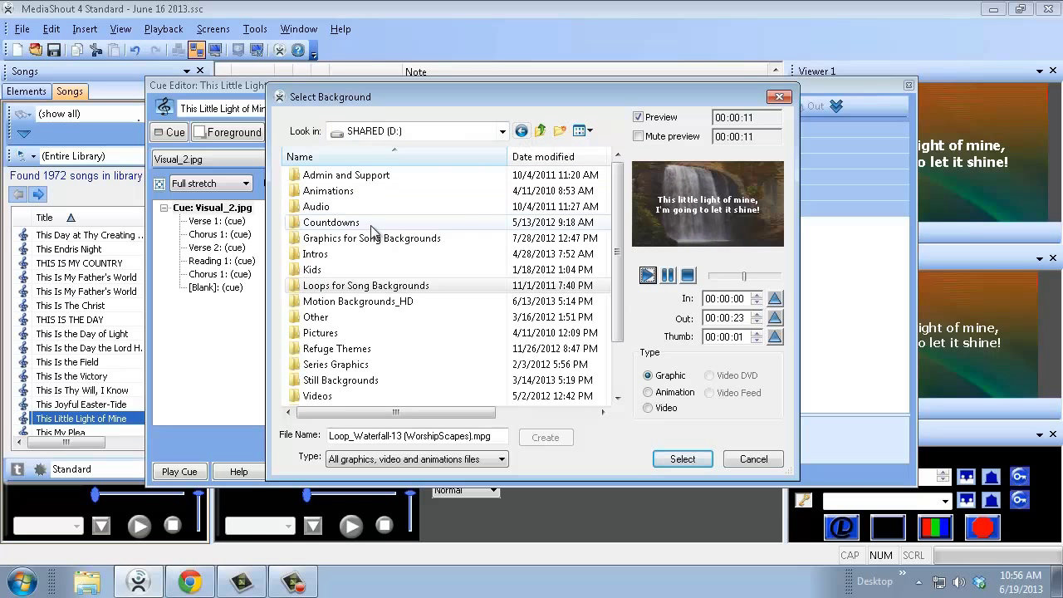
{"action": "double_click", "coordinate": [357, 303]}
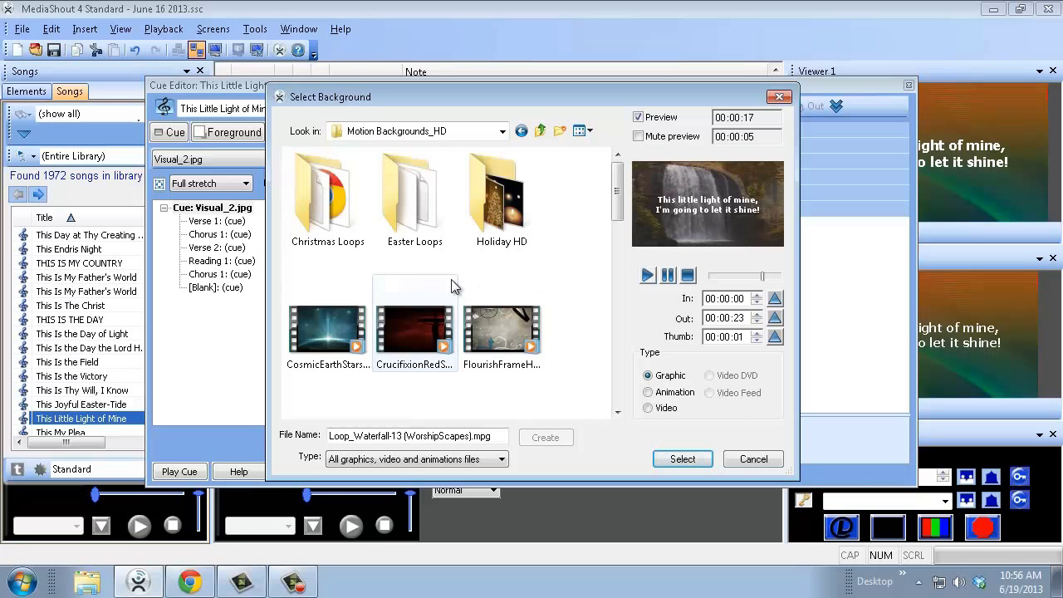
{"action": "left_click", "coordinate": [411, 329]}
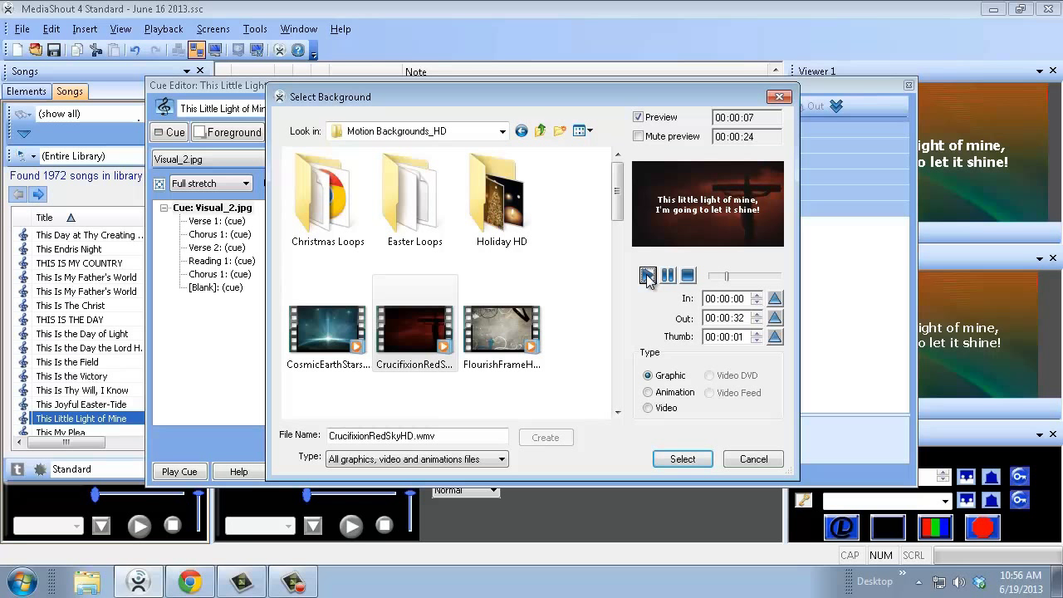
Set the whole cue's background to ParticlePatternSilverTealHD.wmv, apply it and close the cue editor
{"action": "scroll", "coordinate": [590, 302], "scroll_direction": "down", "scroll_amount": 5}
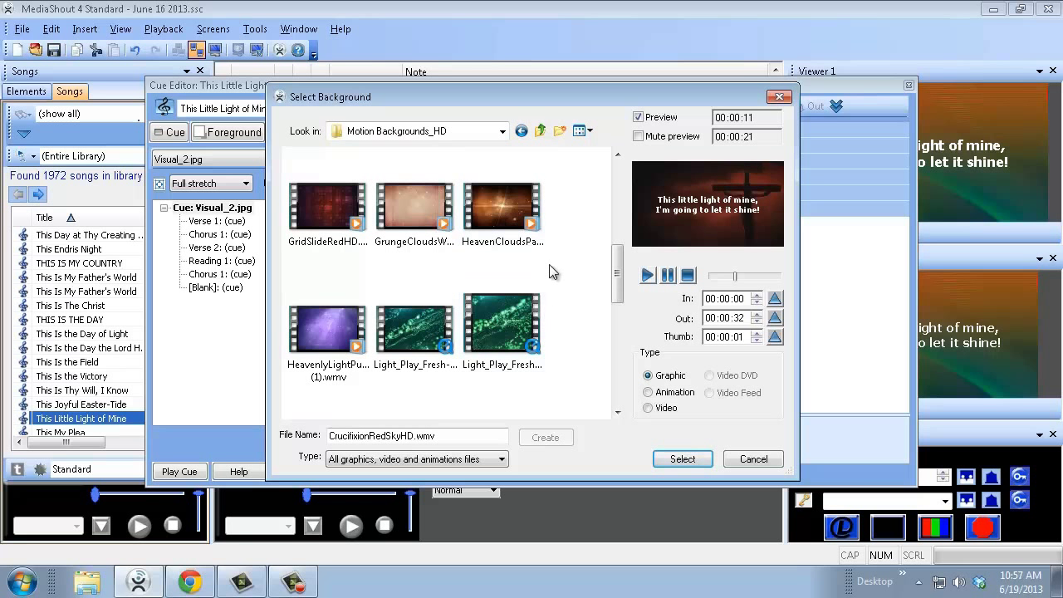
{"action": "scroll", "coordinate": [548, 266], "scroll_direction": "up", "scroll_amount": 5}
{"action": "scroll", "coordinate": [536, 274], "scroll_direction": "down", "scroll_amount": 10}
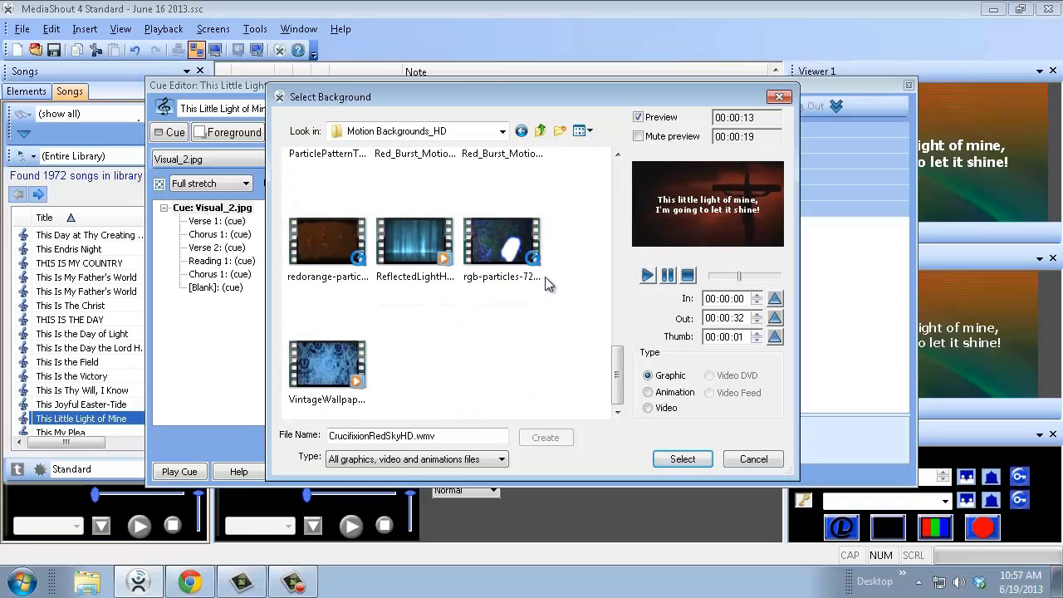
{"action": "scroll", "coordinate": [552, 305], "scroll_direction": "up", "scroll_amount": 10}
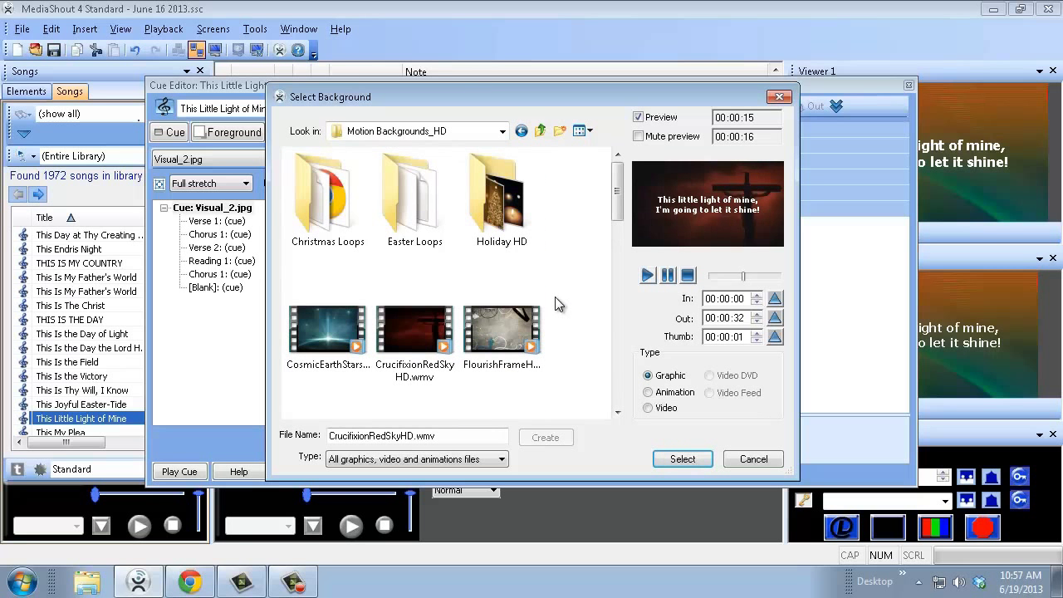
{"action": "scroll", "coordinate": [556, 309], "scroll_direction": "down", "scroll_amount": 2}
{"action": "scroll", "coordinate": [554, 309], "scroll_direction": "down", "scroll_amount": 4}
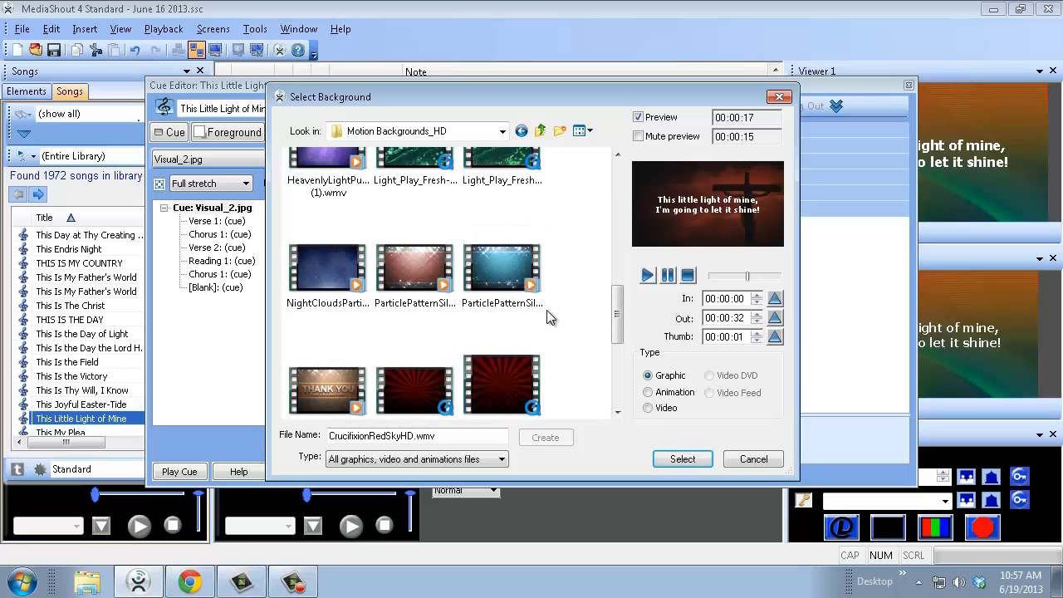
{"action": "left_click", "coordinate": [502, 269]}
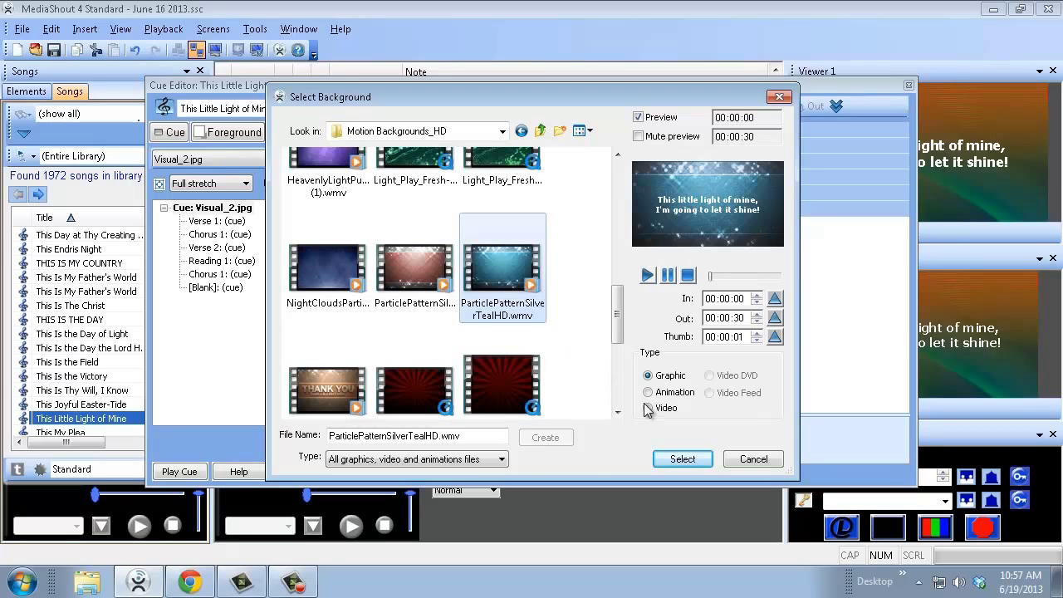
{"action": "left_click", "coordinate": [678, 457]}
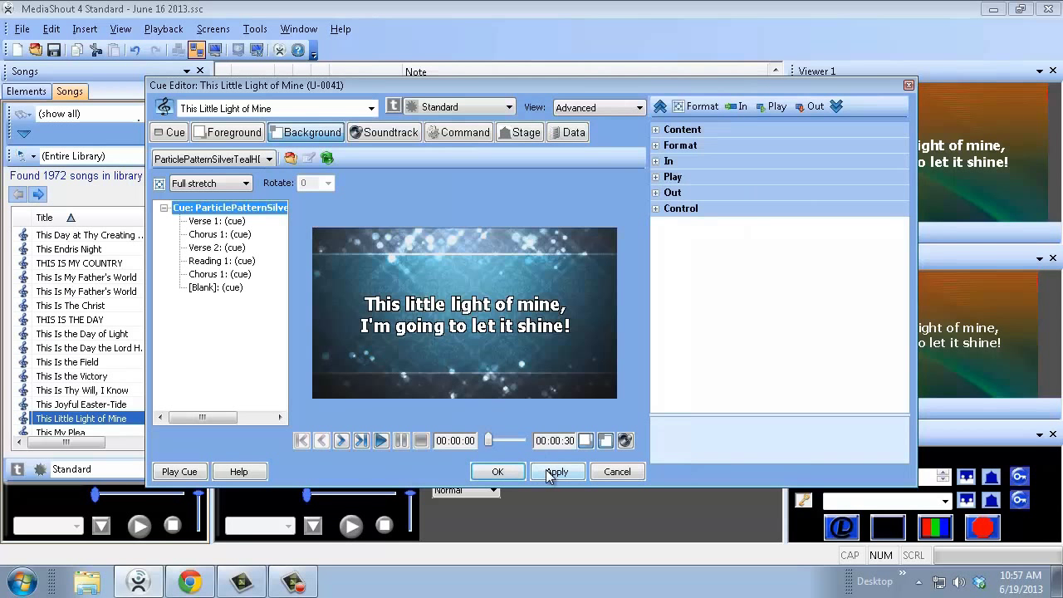
{"action": "left_click", "coordinate": [563, 476]}
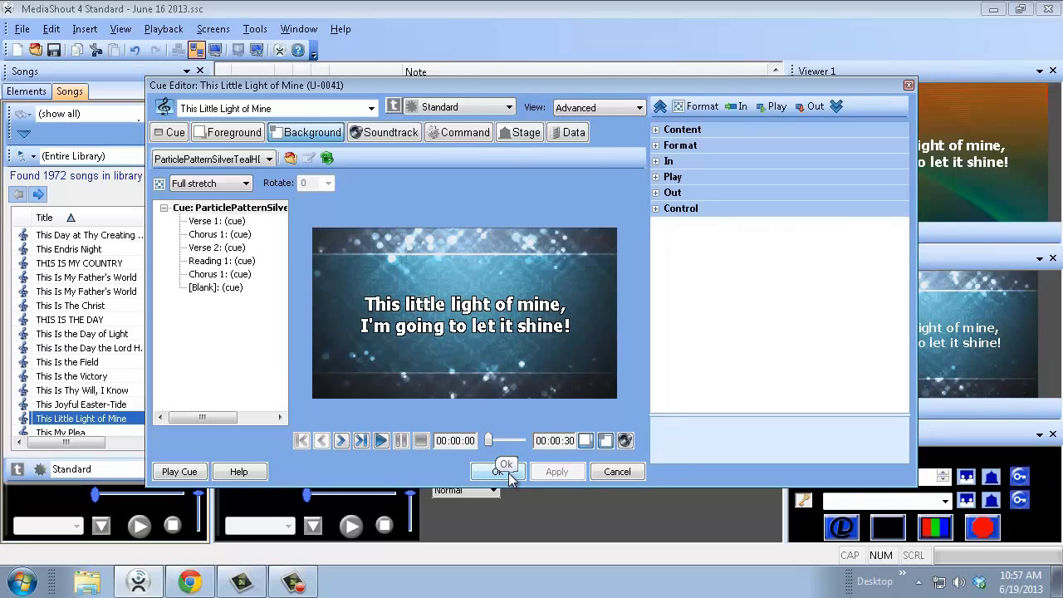
{"action": "left_click", "coordinate": [500, 472]}
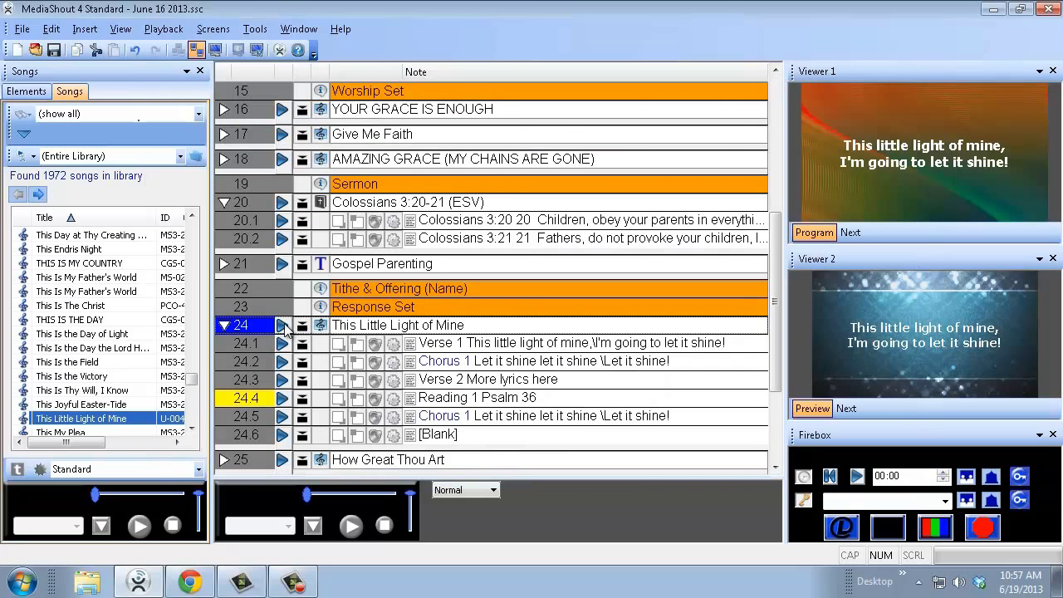
Play the This Little Light of Mine cue from the script and advance through its stanzas to the final blank one
{"action": "left_click", "coordinate": [284, 326]}
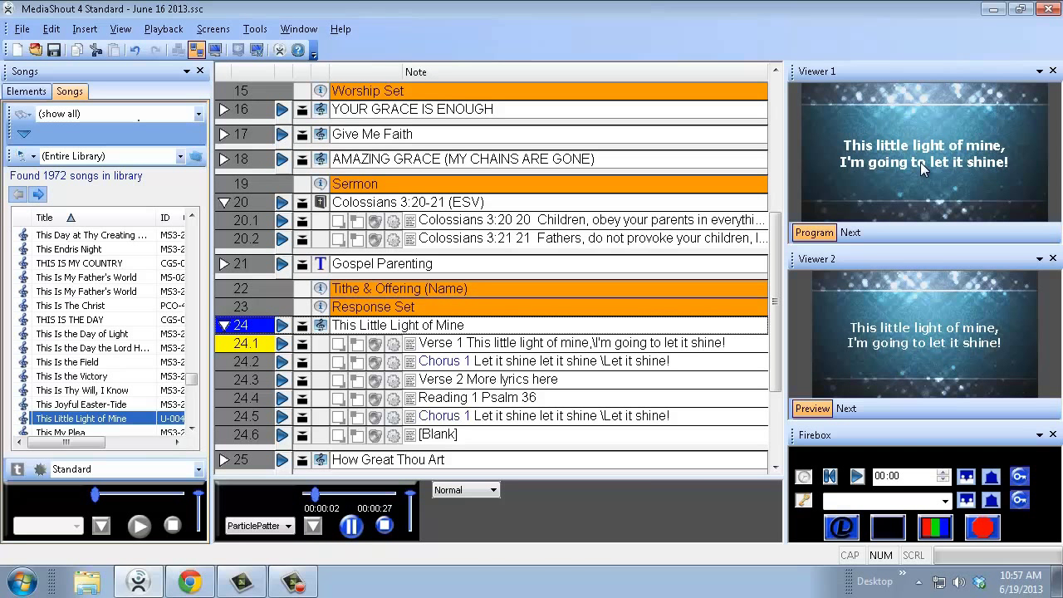
{"action": "key", "text": "space"}
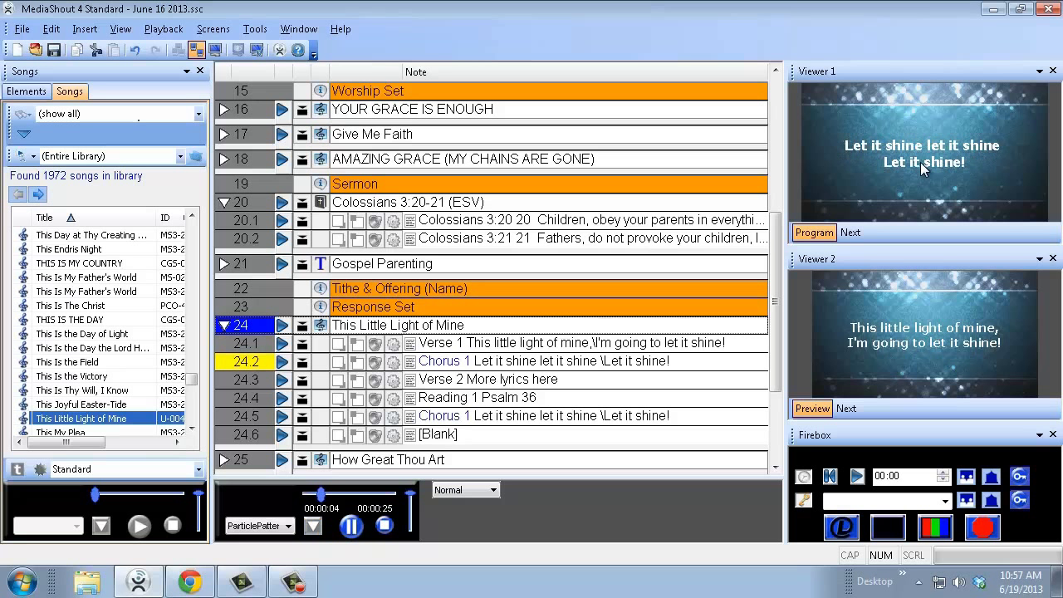
{"action": "key", "text": "space"}
{"action": "key", "text": "space"}
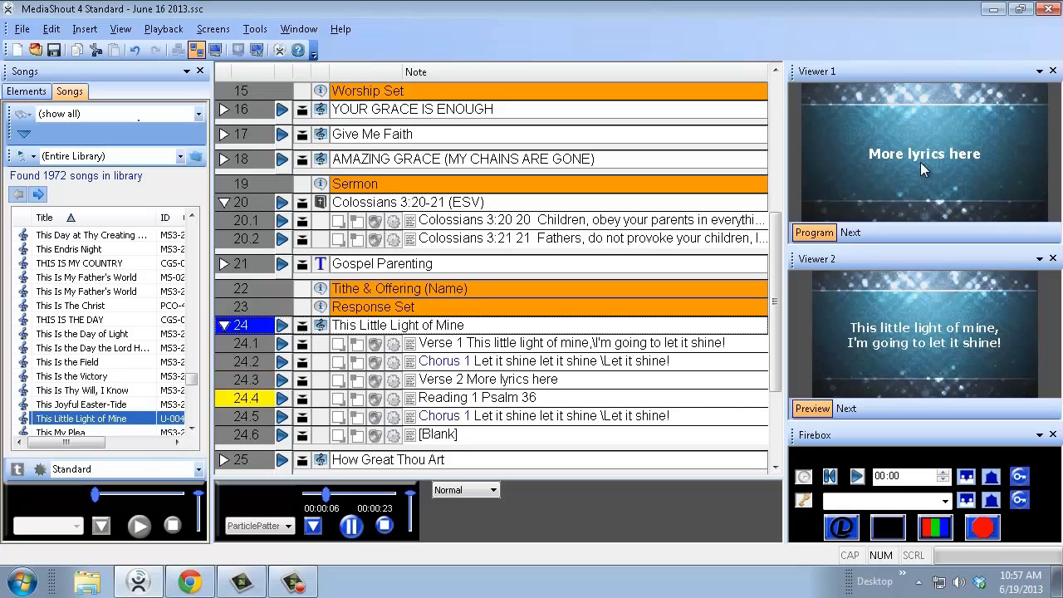
{"action": "key", "text": "space"}
{"action": "key", "text": "space"}
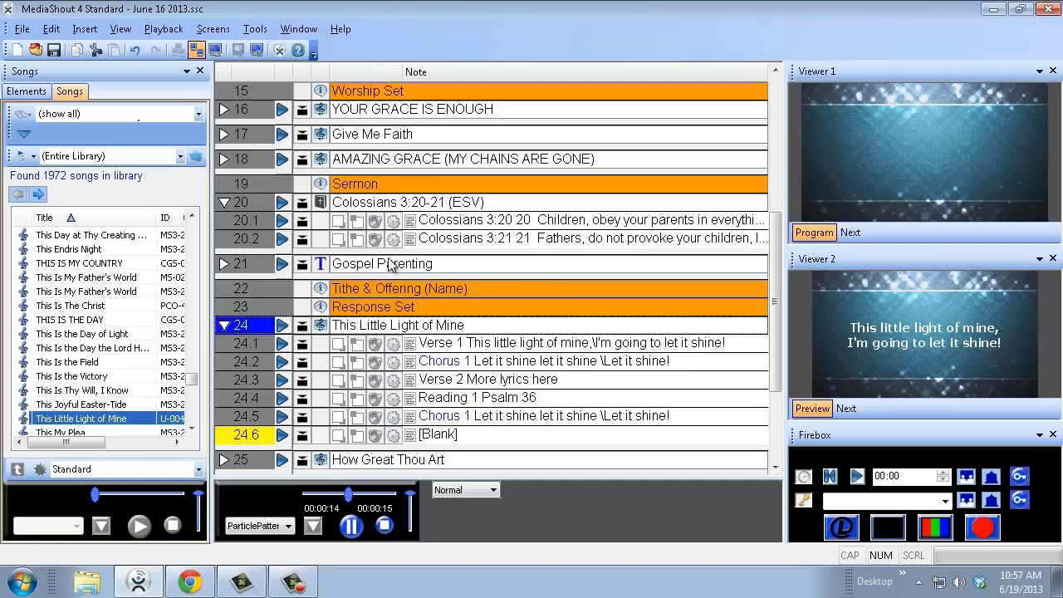
{"action": "scroll", "coordinate": [486, 371], "scroll_direction": "down", "scroll_amount": 3}
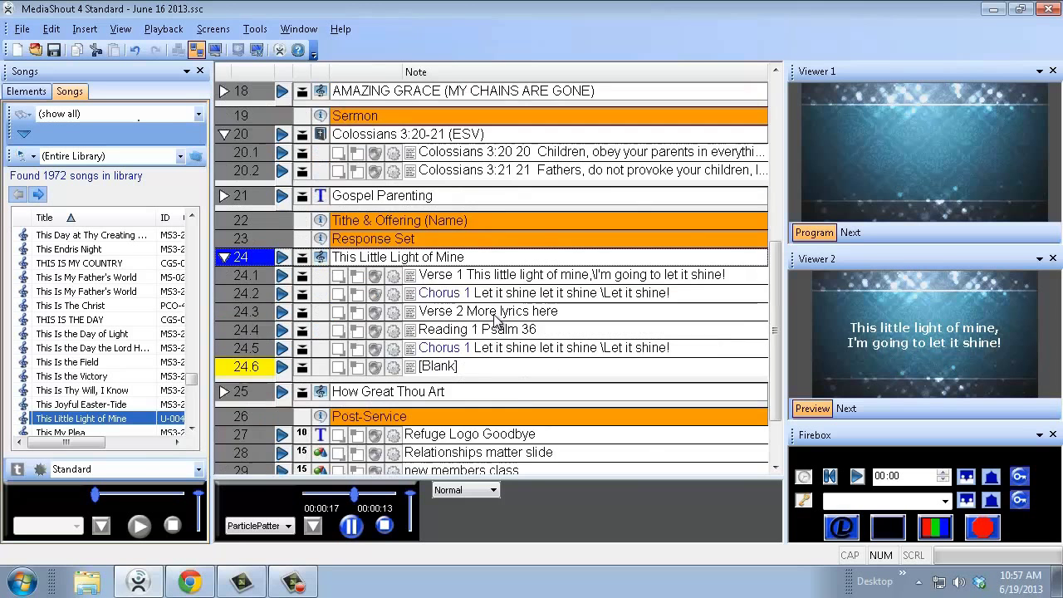
Delete the cues from the START @ 3:25 video through How Great Thou Art from the script
{"action": "scroll", "coordinate": [516, 320], "scroll_direction": "up", "scroll_amount": 1}
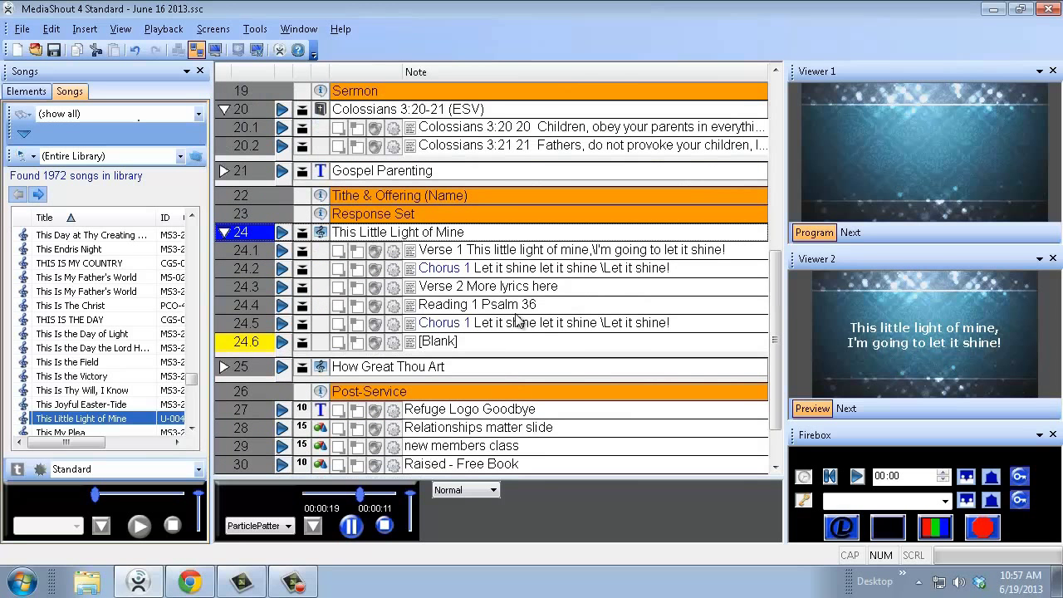
{"action": "scroll", "coordinate": [516, 320], "scroll_direction": "down", "scroll_amount": 1}
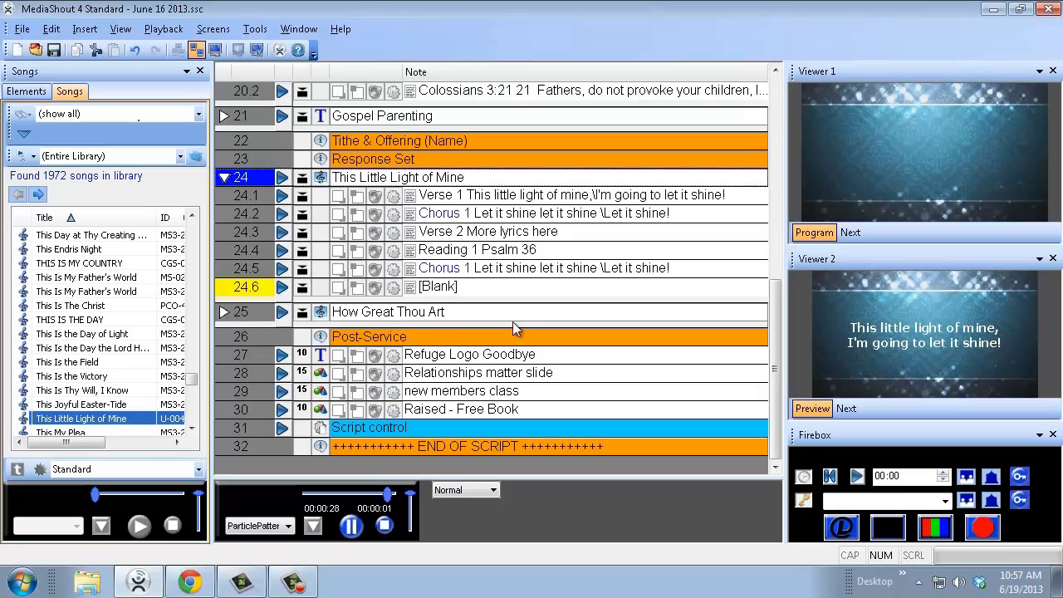
{"action": "left_click", "coordinate": [250, 315]}
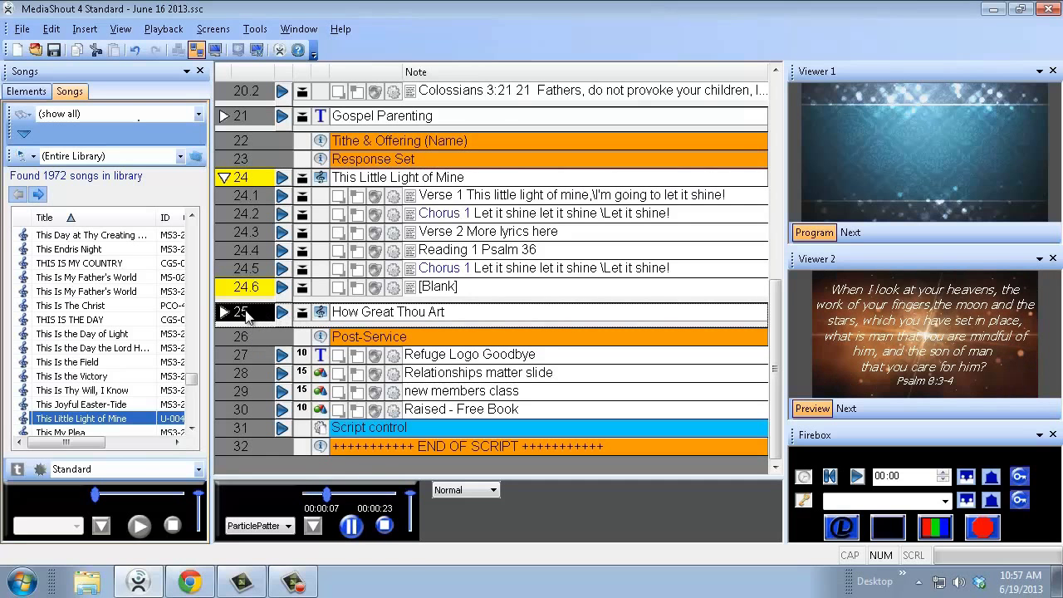
{"action": "scroll", "coordinate": [299, 320], "scroll_direction": "up", "scroll_amount": 5}
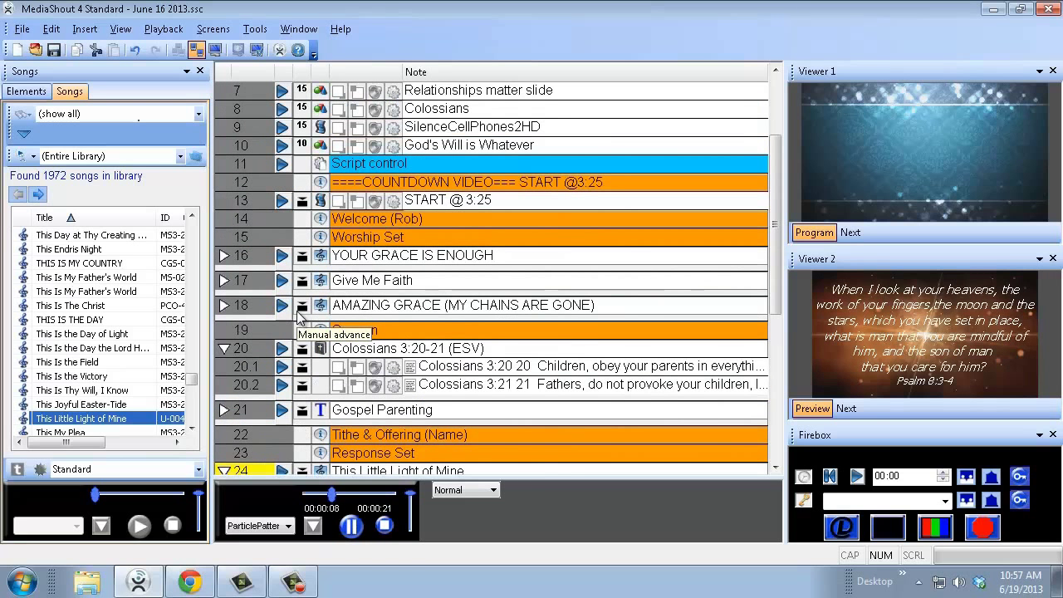
{"action": "left_click", "coordinate": [254, 200], "text": "shift"}
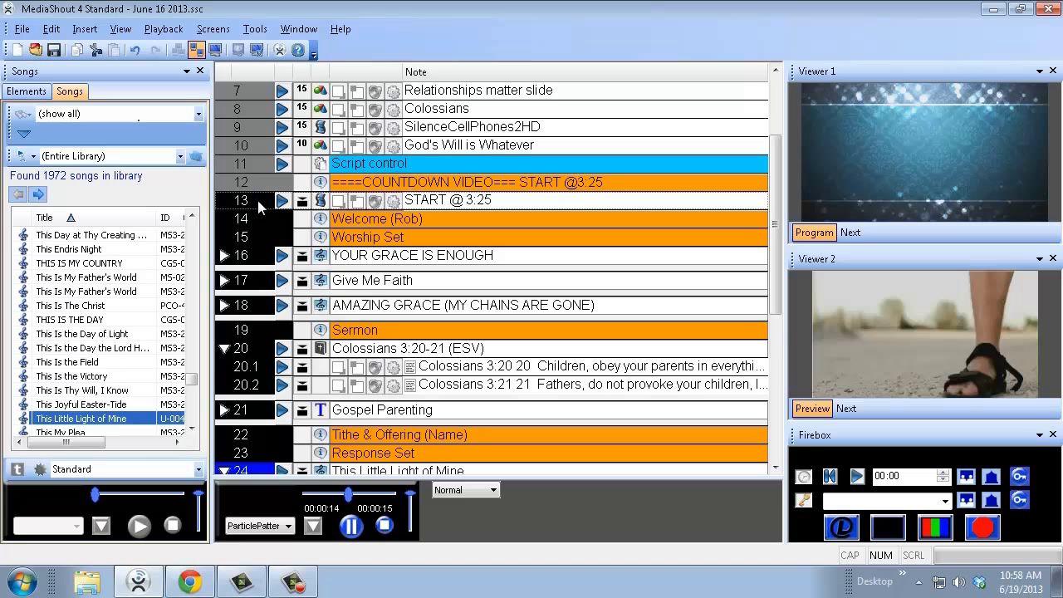
{"action": "key", "text": "Delete"}
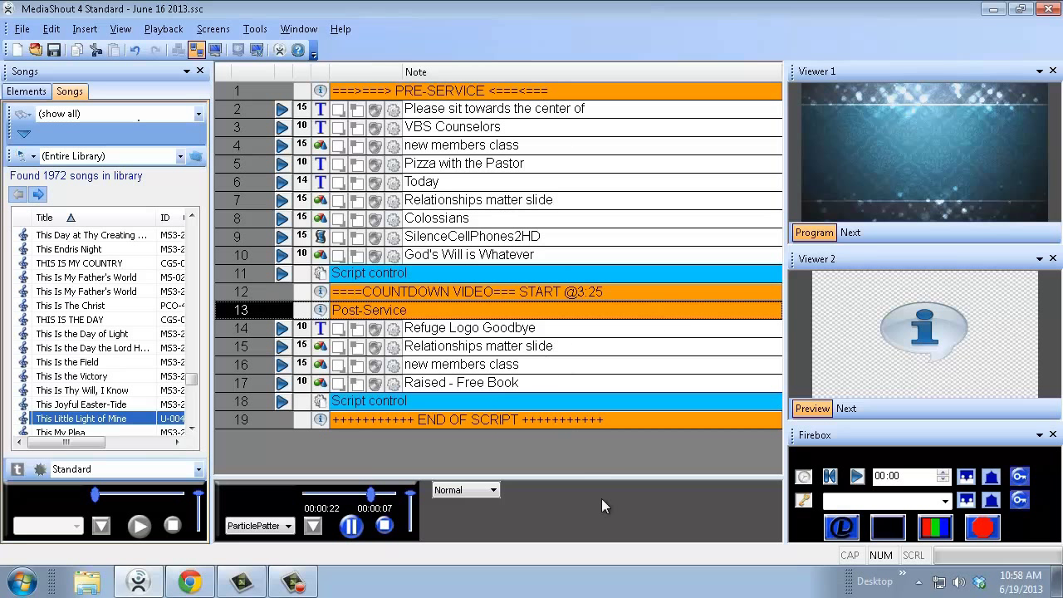
Step through the remaining pre-service and post-service cues to preview each one, and return to the Script control cue before the countdown note
{"action": "left_click", "coordinate": [543, 116]}
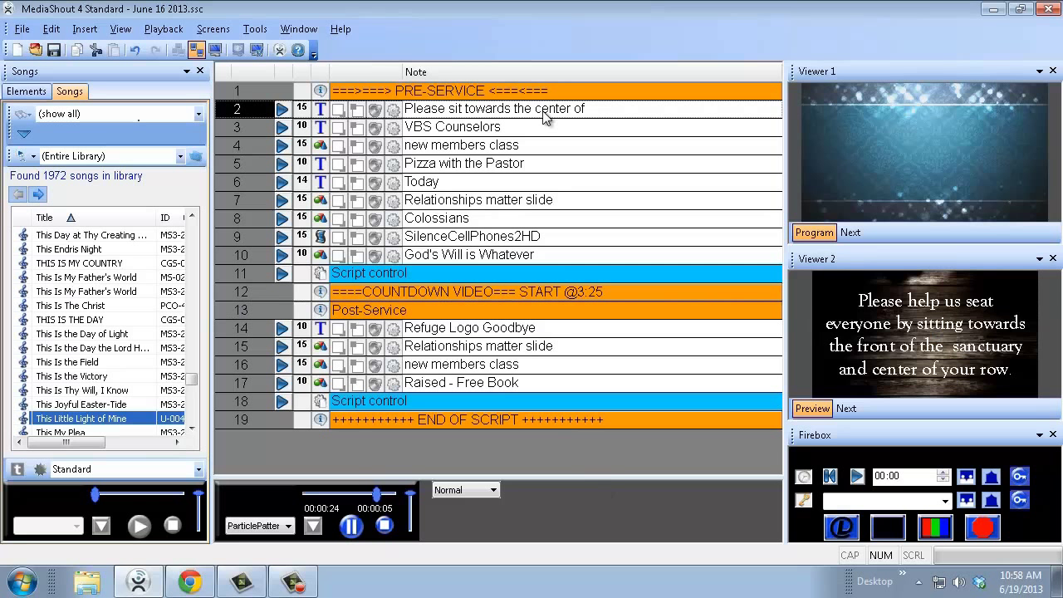
{"action": "key", "text": "Down"}
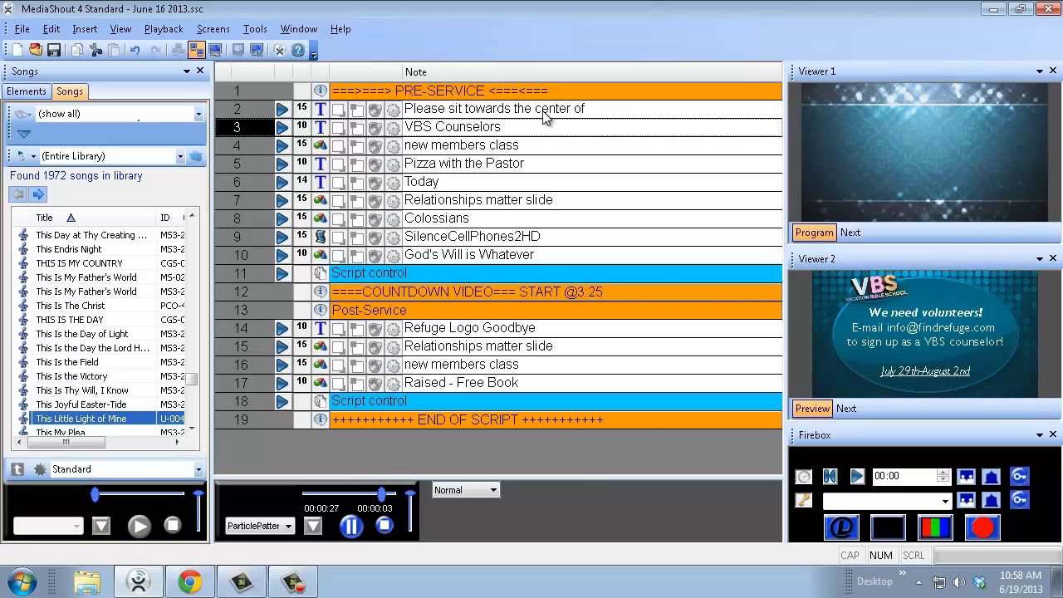
{"action": "key", "text": "Down"}
{"action": "key", "text": "Down"}
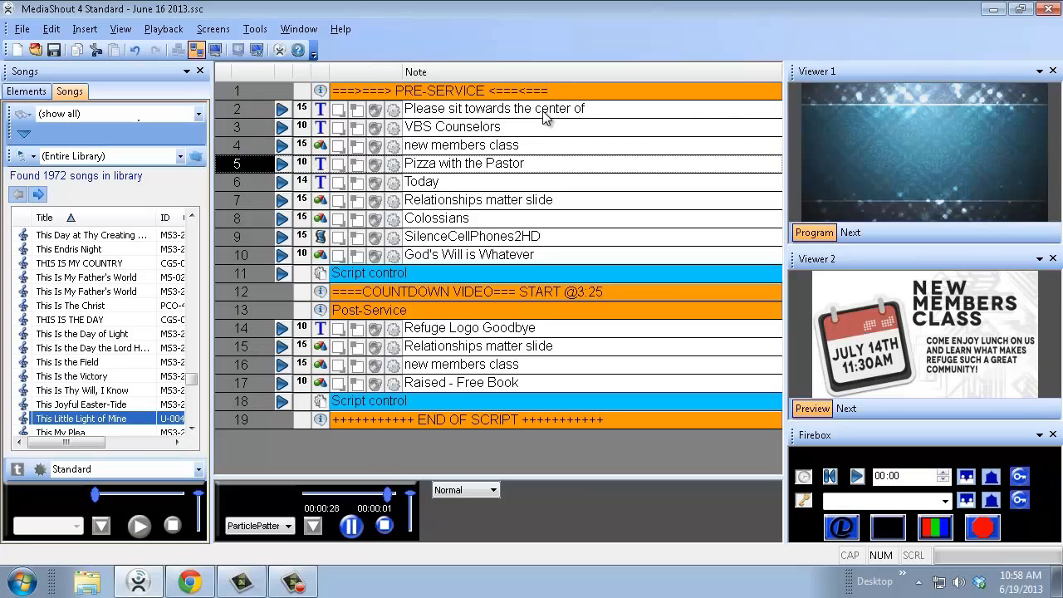
{"action": "key", "text": "Down"}
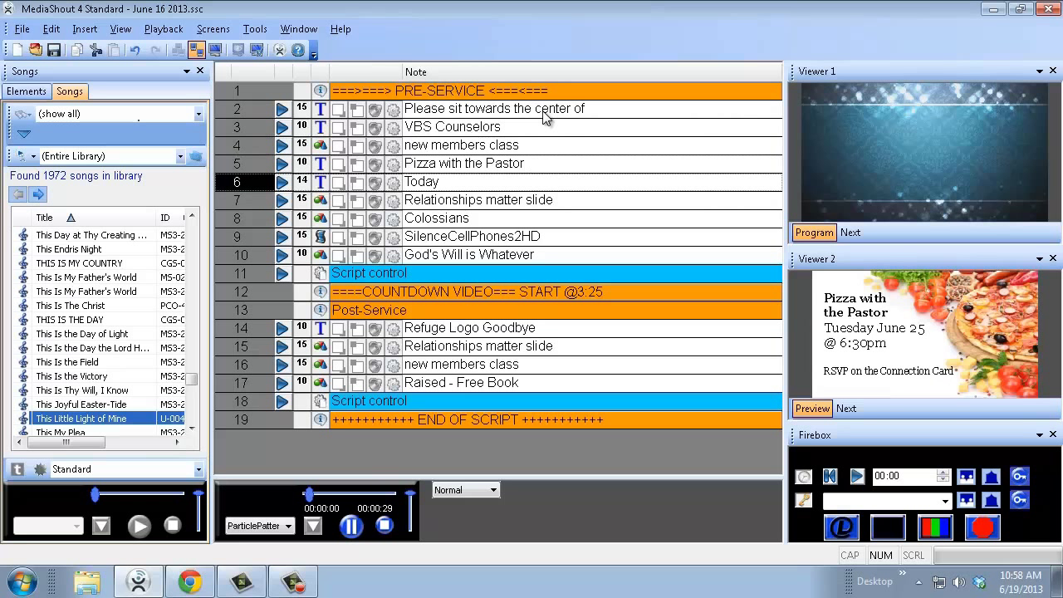
{"action": "key", "text": "Down"}
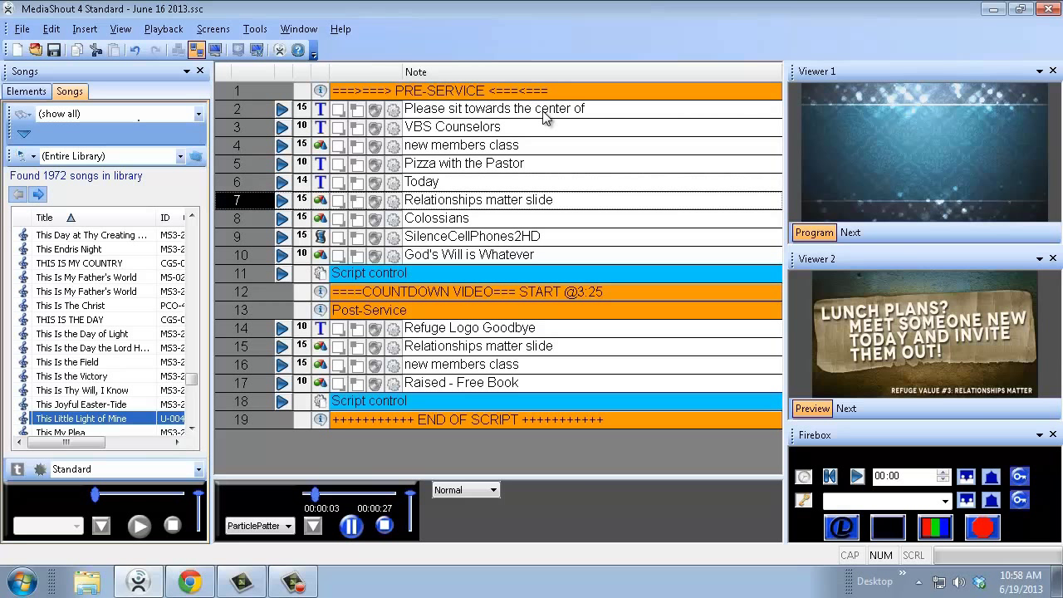
{"action": "key", "text": "Down"}
{"action": "key", "text": "Down"}
{"action": "key", "text": "Down"}
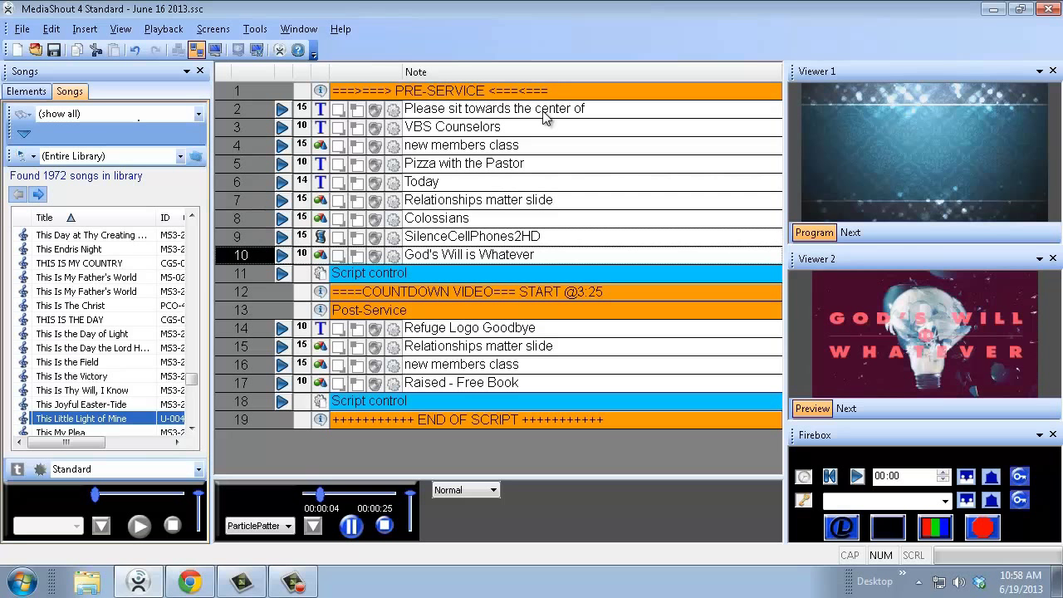
{"action": "key", "text": "Down"}
{"action": "key", "text": "Down"}
{"action": "key", "text": "Down"}
{"action": "key", "text": "Down"}
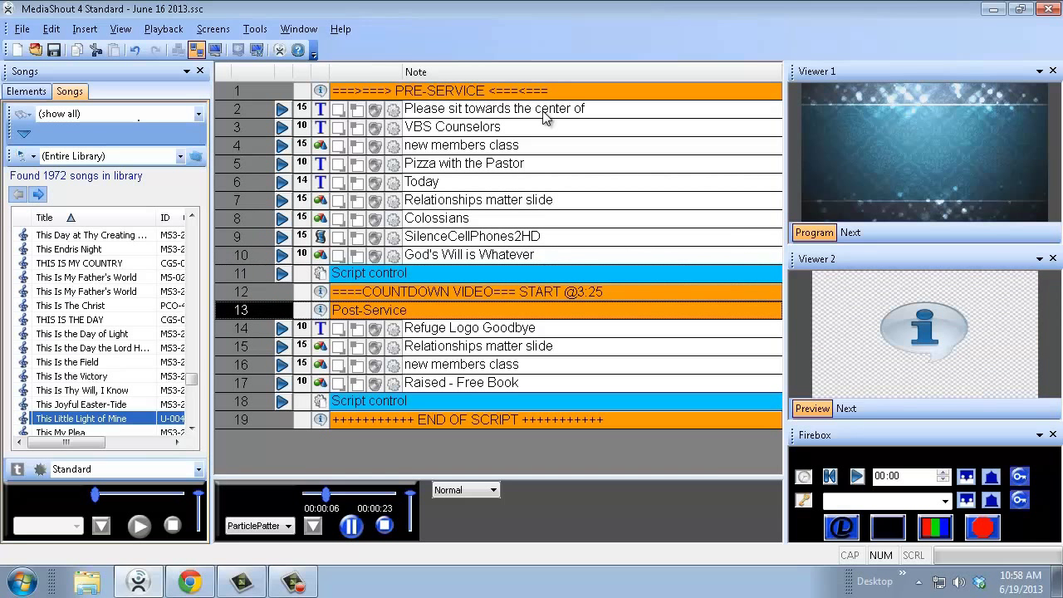
{"action": "key", "text": "Down"}
{"action": "key", "text": "Down"}
{"action": "key", "text": "Down"}
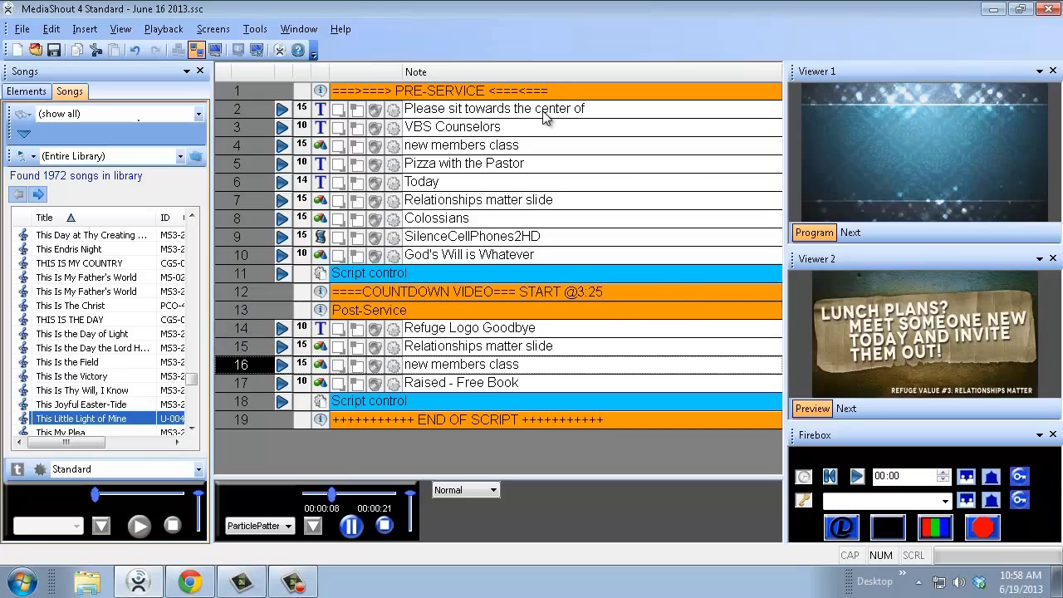
{"action": "key", "text": "Down"}
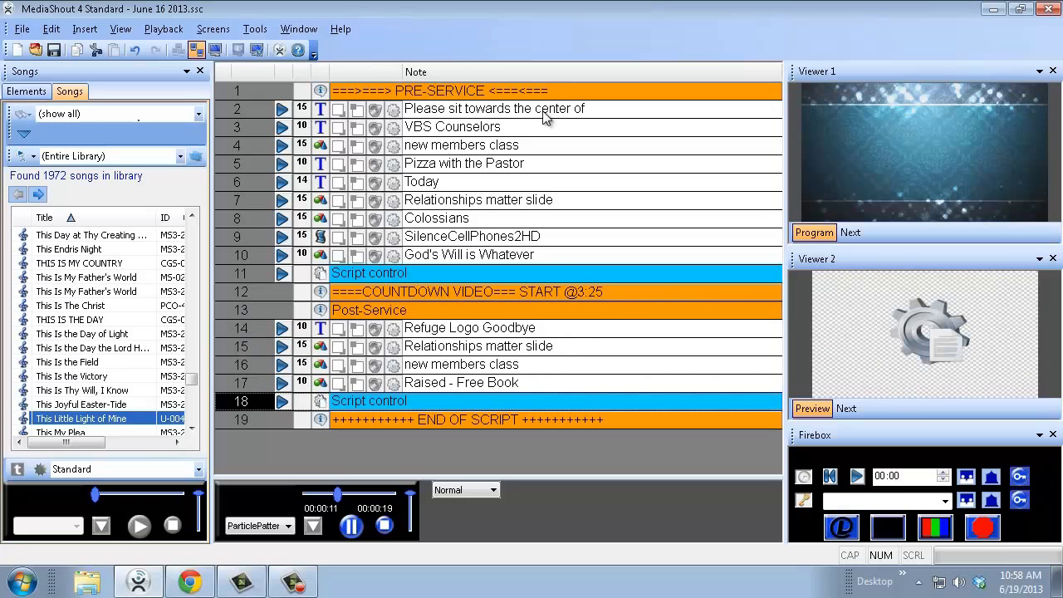
{"action": "key", "text": "Up"}
{"action": "key", "text": "Up"}
{"action": "key", "text": "Up"}
{"action": "key", "text": "Up"}
{"action": "key", "text": "Up"}
{"action": "key", "text": "Up"}
{"action": "key", "text": "Up"}
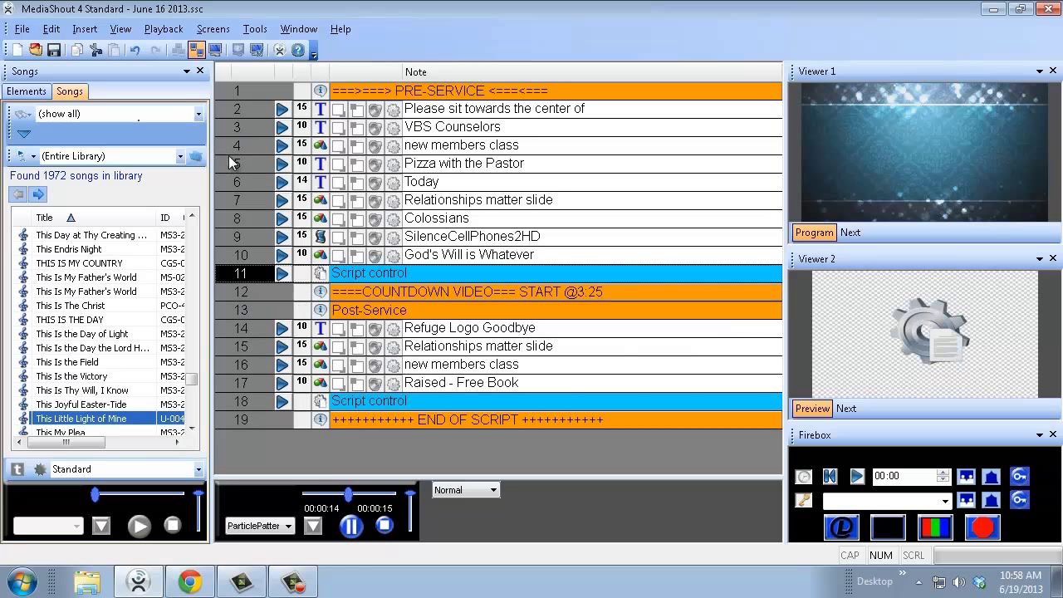
Switch the song source to Planning Center Online and load the "Col 3:22-4:1Gospel Jobs" plan under Worship Experience
{"action": "left_click", "coordinate": [33, 156]}
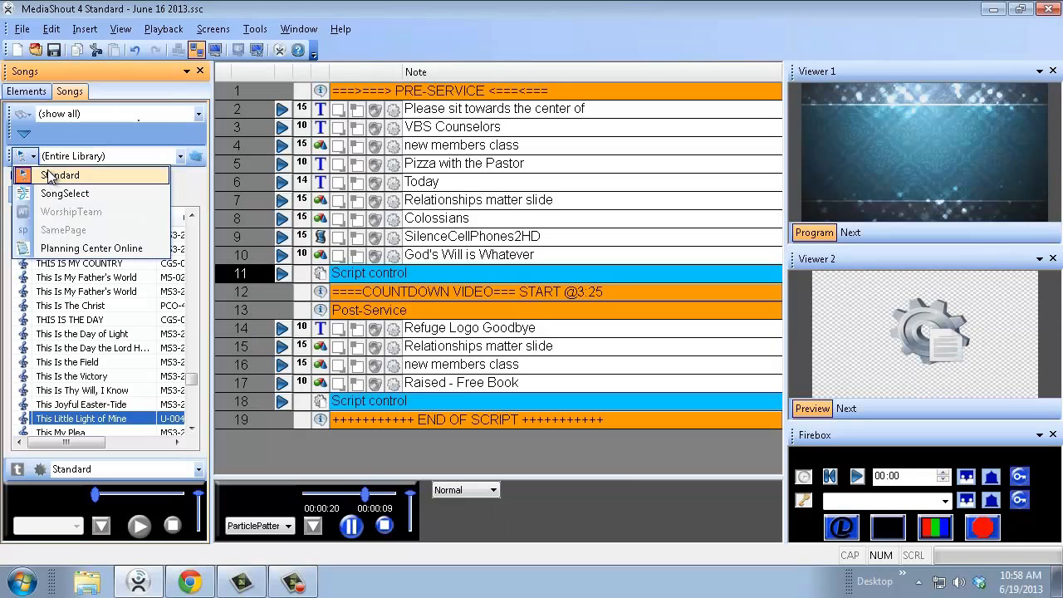
{"action": "left_click", "coordinate": [70, 248]}
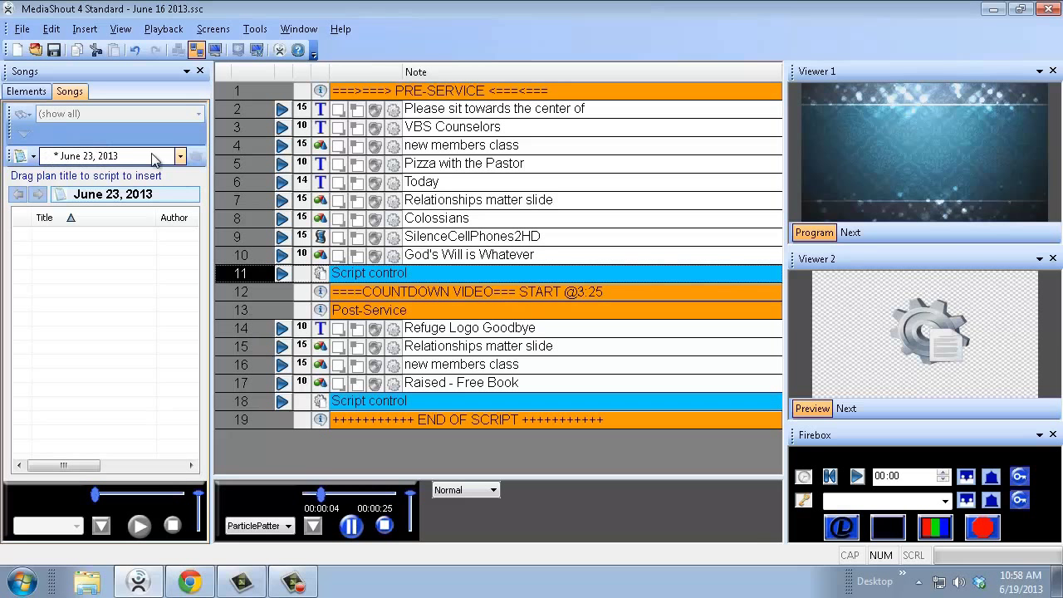
{"action": "left_click", "coordinate": [180, 157]}
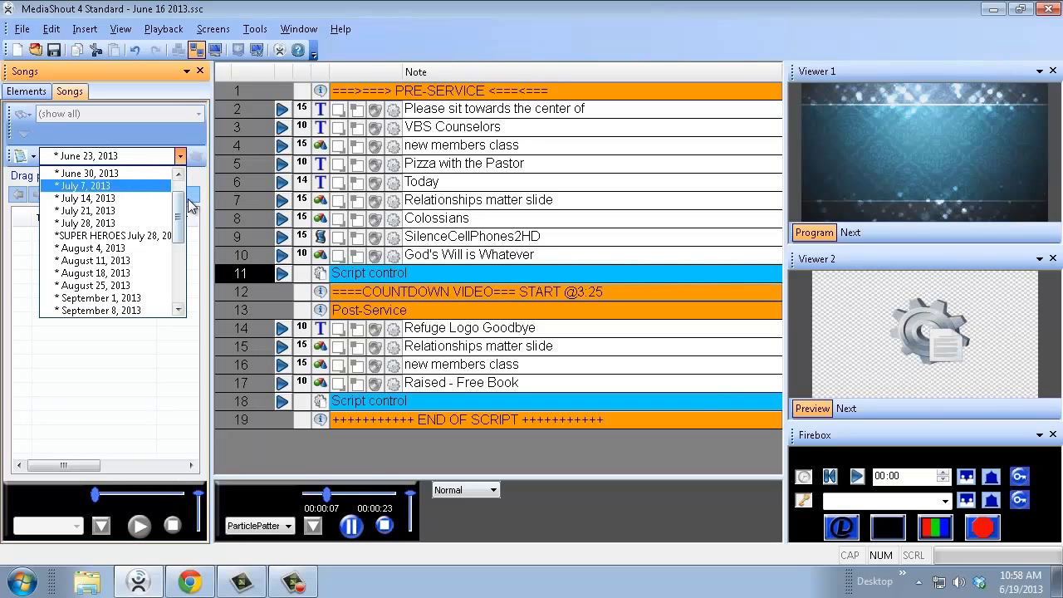
{"action": "scroll", "coordinate": [183, 207], "scroll_direction": "up", "scroll_amount": 1}
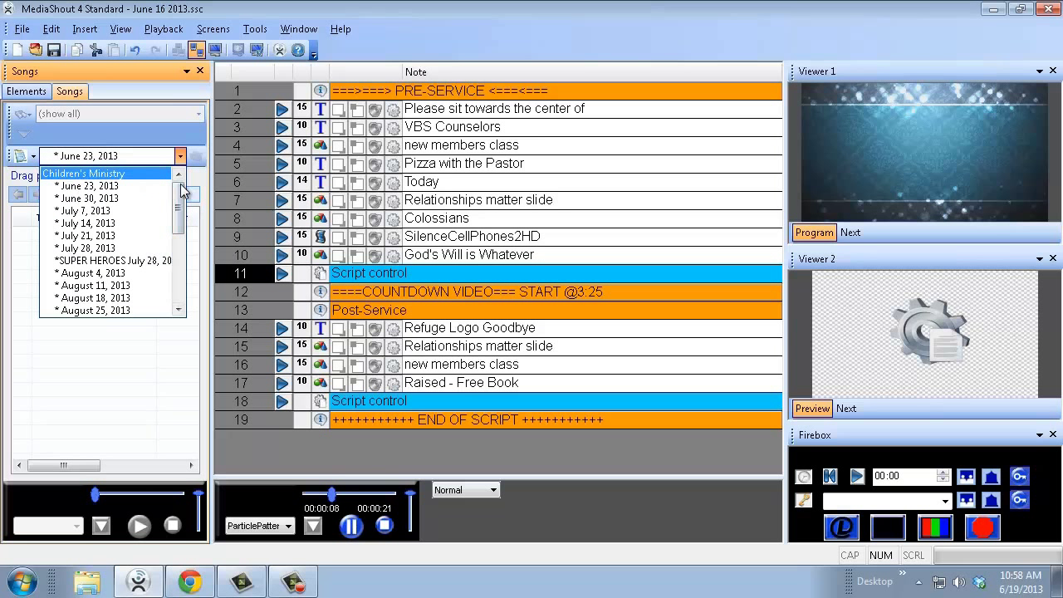
{"action": "left_click_drag", "start_coordinate": [179, 208], "coordinate": [189, 265]}
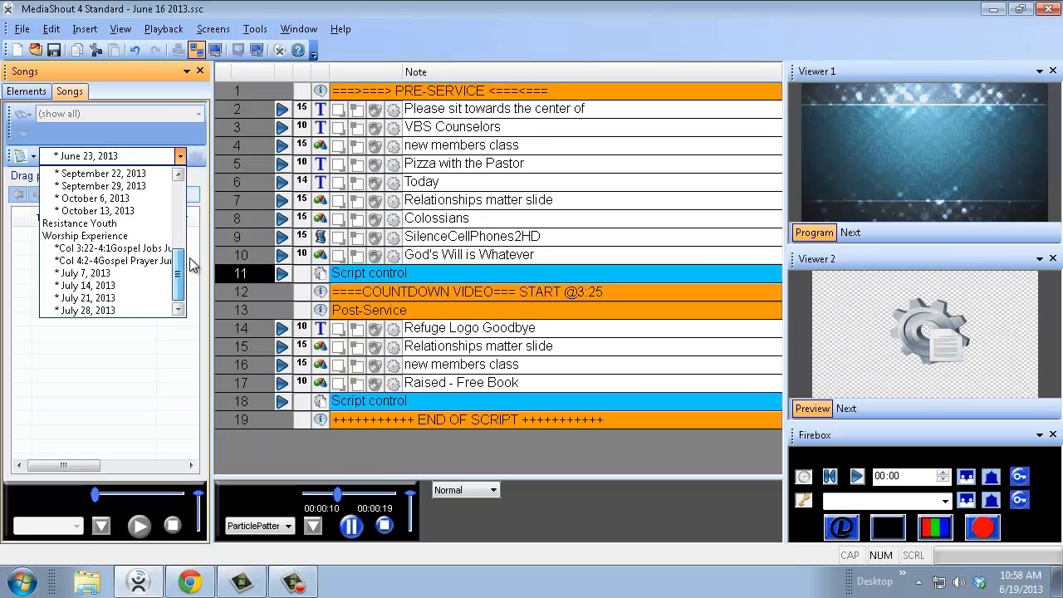
{"action": "left_click", "coordinate": [143, 249]}
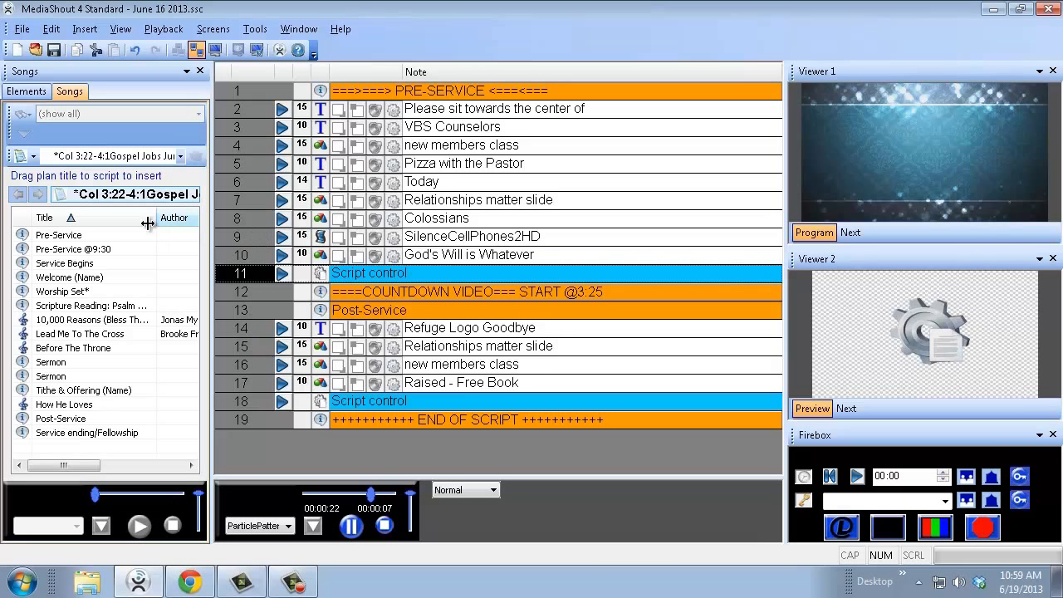
Save the script under the new name "June 23 2013.ssc" in the Current Services folder
{"action": "left_click", "coordinate": [22, 28]}
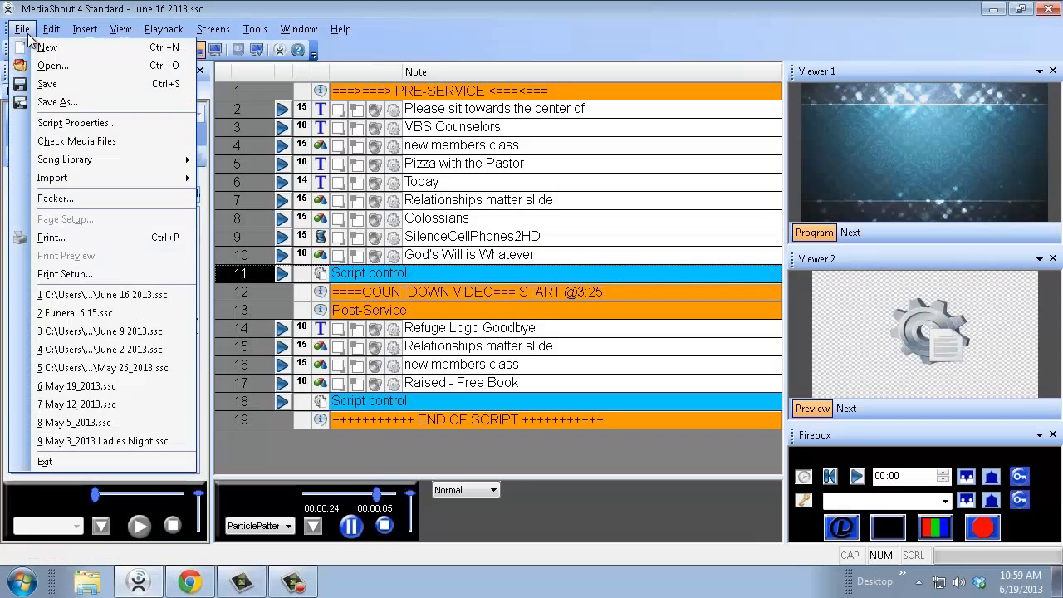
{"action": "left_click", "coordinate": [52, 102]}
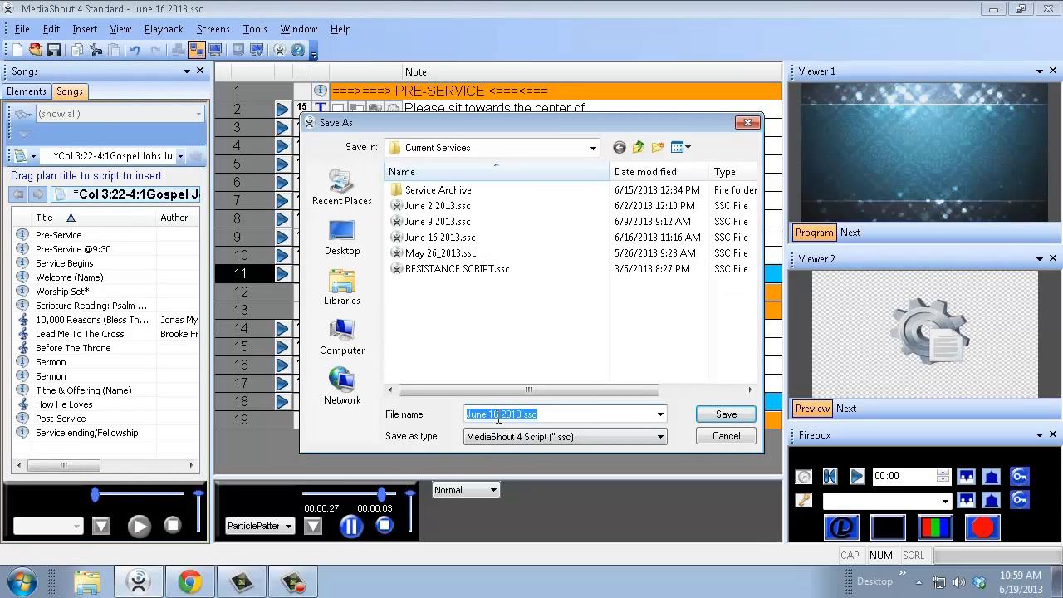
{"action": "left_click", "coordinate": [498, 416]}
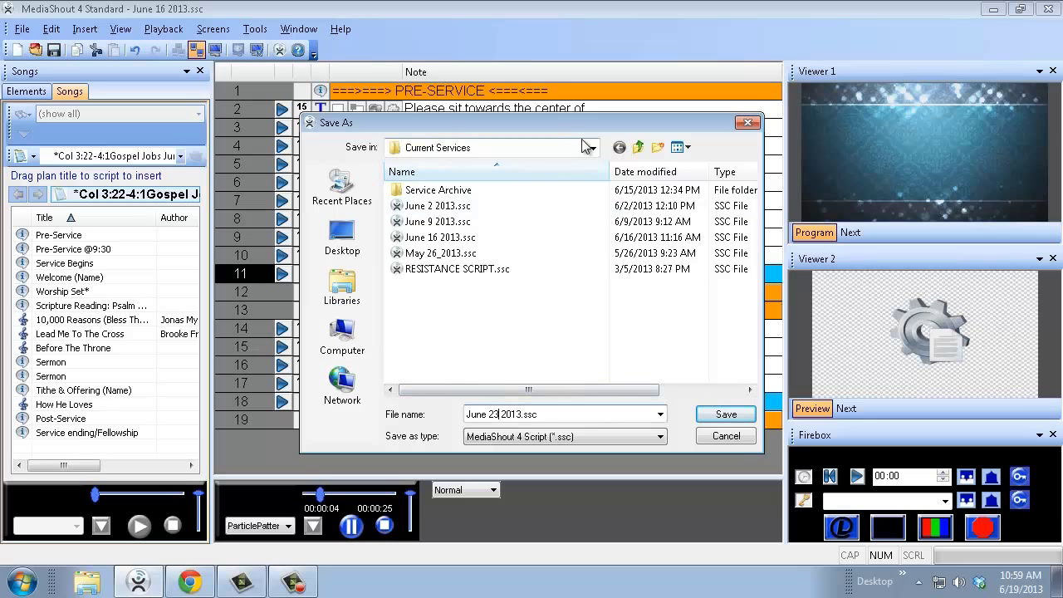
{"action": "left_click", "coordinate": [726, 414]}
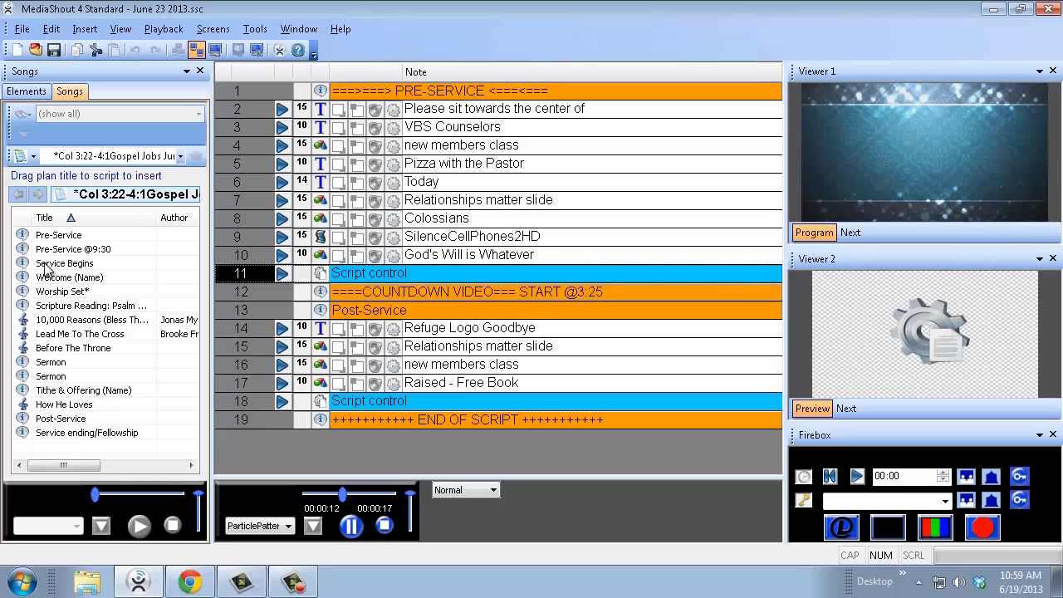
Insert the plan items from Welcome (Name) through How He Loves just before Post-Service, and delete the COUNTDOWN VIDEO comment cue
{"action": "left_click", "coordinate": [96, 405], "text": "shift"}
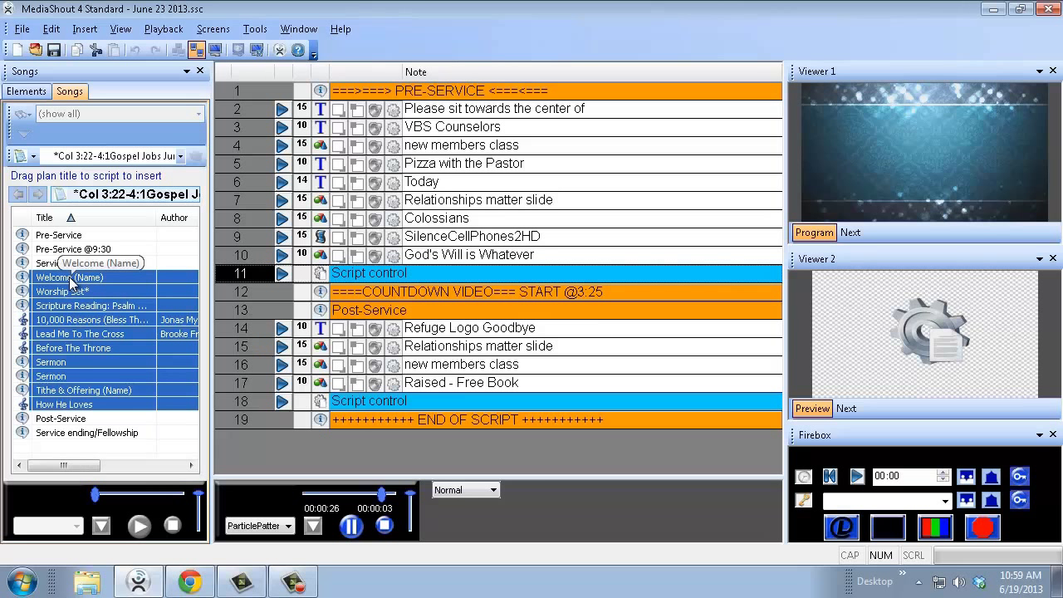
{"action": "left_click_drag", "start_coordinate": [70, 283], "coordinate": [404, 306]}
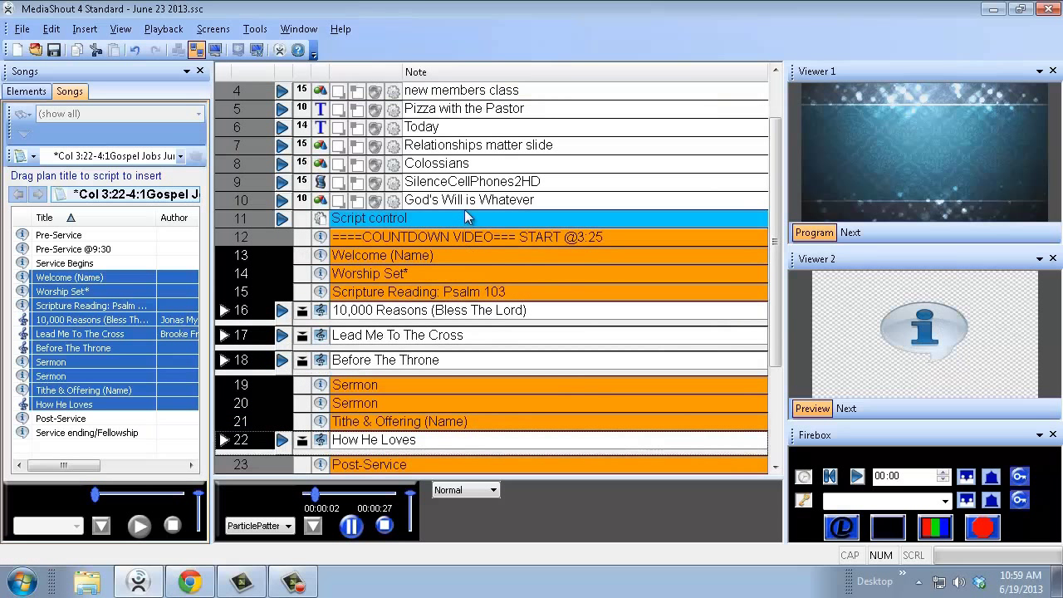
{"action": "left_click", "coordinate": [499, 237]}
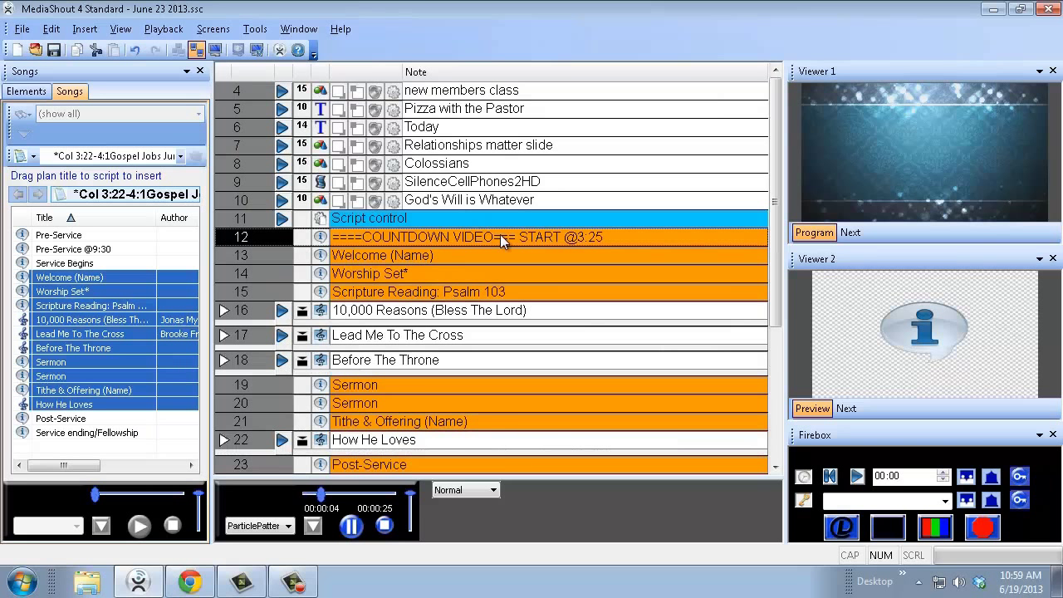
{"action": "key", "text": "Delete"}
Replace the "Name" placeholder in the Welcome comment cue with the speaker's first name
{"action": "left_click", "coordinate": [419, 236]}
{"action": "double_click", "coordinate": [411, 237]}
{"action": "left_click", "coordinate": [410, 237]}
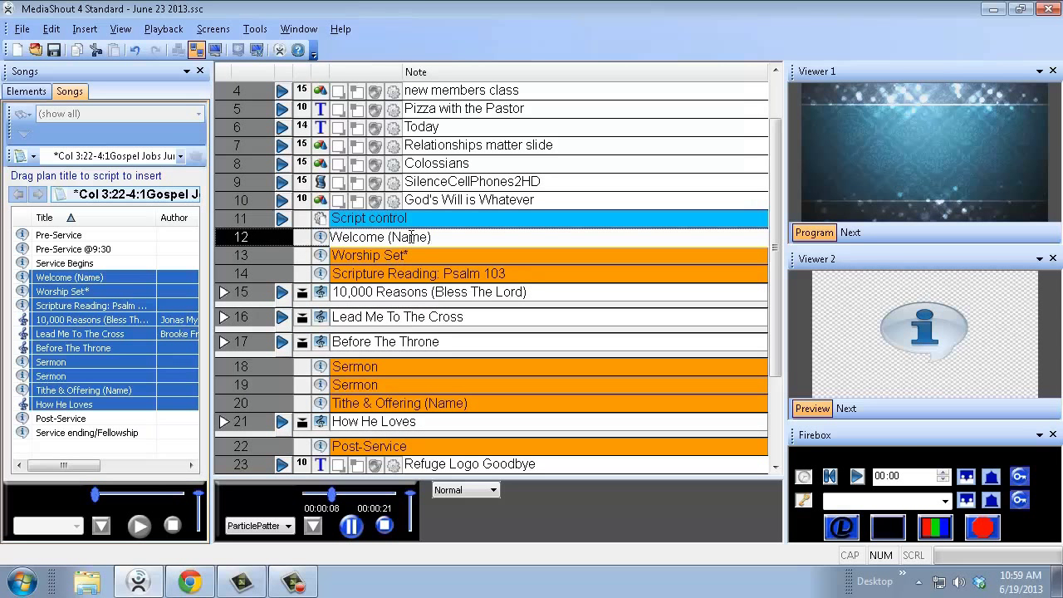
{"action": "left_click_drag", "start_coordinate": [411, 236], "coordinate": [392, 236]}
{"action": "type", "text": "Rob"}
{"action": "key", "text": "Return"}
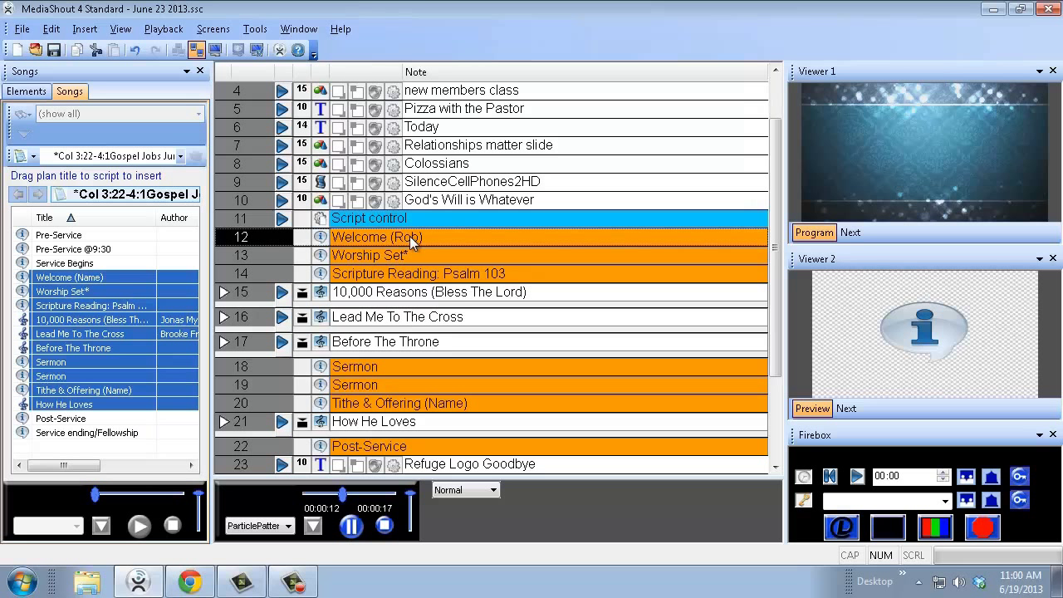
Go through the Welcome, Worship Set* and Scripture Reading: Psalm 103 cues, and play 10,000 Reasons (Bless The Lord) up to Verse 1b
{"action": "left_click", "coordinate": [441, 258]}
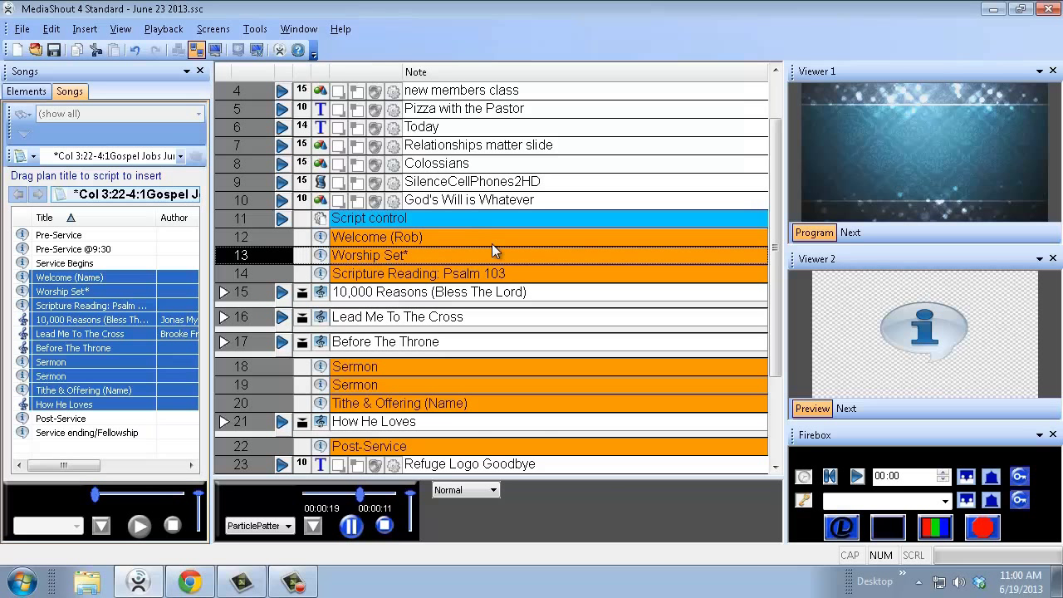
{"action": "scroll", "coordinate": [491, 248], "scroll_direction": "down", "scroll_amount": 1}
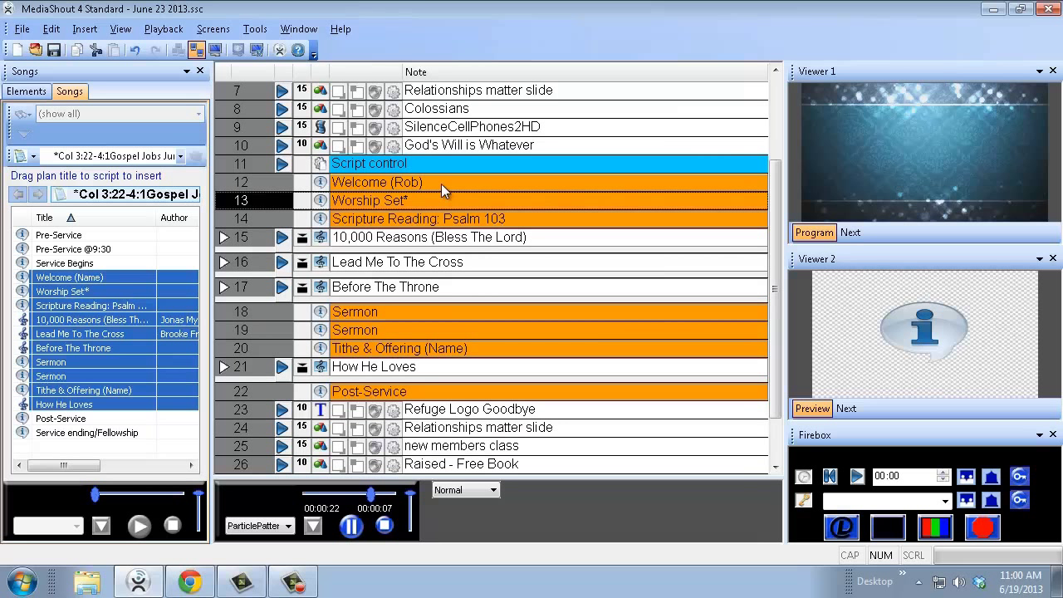
{"action": "left_click", "coordinate": [441, 183]}
{"action": "left_click", "coordinate": [444, 202]}
{"action": "left_click", "coordinate": [520, 219]}
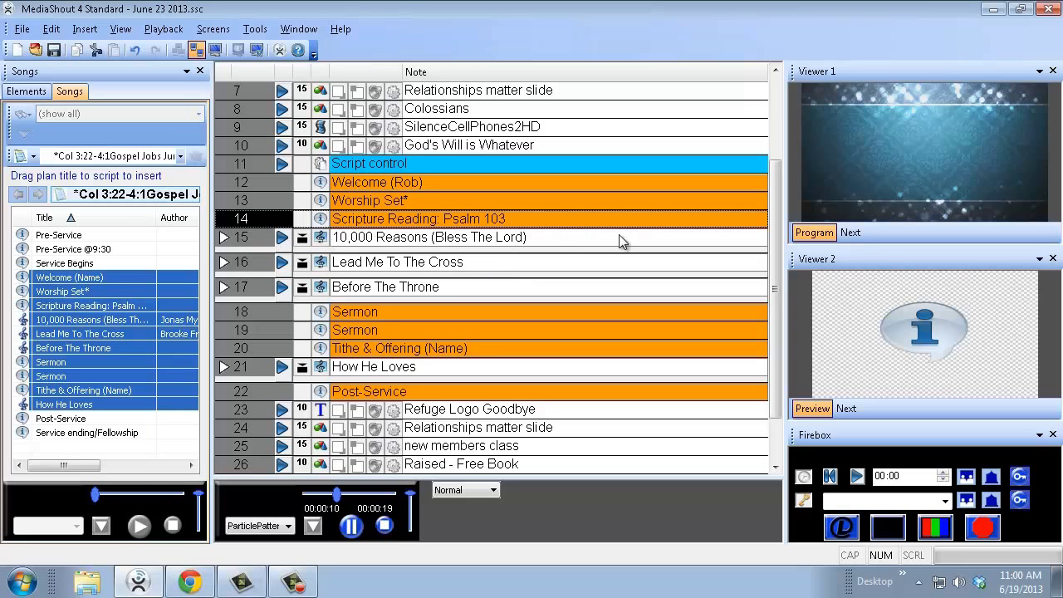
{"action": "left_click", "coordinate": [281, 238]}
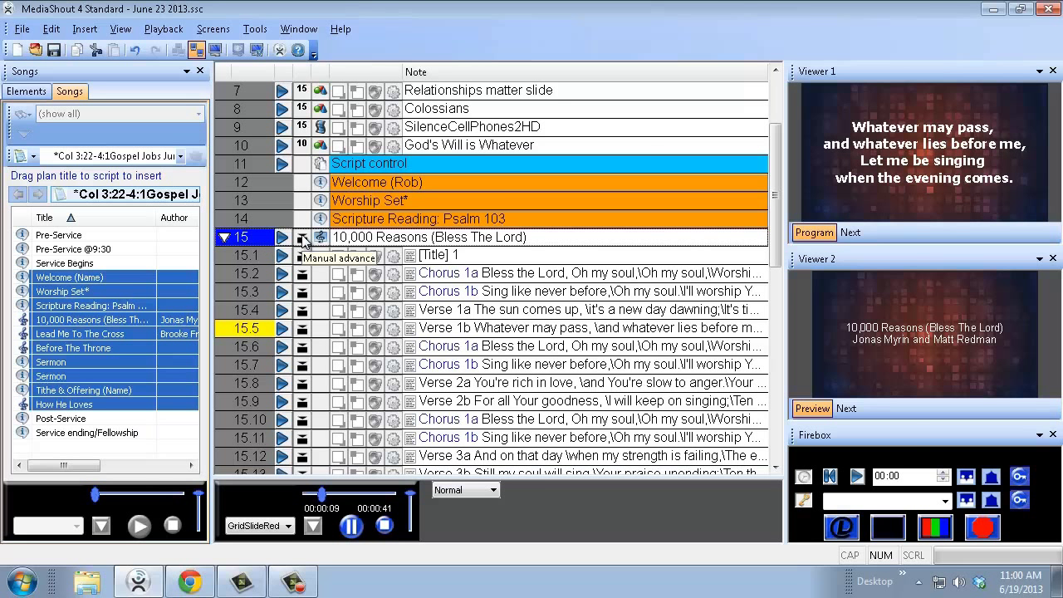
Delete the [Title] 1 stanza from the play order of the 10,000 Reasons (Bless The Lord) cue and apply the change
{"action": "double_click", "coordinate": [303, 240]}
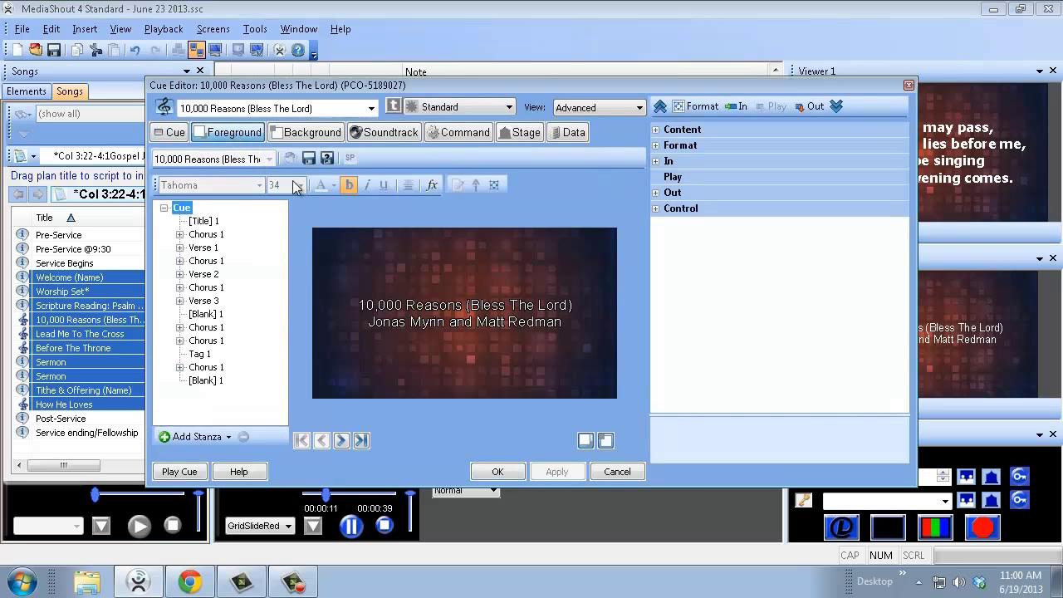
{"action": "left_click", "coordinate": [203, 220]}
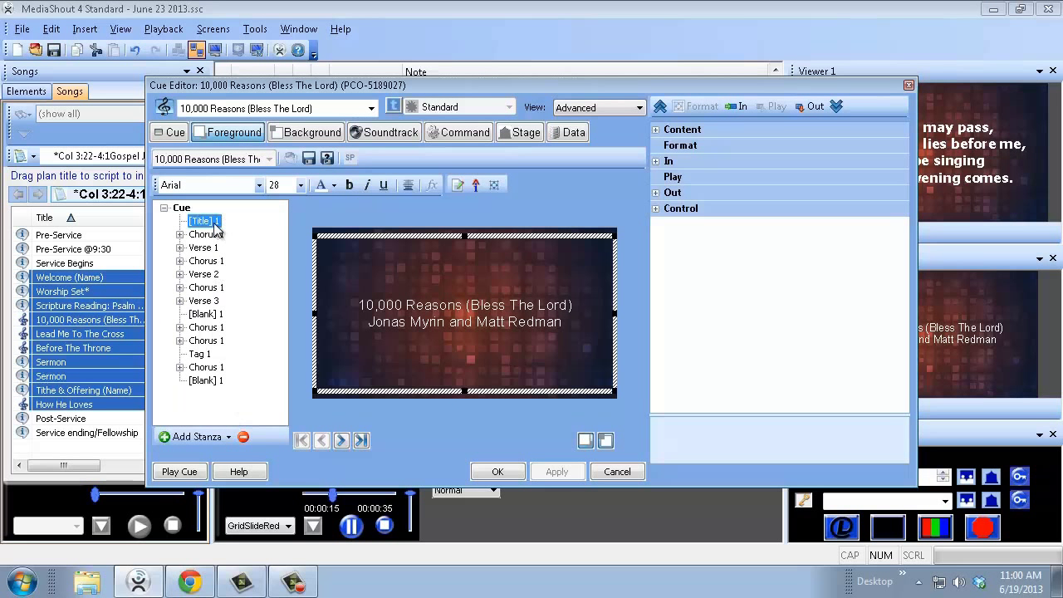
{"action": "left_click", "coordinate": [242, 436]}
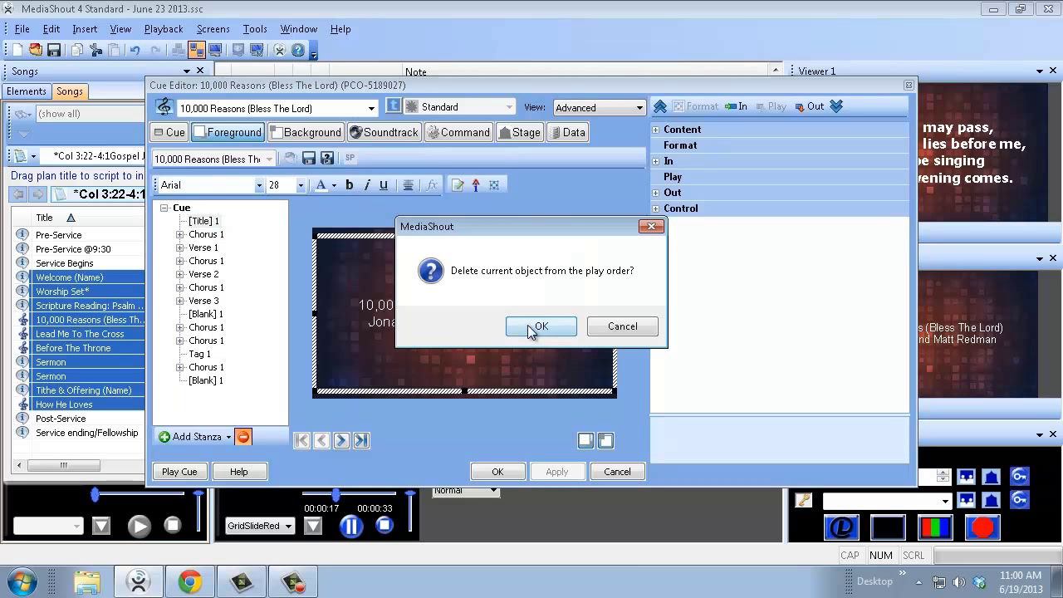
{"action": "left_click", "coordinate": [537, 326]}
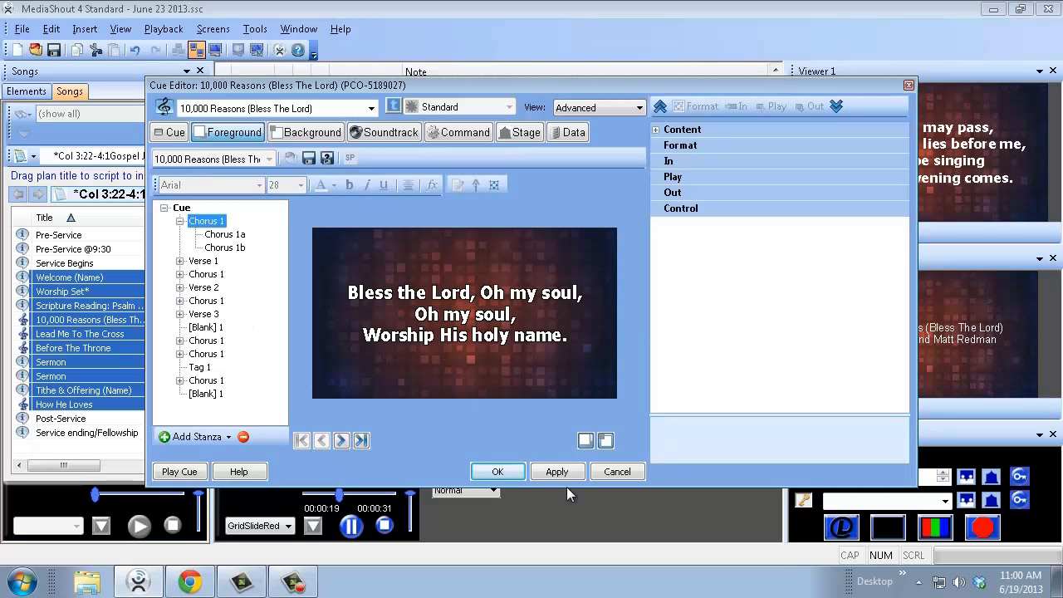
{"action": "left_click", "coordinate": [498, 472]}
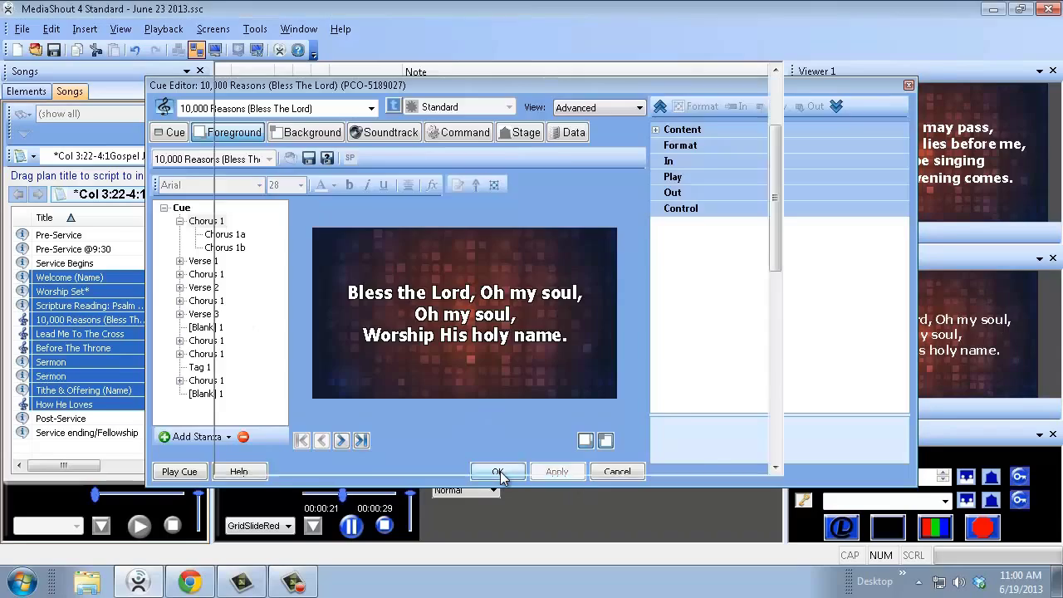
Play the Lead Me To The Cross cue and advance through every stanza to its final [Blank] 1
{"action": "scroll", "coordinate": [322, 282], "scroll_direction": "down", "scroll_amount": 7}
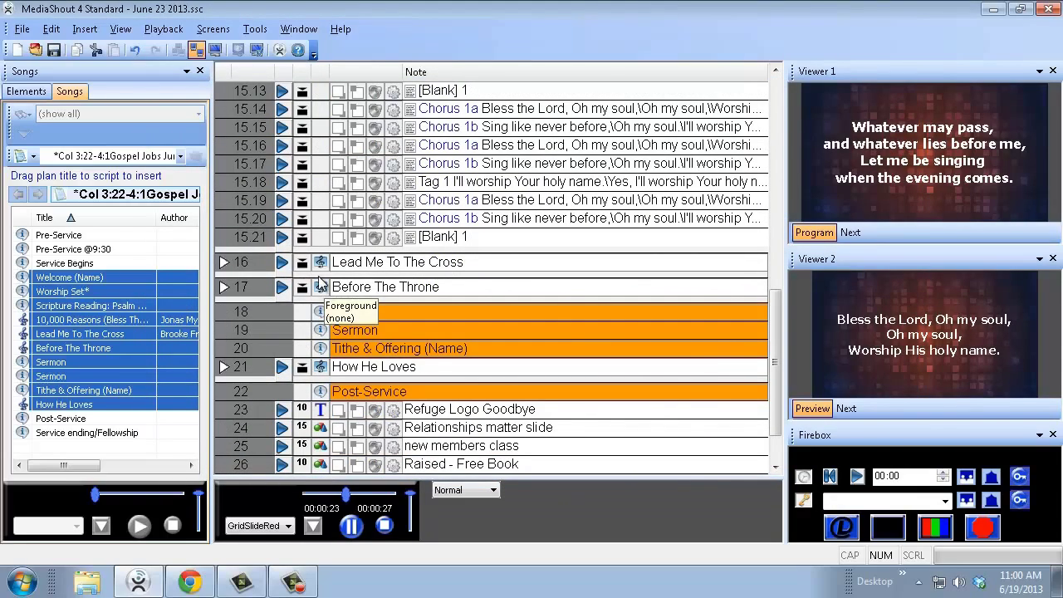
{"action": "left_click", "coordinate": [281, 261]}
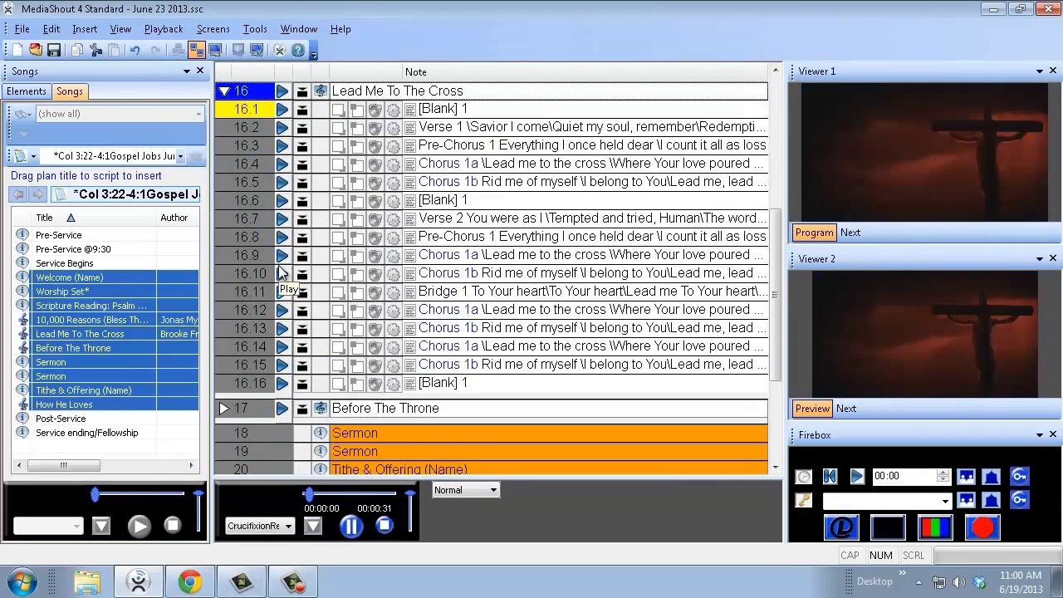
{"action": "key", "text": "space"}
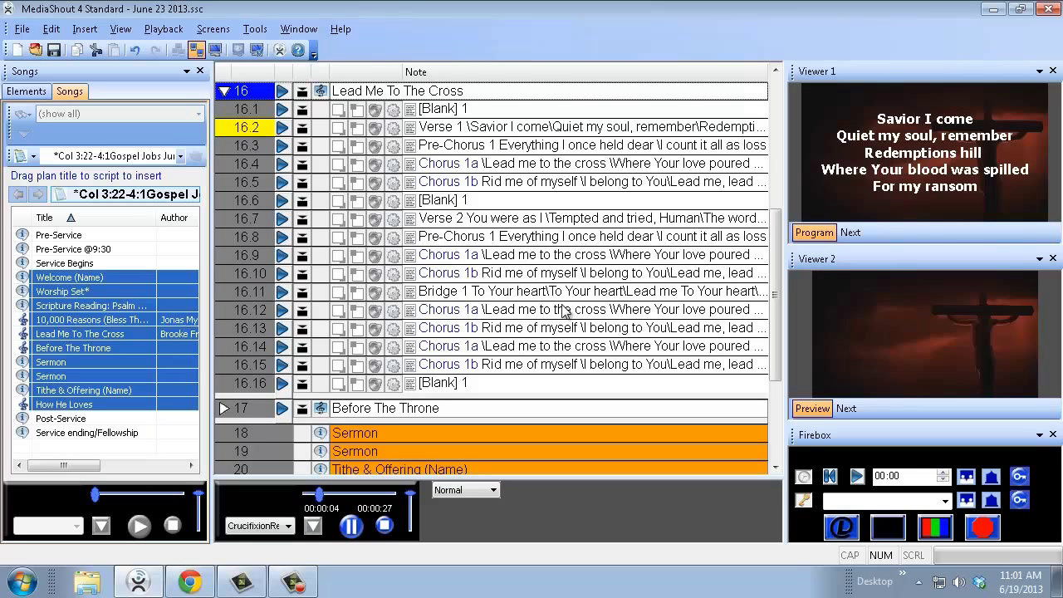
{"action": "key", "text": "space"}
{"action": "key", "text": "space"}
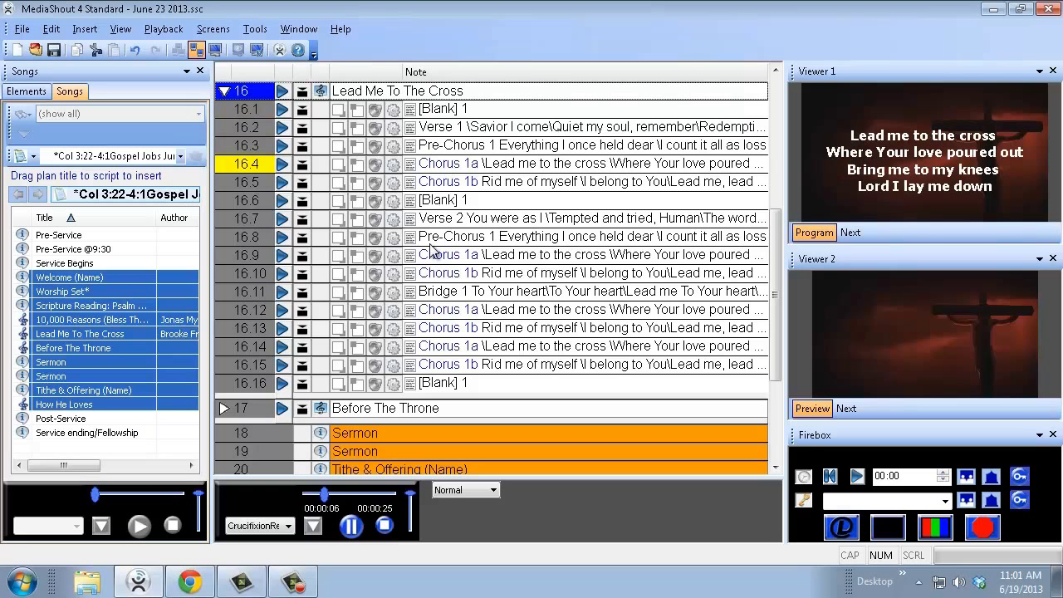
{"action": "key", "text": "space"}
{"action": "key", "text": "space"}
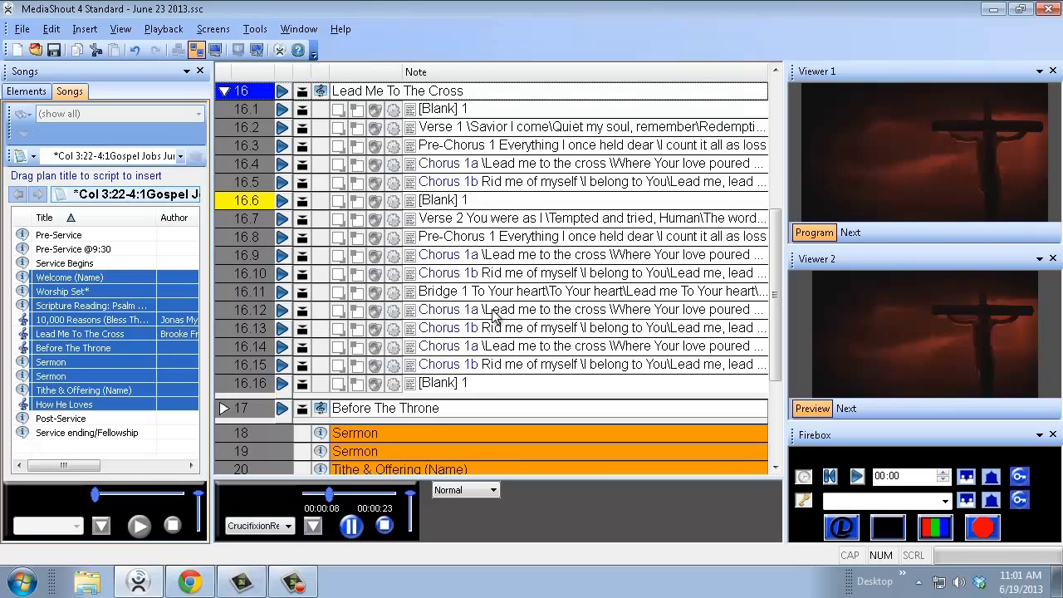
{"action": "key", "text": "space"}
{"action": "key", "text": "space"}
{"action": "key", "text": "space"}
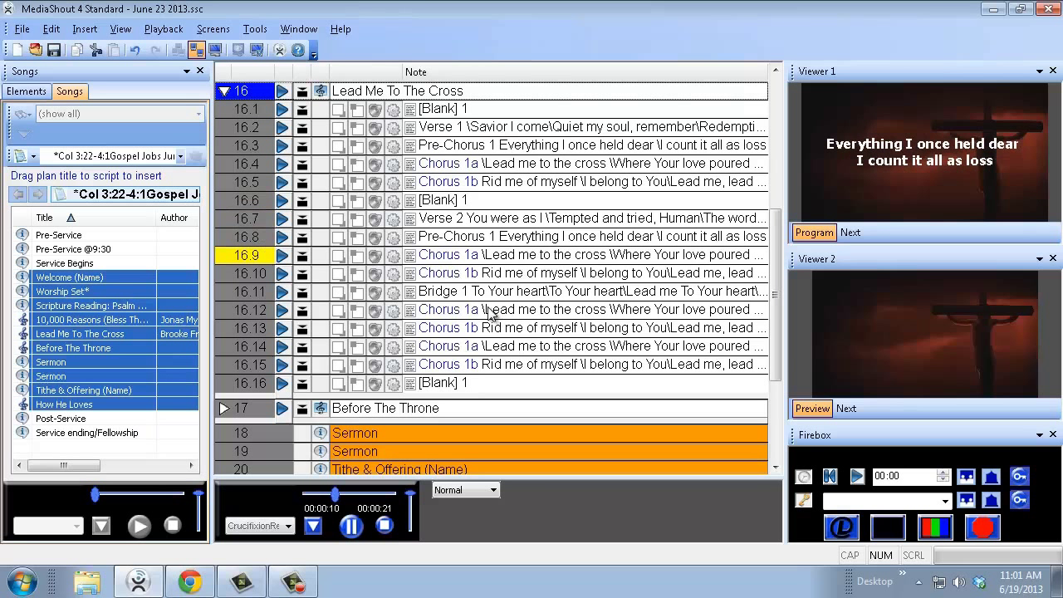
{"action": "key", "text": "space"}
{"action": "key", "text": "space"}
{"action": "key", "text": "space"}
{"action": "key", "text": "space"}
{"action": "key", "text": "space"}
{"action": "key", "text": "space"}
{"action": "key", "text": "space"}
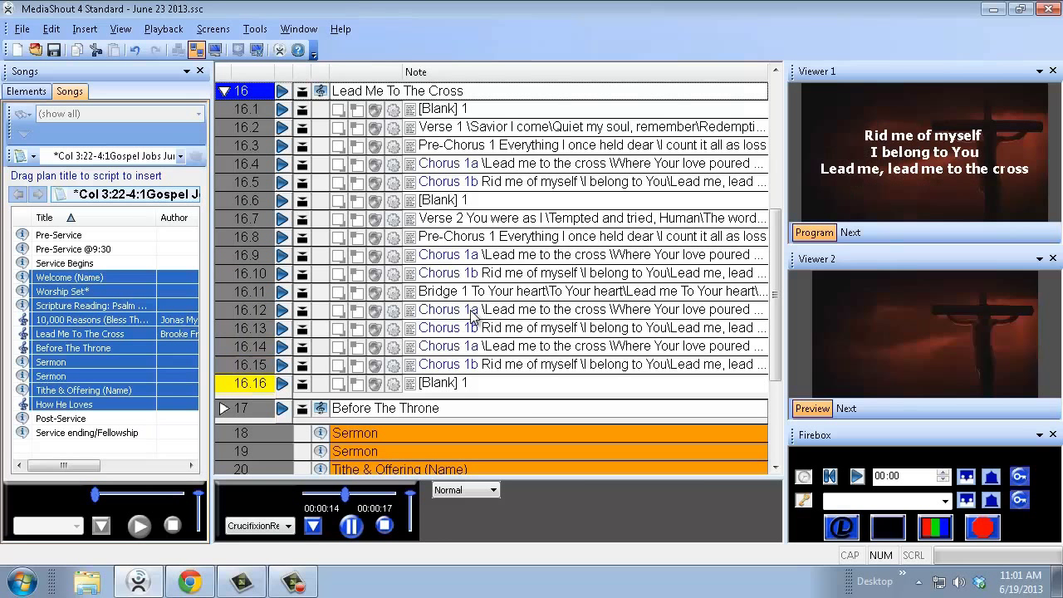
Play the Before The Throne cue and advance through its lyrics from Verse 1a to Chorus 3b
{"action": "key", "text": "space"}
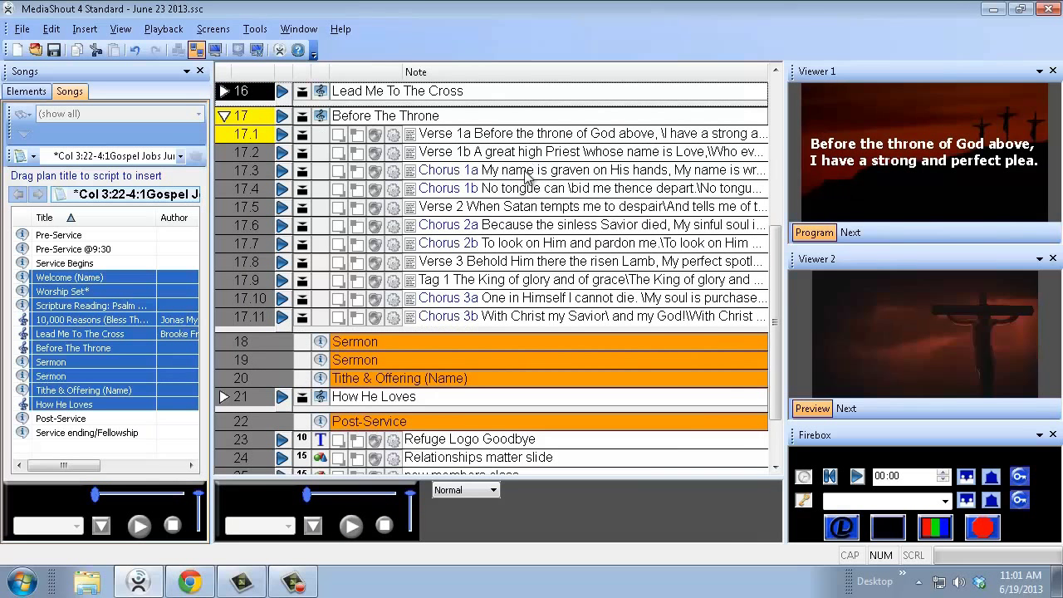
{"action": "key", "text": "space"}
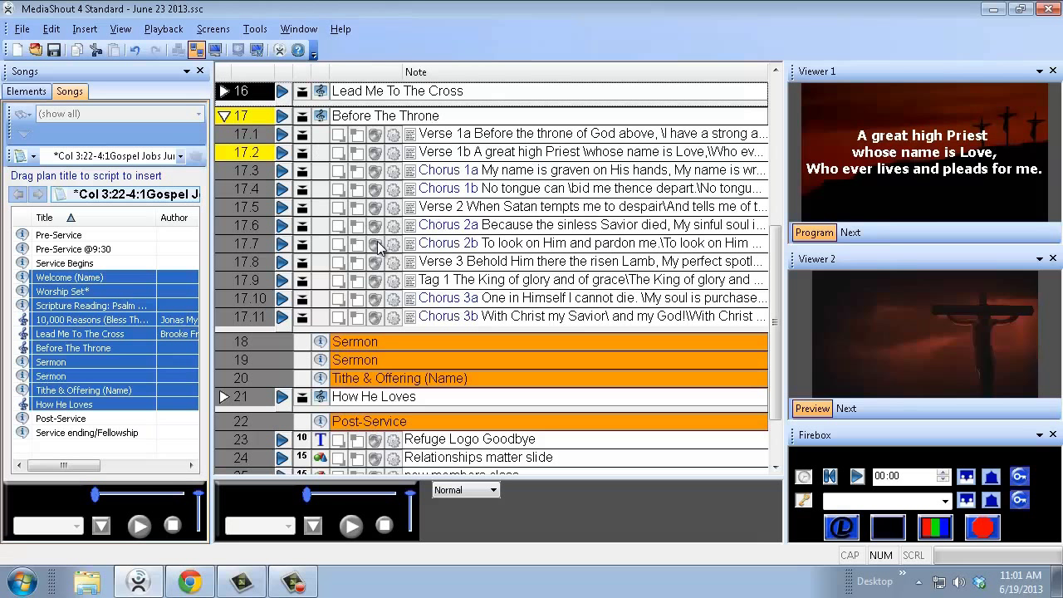
{"action": "key", "text": "space"}
{"action": "key", "text": "space"}
{"action": "key", "text": "space"}
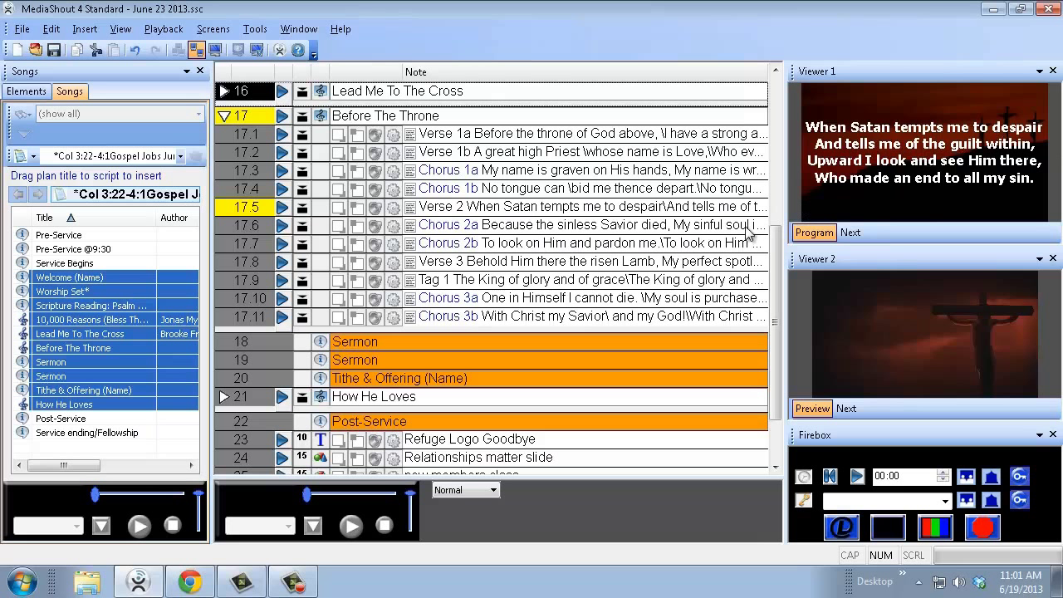
{"action": "key", "text": "space"}
{"action": "key", "text": "space"}
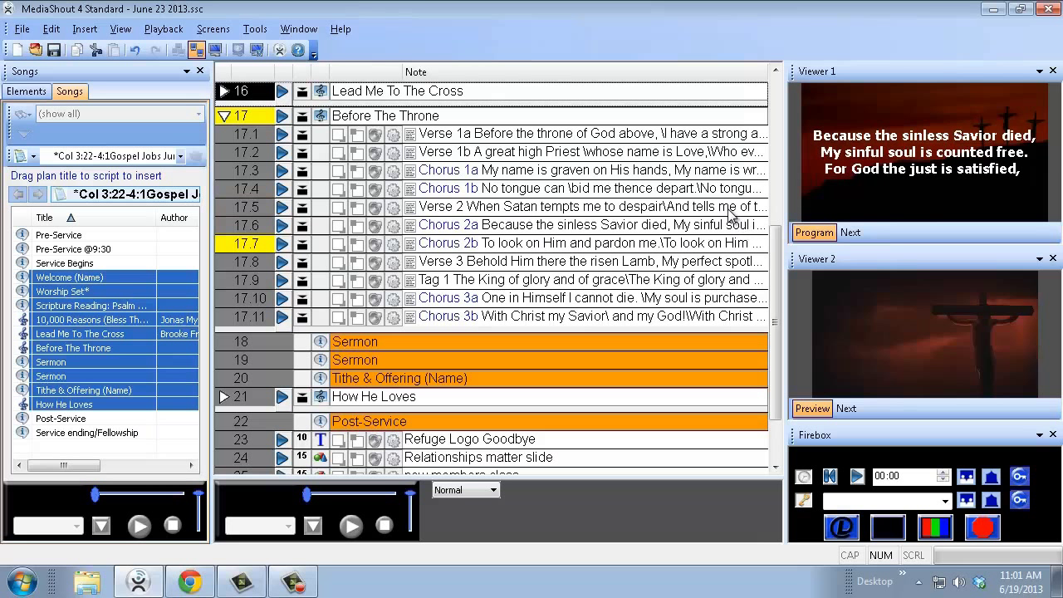
{"action": "key", "text": "space"}
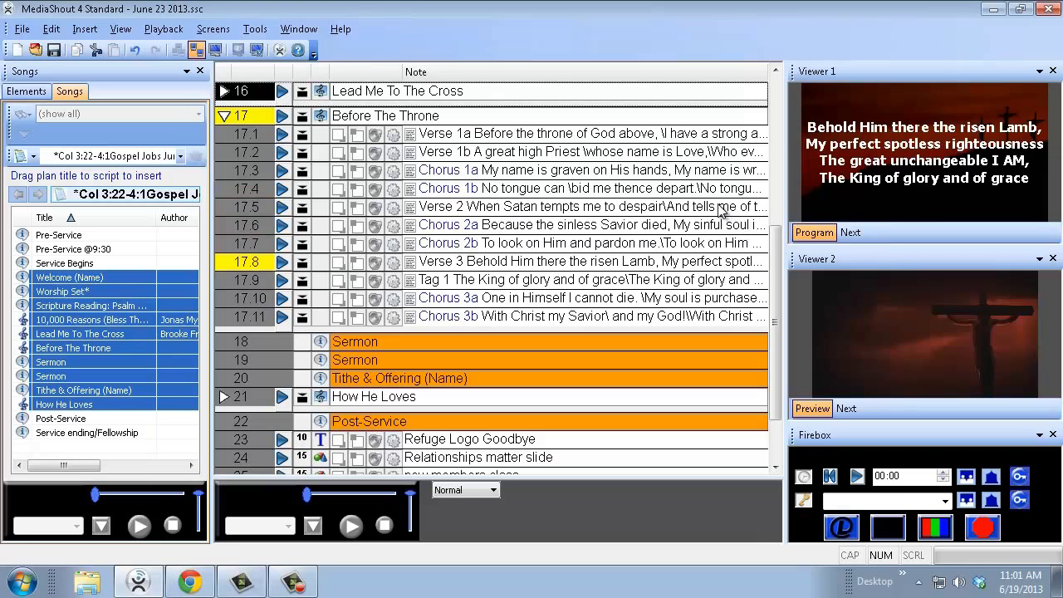
{"action": "key", "text": "space"}
{"action": "key", "text": "space"}
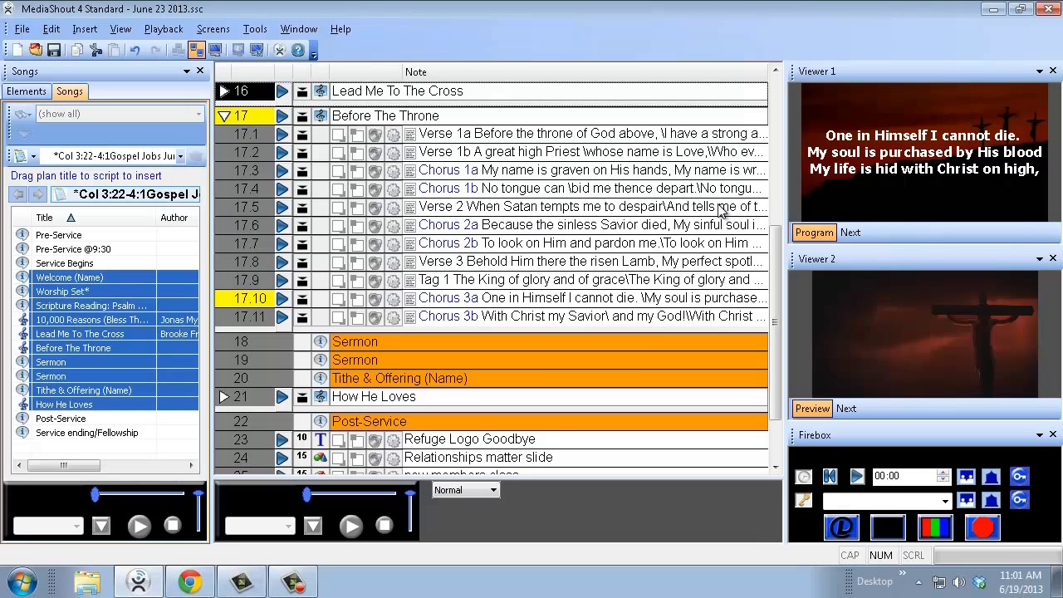
{"action": "key", "text": "space"}
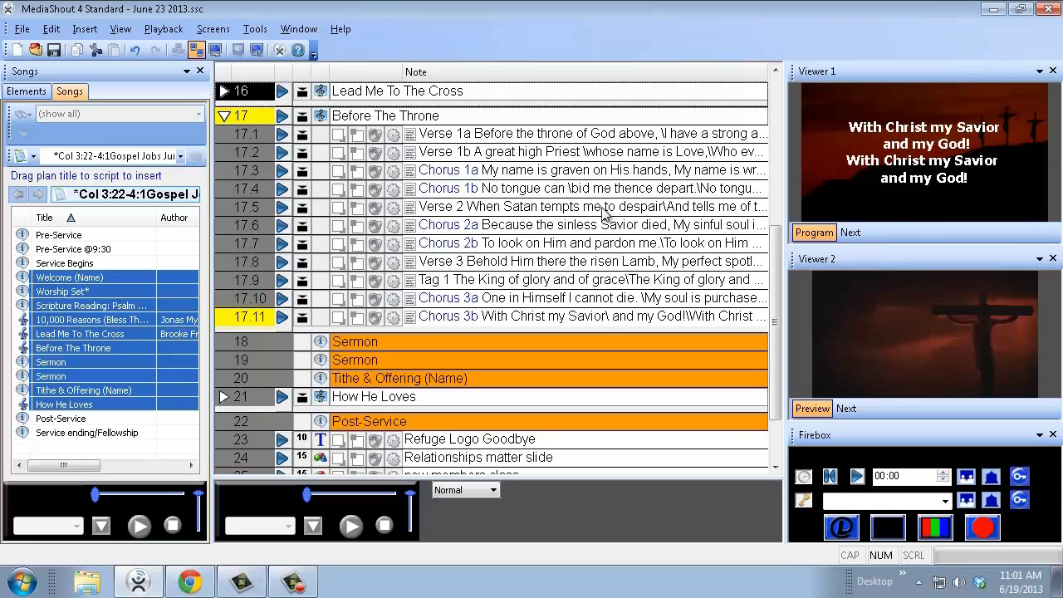
Play the How He Loves cue and advance past its stanzas to the Refuge Logo Goodbye cue
{"action": "key", "text": "space"}
{"action": "key", "text": "space"}
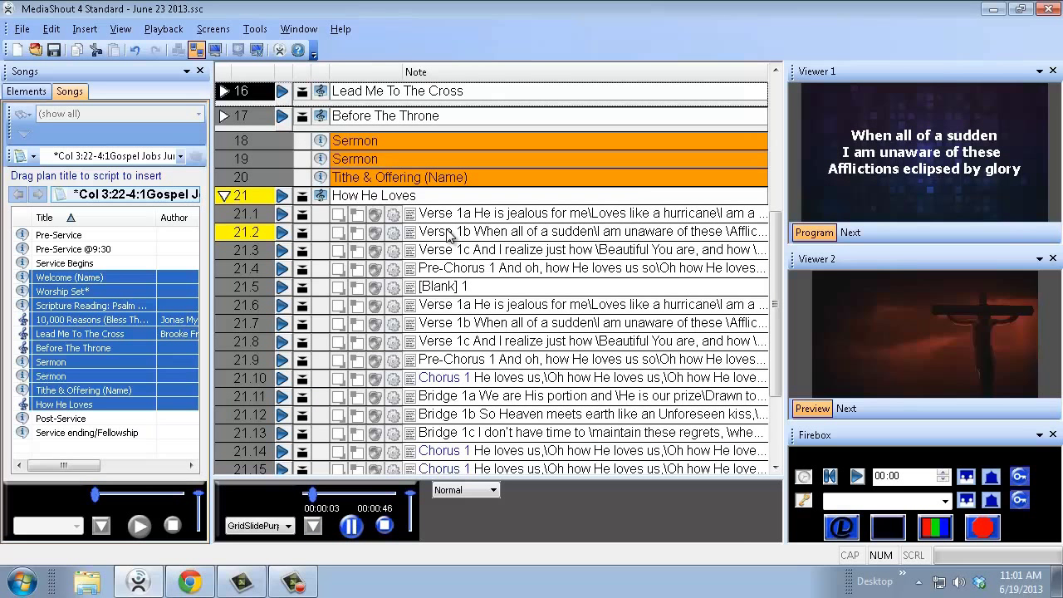
{"action": "left_click", "coordinate": [445, 249]}
{"action": "left_click", "coordinate": [440, 267]}
{"action": "left_click", "coordinate": [437, 286]}
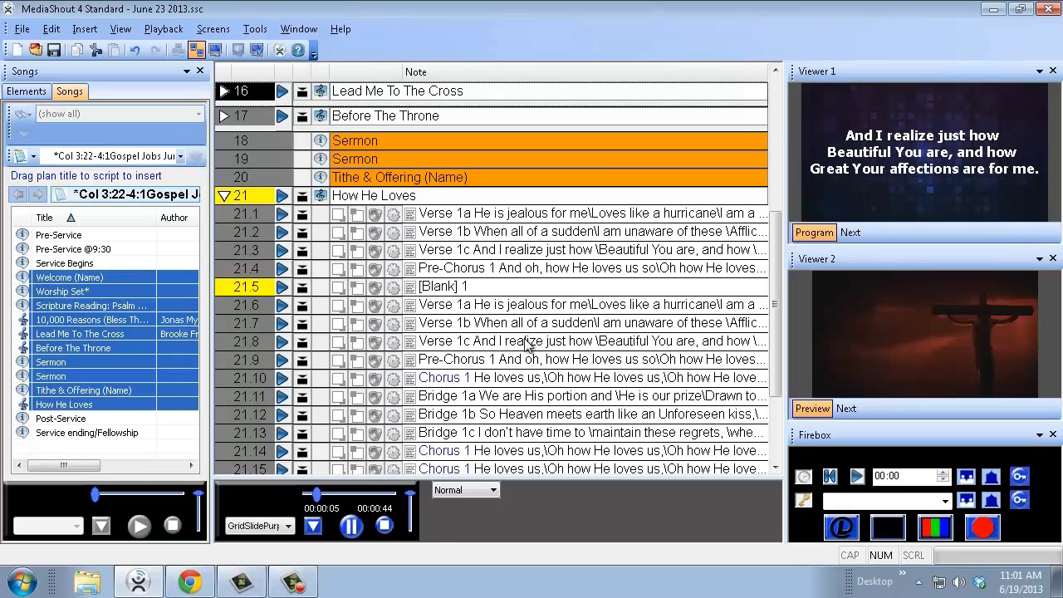
{"action": "left_click", "coordinate": [434, 304]}
{"action": "left_click", "coordinate": [430, 322]}
{"action": "left_click", "coordinate": [425, 340]}
{"action": "key", "text": "space"}
{"action": "key", "text": "space"}
{"action": "key", "text": "space"}
{"action": "key", "text": "space"}
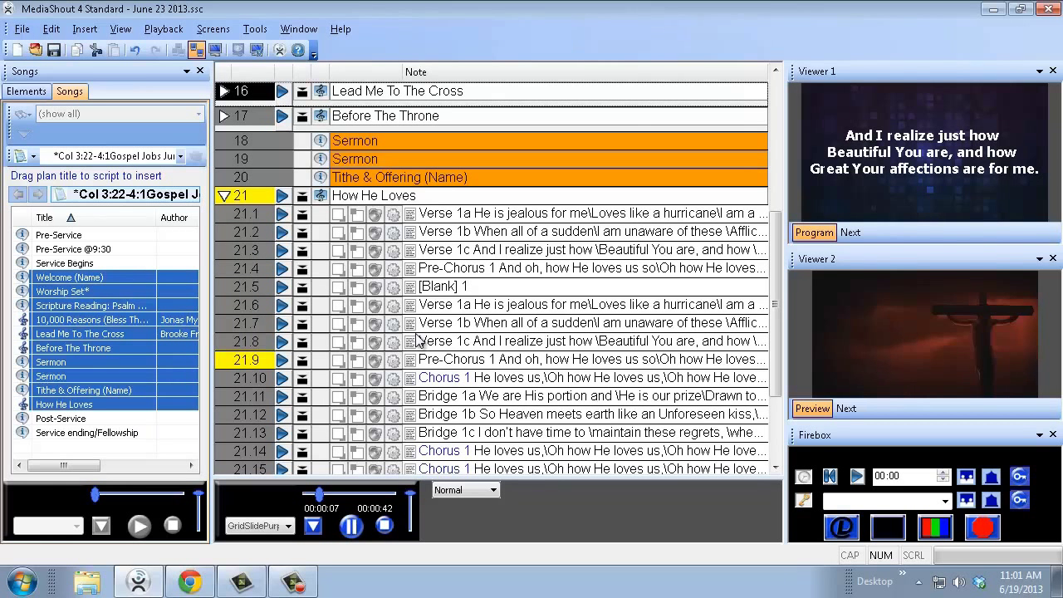
{"action": "key", "text": "space"}
{"action": "key", "text": "space"}
{"action": "key", "text": "space"}
{"action": "key", "text": "space"}
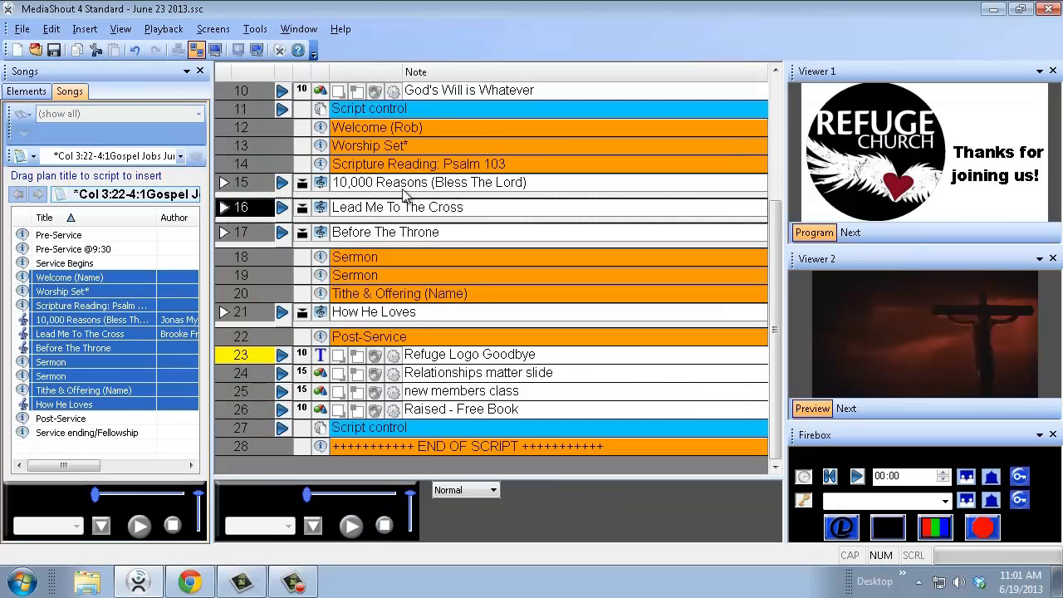
Delete the duplicate Sermon comment cue between Before The Throne and Tithe & Offering (Name)
{"action": "left_click", "coordinate": [374, 255]}
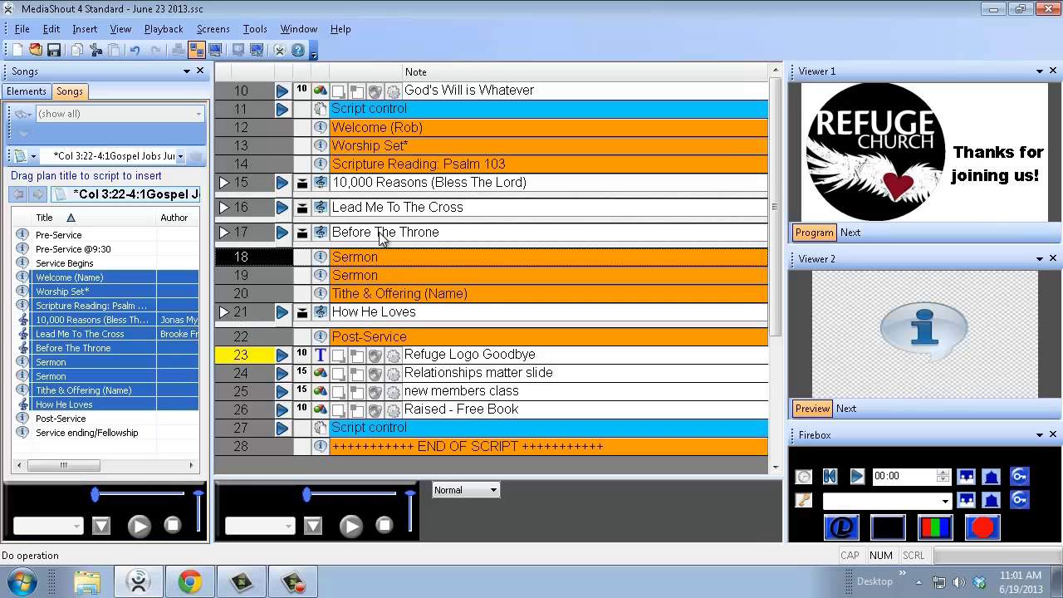
{"action": "key", "text": "Delete"}
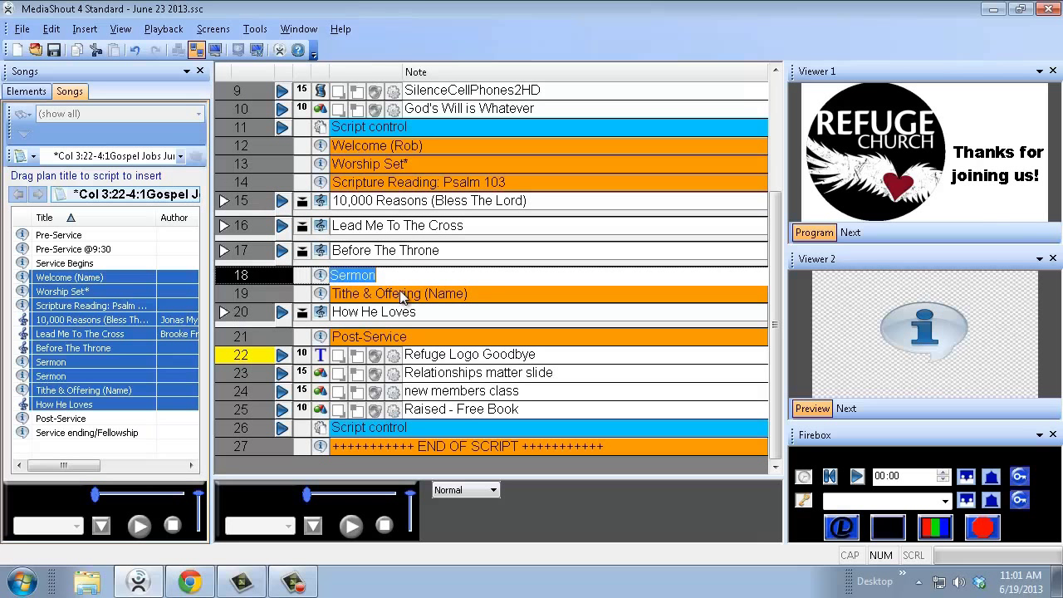
{"action": "left_click", "coordinate": [409, 297]}
{"action": "left_click", "coordinate": [405, 279]}
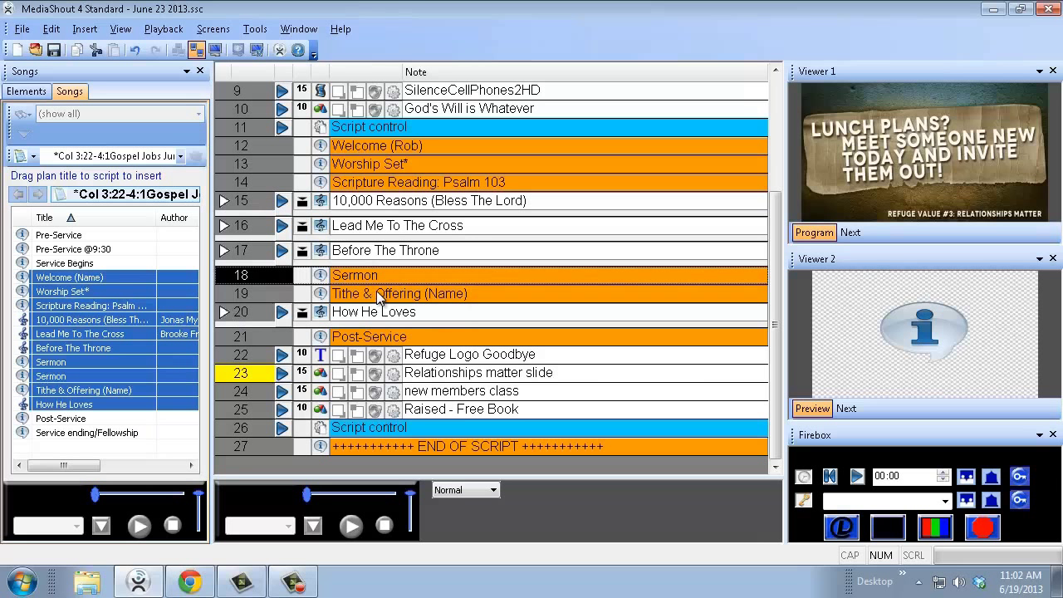
Go through the Tithe & Offering (Name) and How He Loves cues, and play the Post-Service loop starting at Refuge Logo Goodbye
{"action": "left_click", "coordinate": [379, 295]}
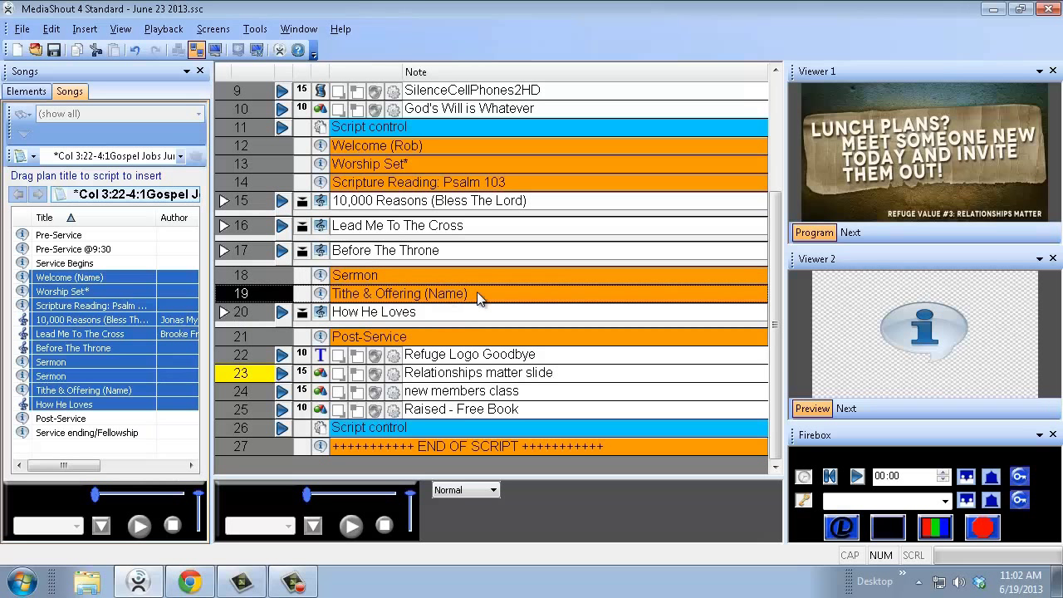
{"action": "left_click", "coordinate": [394, 315]}
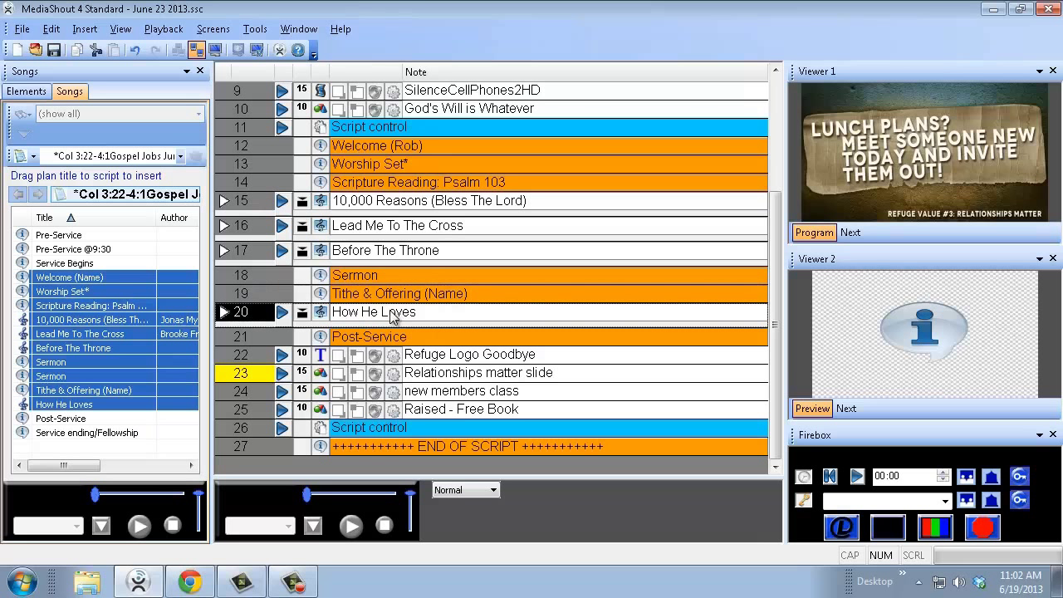
{"action": "left_click", "coordinate": [282, 356]}
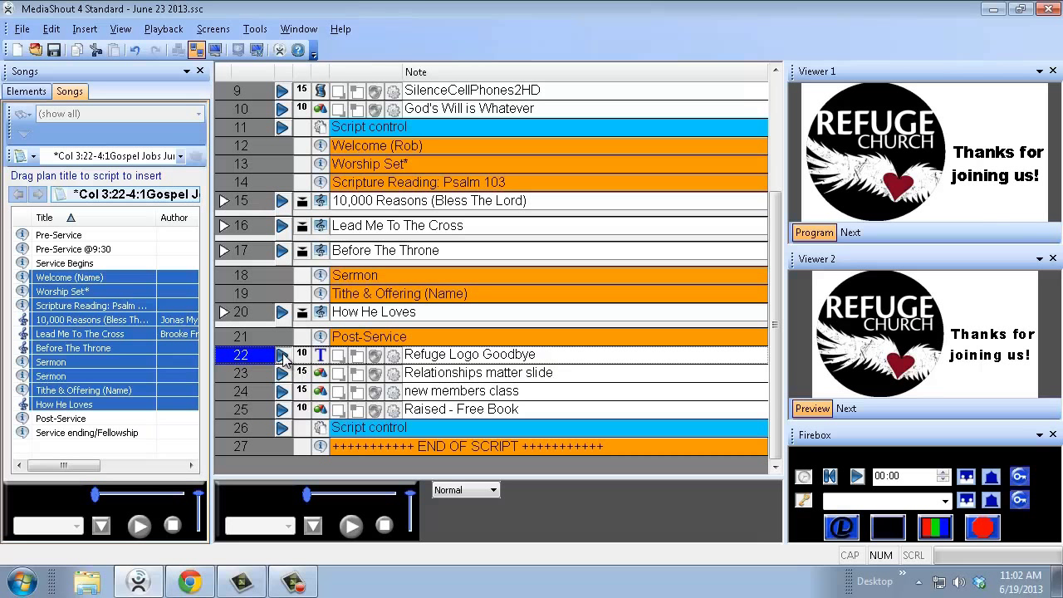
{"action": "key", "text": "space"}
{"action": "key", "text": "space"}
{"action": "key", "text": "space"}
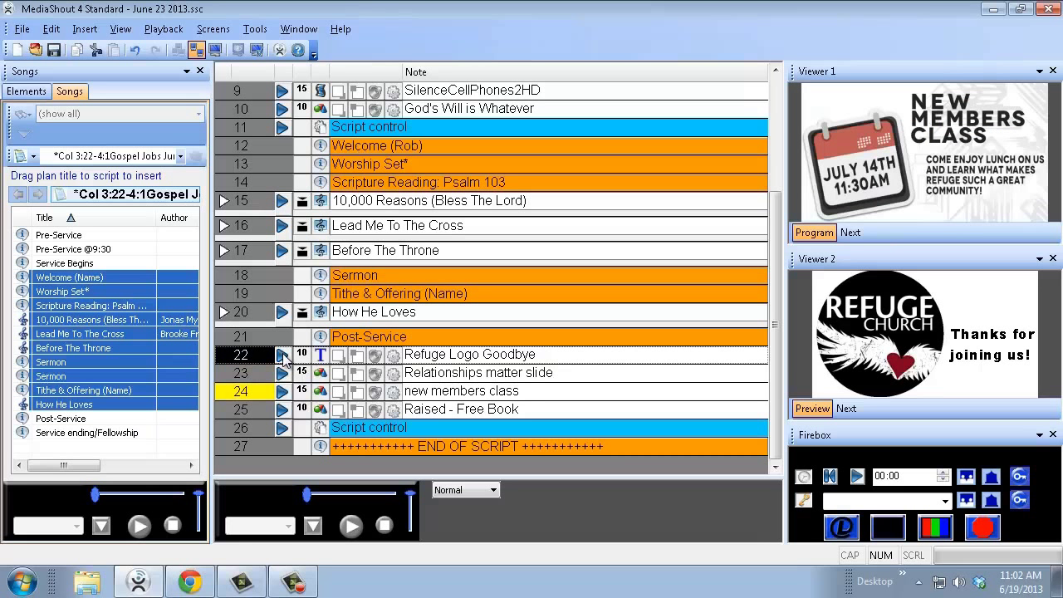
{"action": "scroll", "coordinate": [461, 378], "scroll_direction": "up", "scroll_amount": 2}
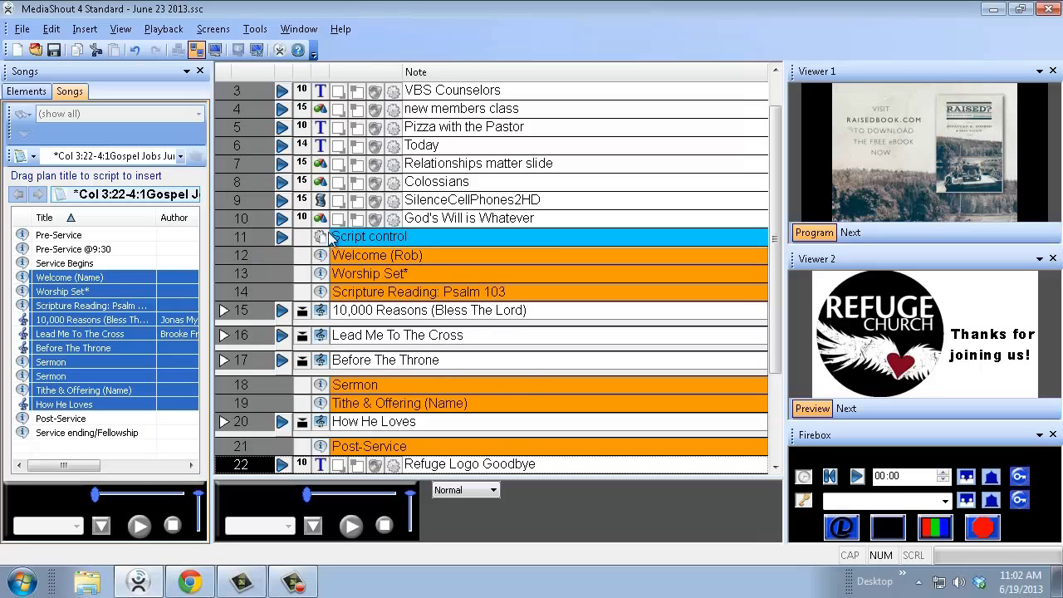
{"action": "key", "text": "space"}
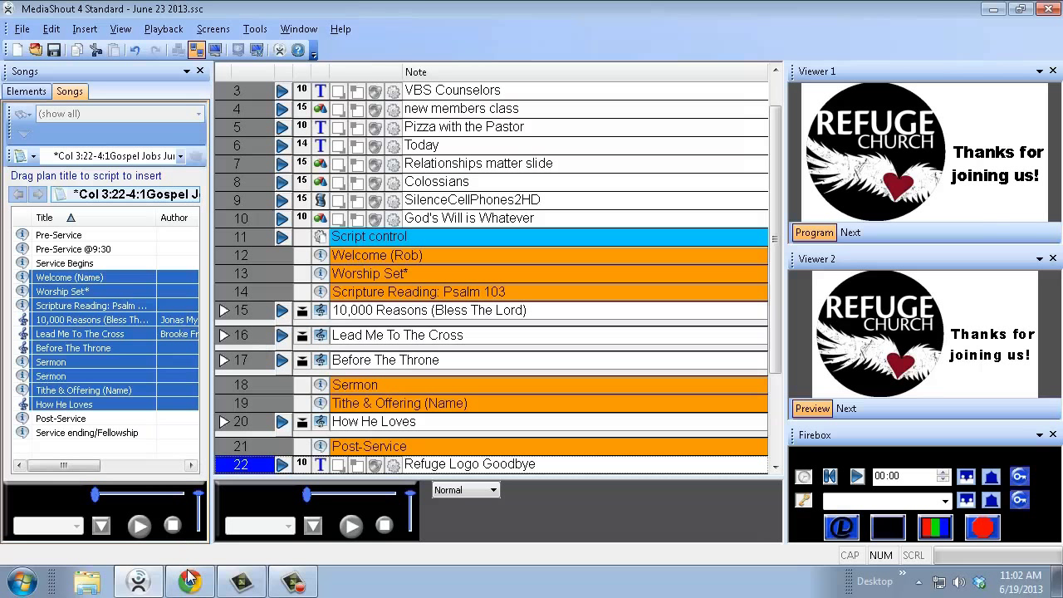
Switch to Google Chrome and open a new tab
{"action": "mouse_move", "coordinate": [191, 583]}
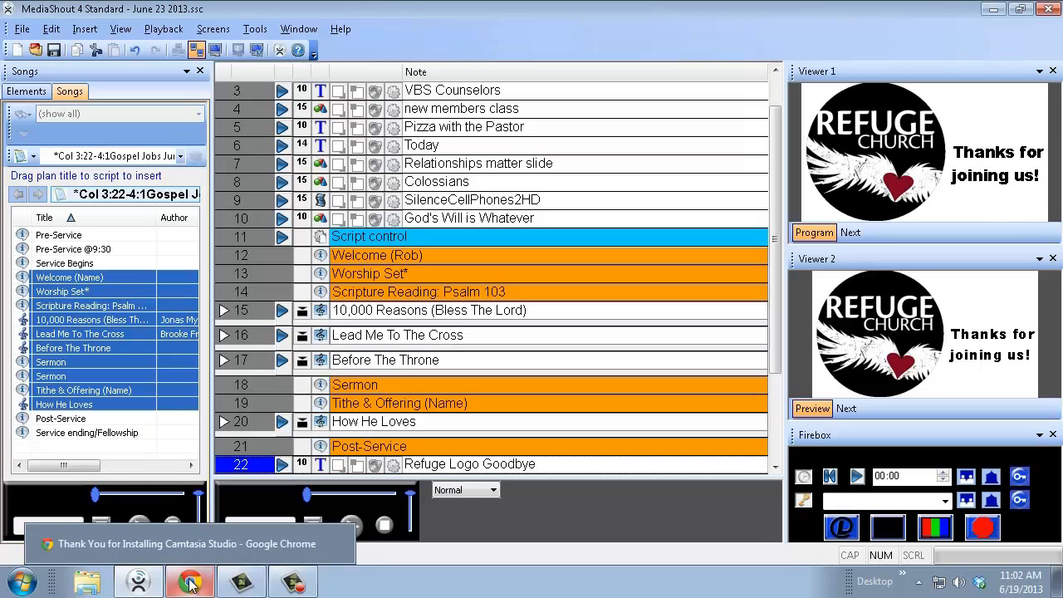
{"action": "left_click", "coordinate": [191, 583]}
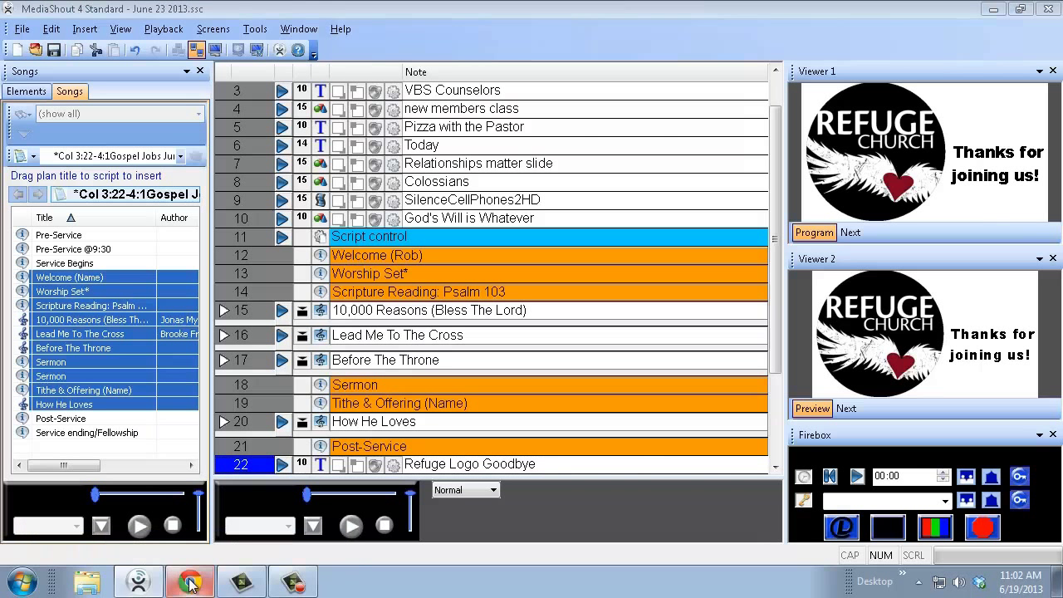
{"action": "left_click", "coordinate": [336, 13]}
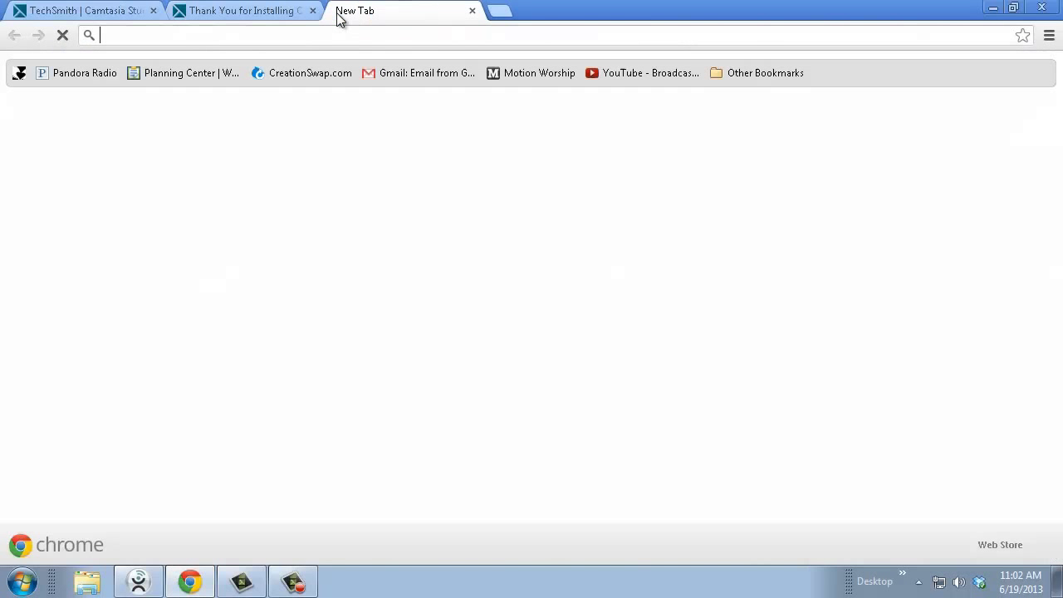
Open the June 23, 2013 Worship Experience plan in Planning Center Online
{"action": "left_click", "coordinate": [186, 78]}
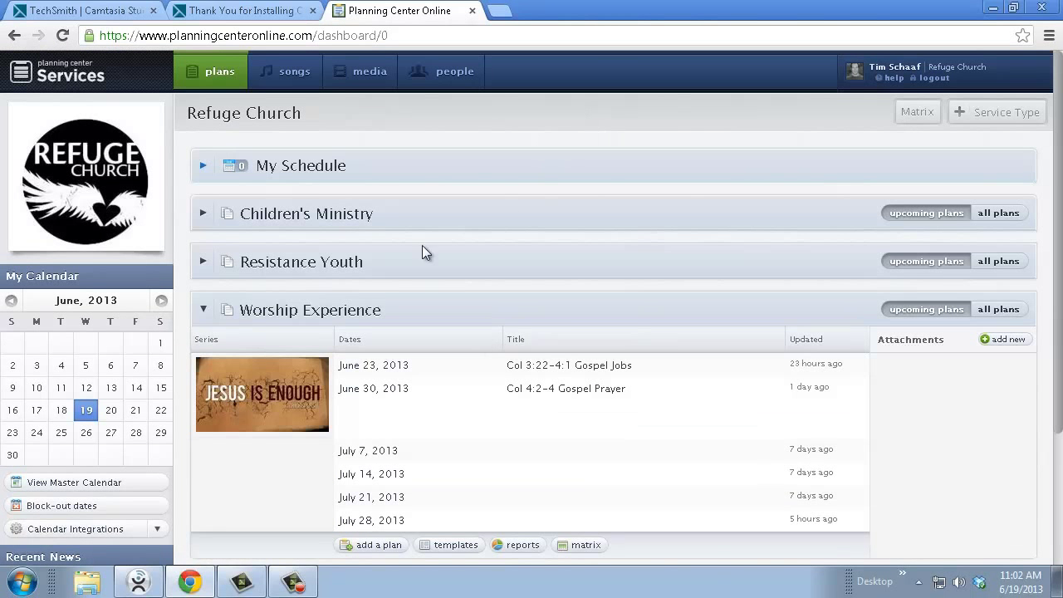
{"action": "left_click", "coordinate": [372, 364]}
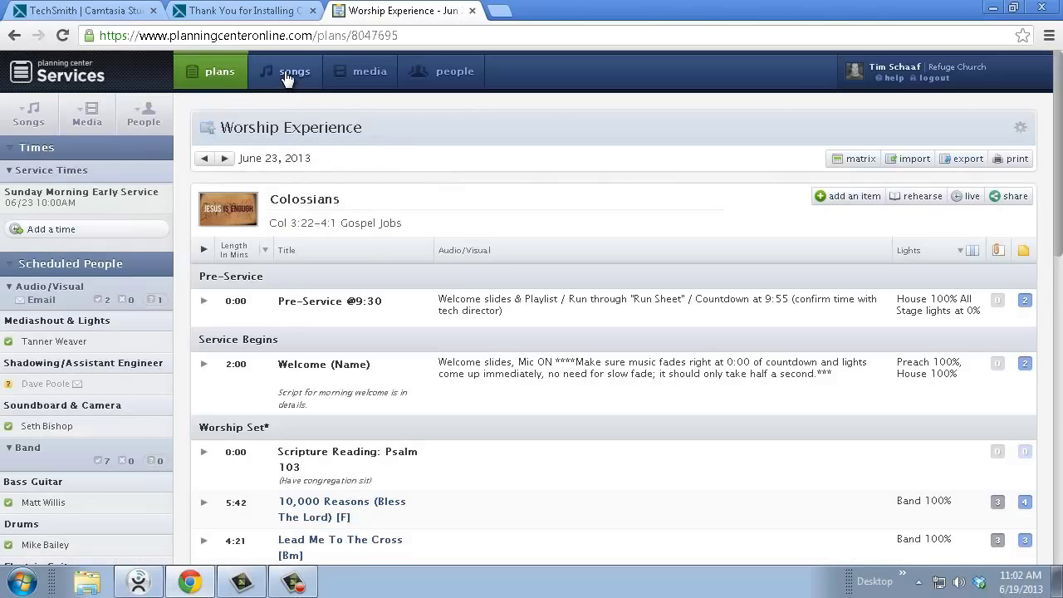
Add the song Oh You Bring (Hillsong United) in the key of G to the end of the plan
{"action": "scroll", "coordinate": [526, 292], "scroll_direction": "down", "scroll_amount": 7}
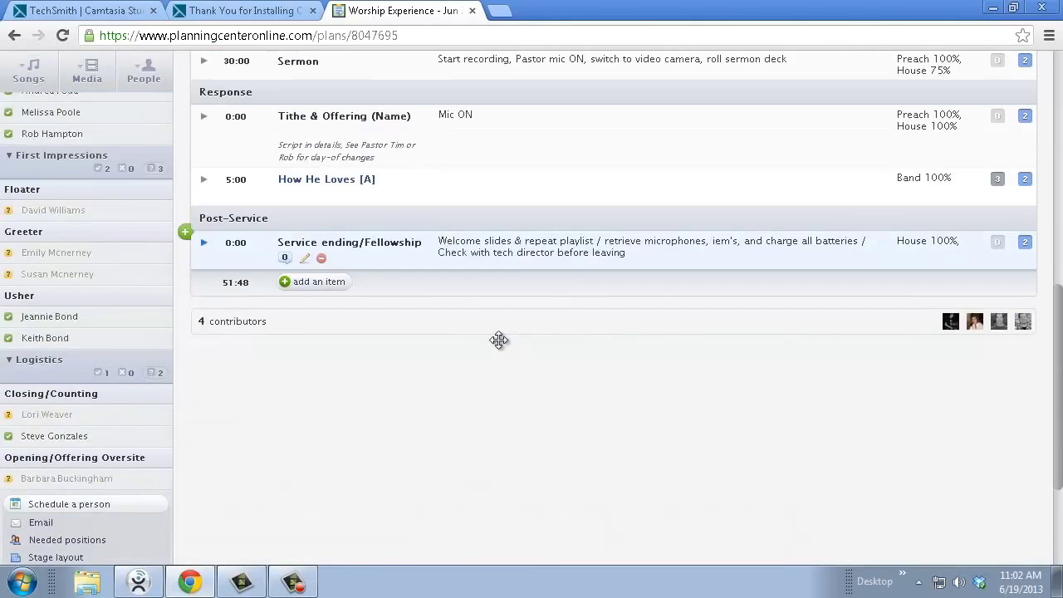
{"action": "scroll", "coordinate": [498, 339], "scroll_direction": "up", "scroll_amount": 1}
{"action": "left_click", "coordinate": [315, 367]}
{"action": "left_click", "coordinate": [321, 413]}
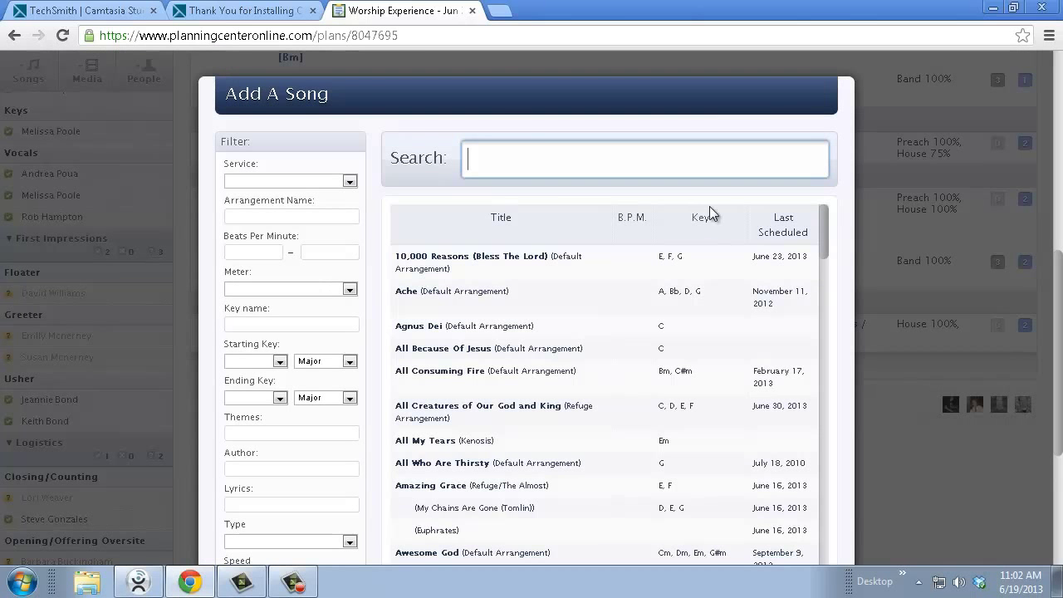
{"action": "left_click_drag", "start_coordinate": [824, 250], "coordinate": [862, 597]}
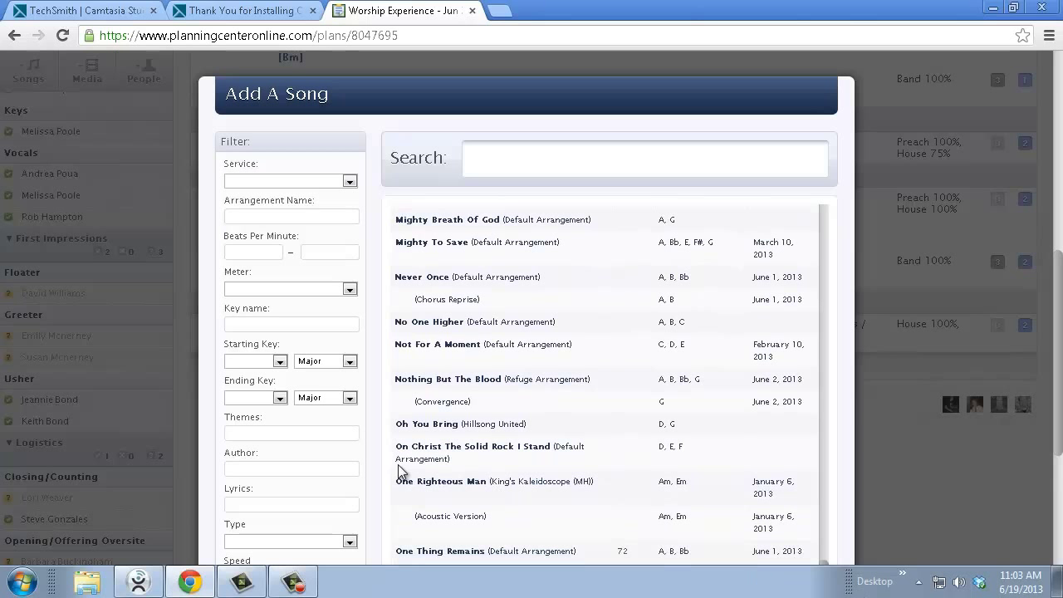
{"action": "left_click", "coordinate": [439, 430]}
{"action": "scroll", "coordinate": [704, 366], "scroll_direction": "down", "scroll_amount": 3}
{"action": "left_click", "coordinate": [748, 462]}
{"action": "scroll", "coordinate": [581, 332], "scroll_direction": "up", "scroll_amount": 4}
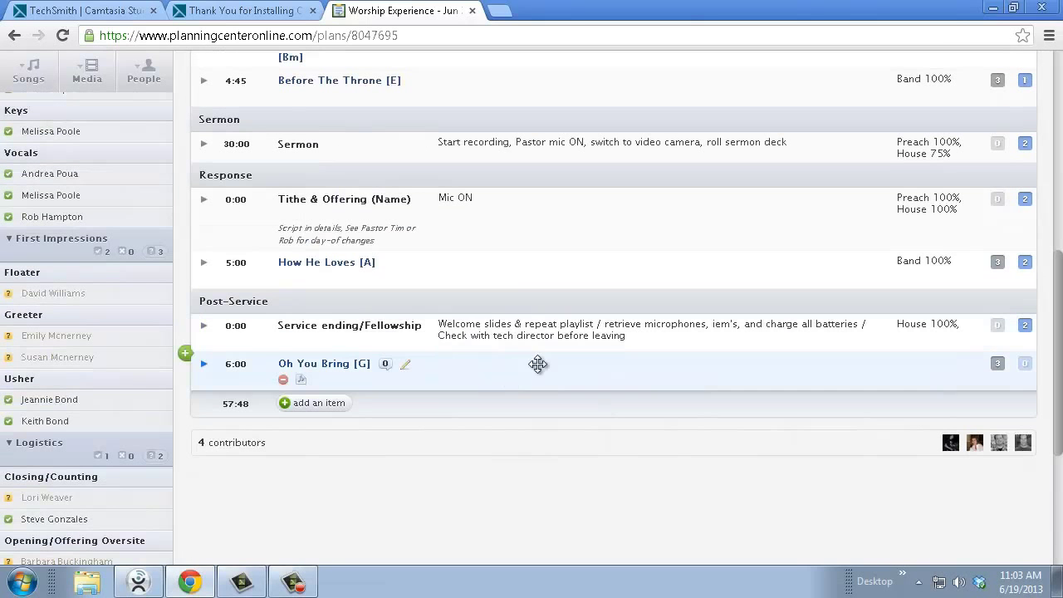
Move Oh You Bring to the end of the Worship Set, directly after Before The Throne, and check its attachments
{"action": "left_click_drag", "start_coordinate": [487, 363], "coordinate": [595, 111]}
{"action": "scroll", "coordinate": [545, 220], "scroll_direction": "up", "scroll_amount": 3}
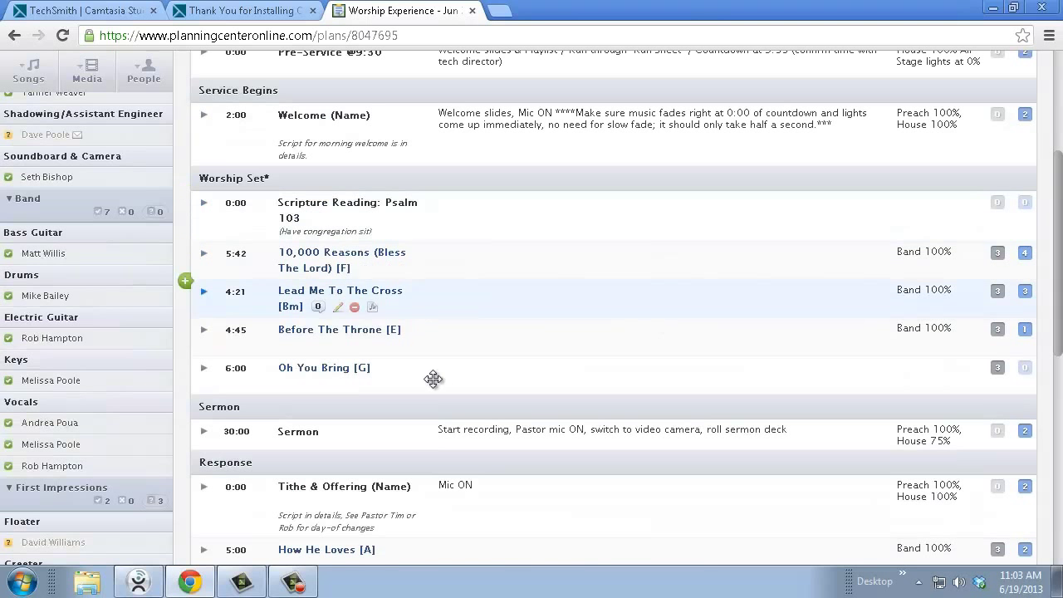
{"action": "left_click", "coordinate": [996, 369]}
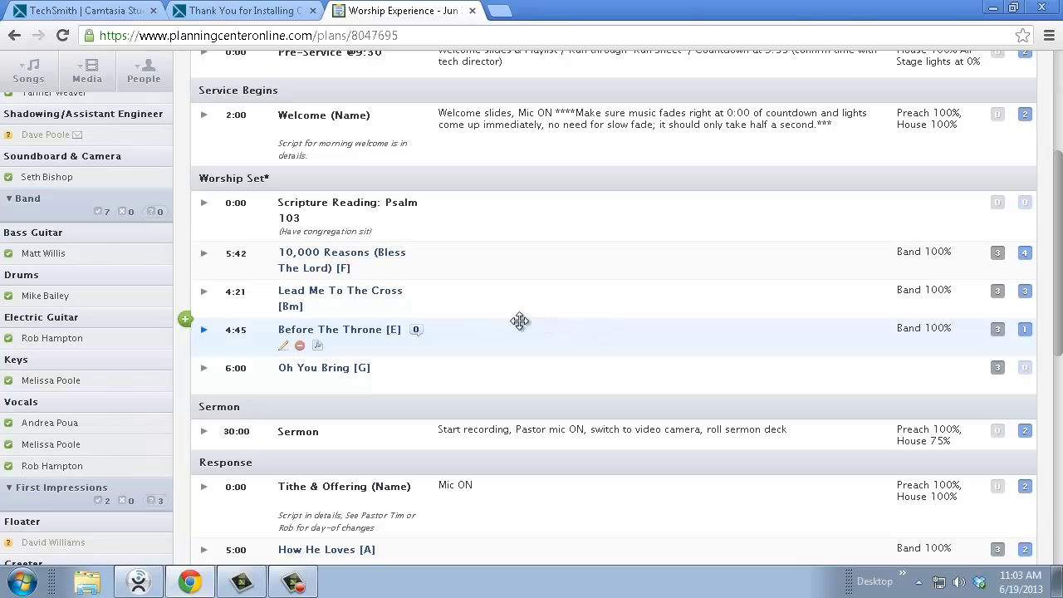
Switch to MediaShout and reload the Col 3:22-4:1 Gospel Jobs plan from Planning Center Online in the song list
{"action": "left_click", "coordinate": [138, 581]}
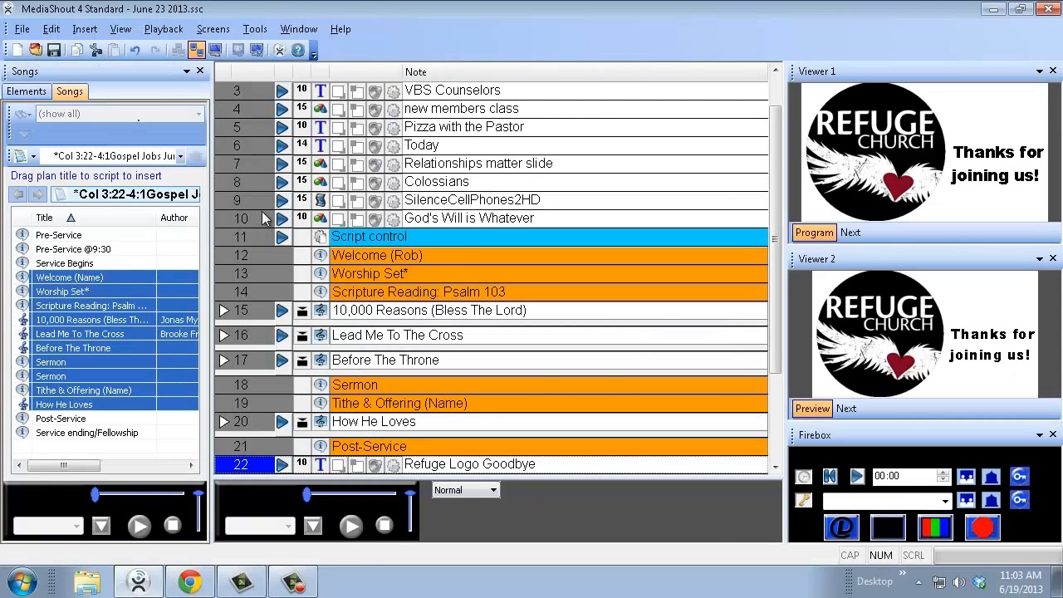
{"action": "left_click", "coordinate": [34, 157]}
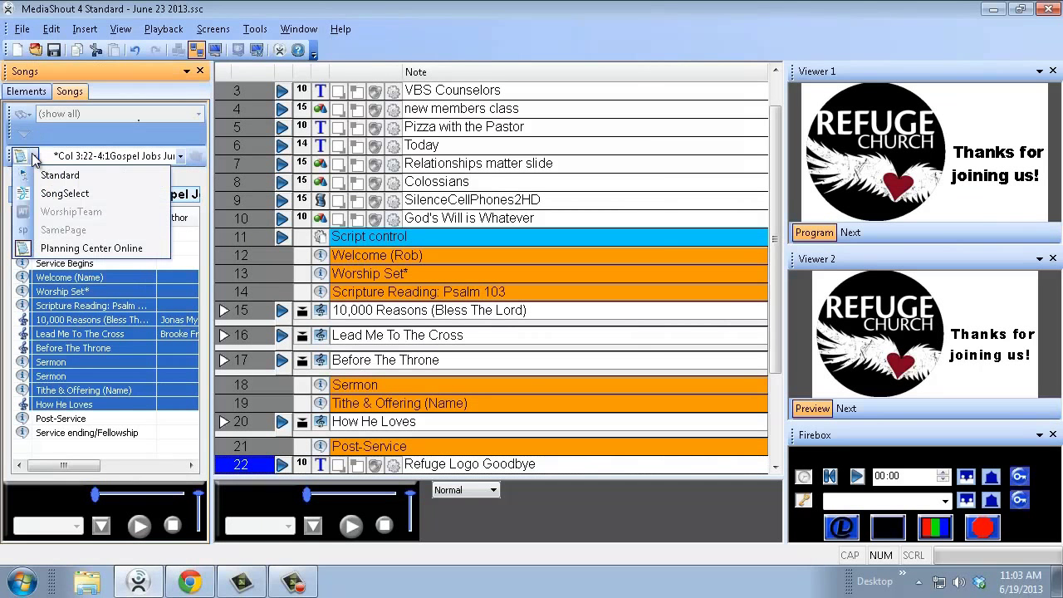
{"action": "left_click", "coordinate": [98, 249]}
{"action": "left_click", "coordinate": [179, 156]}
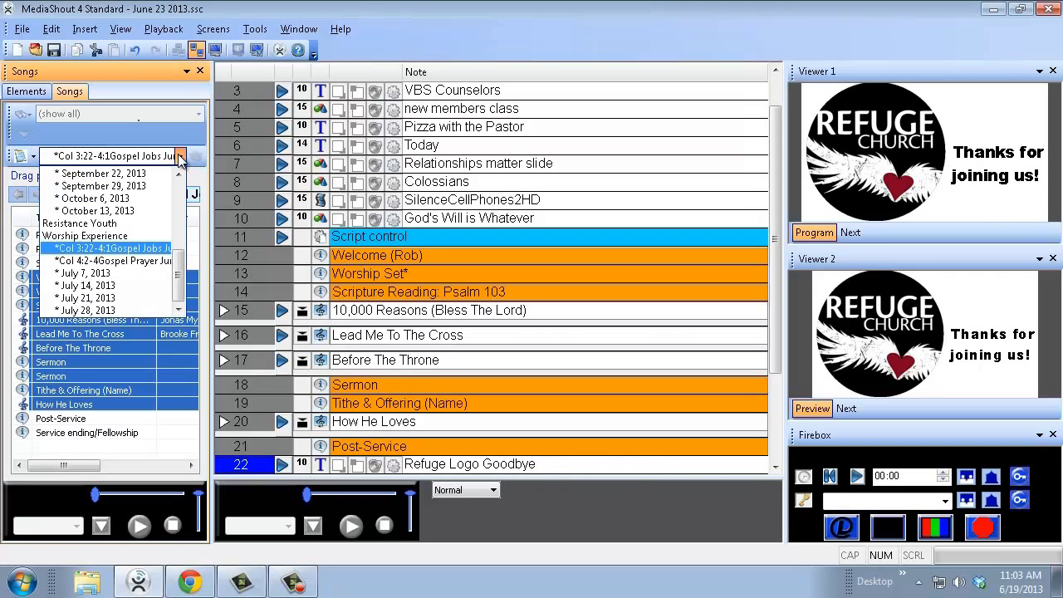
{"action": "left_click", "coordinate": [131, 249]}
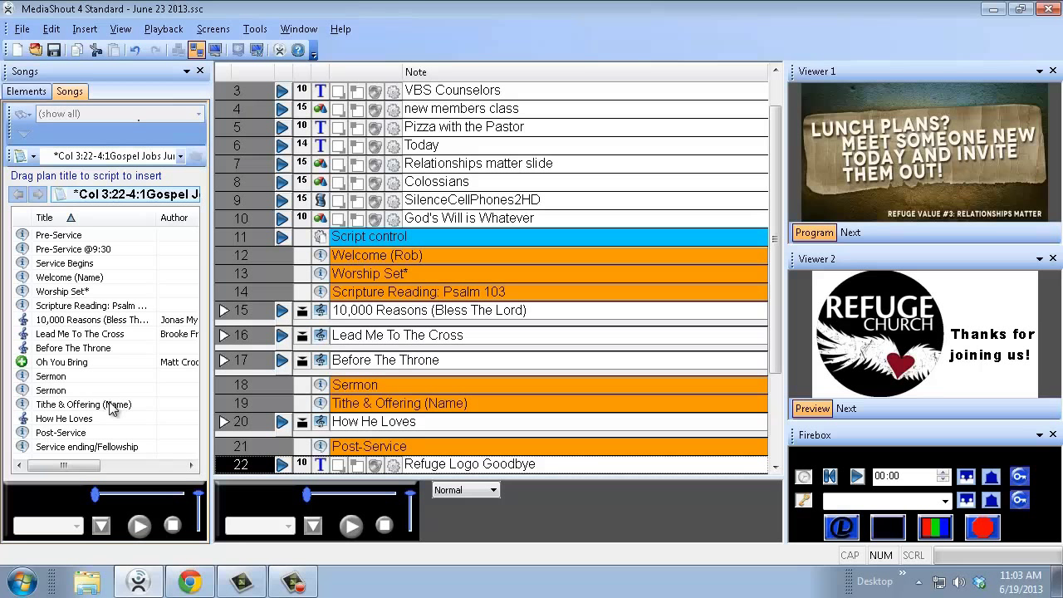
Begin adding Oh You Bring as a new library song, assign it to the Refuge Church song group and continue to its lyrics
{"action": "double_click", "coordinate": [73, 364]}
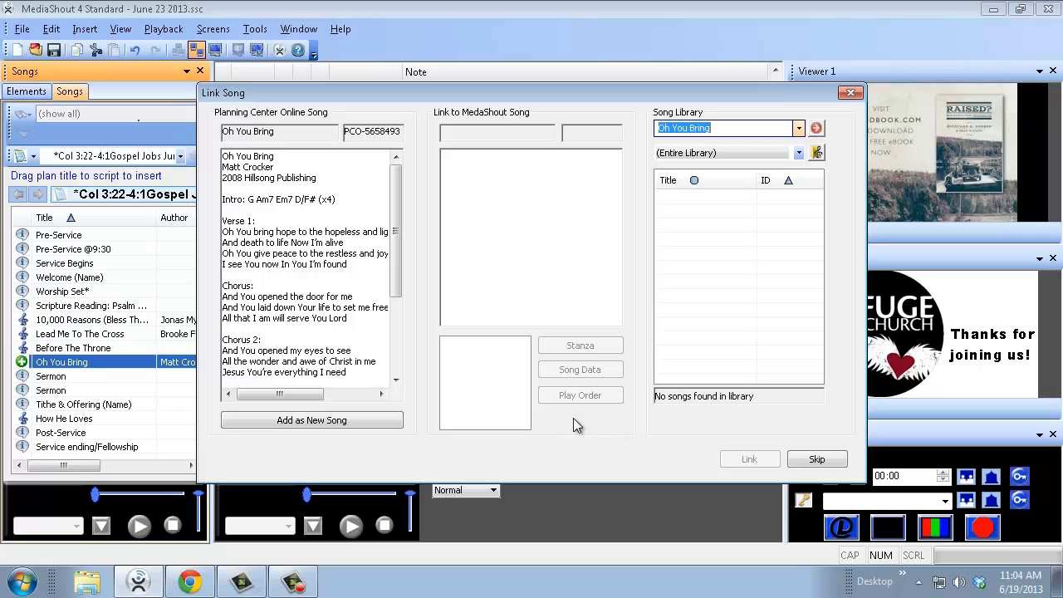
{"action": "left_click", "coordinate": [321, 421]}
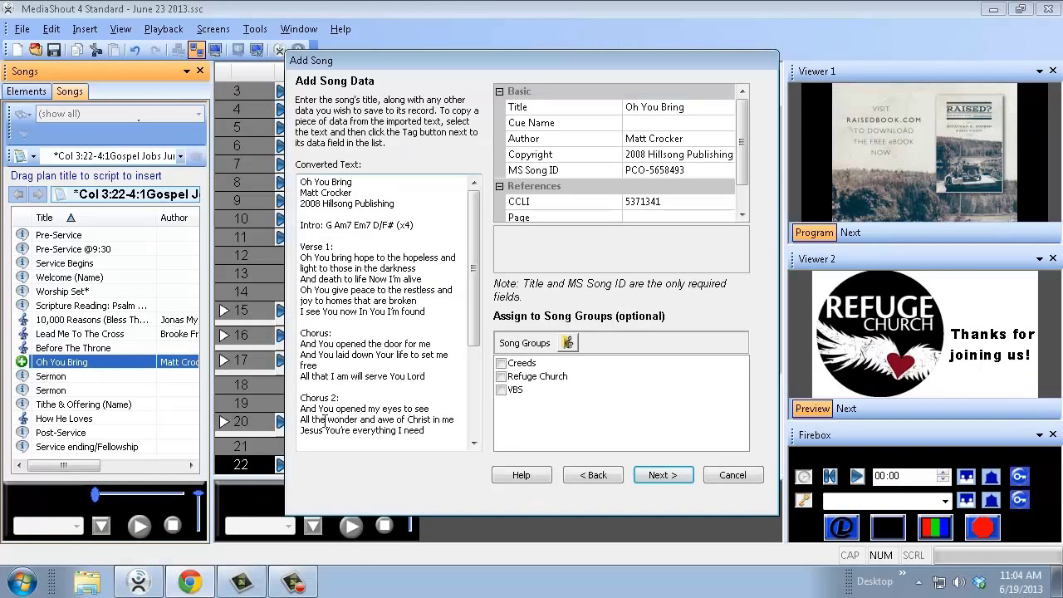
{"action": "left_click", "coordinate": [501, 376]}
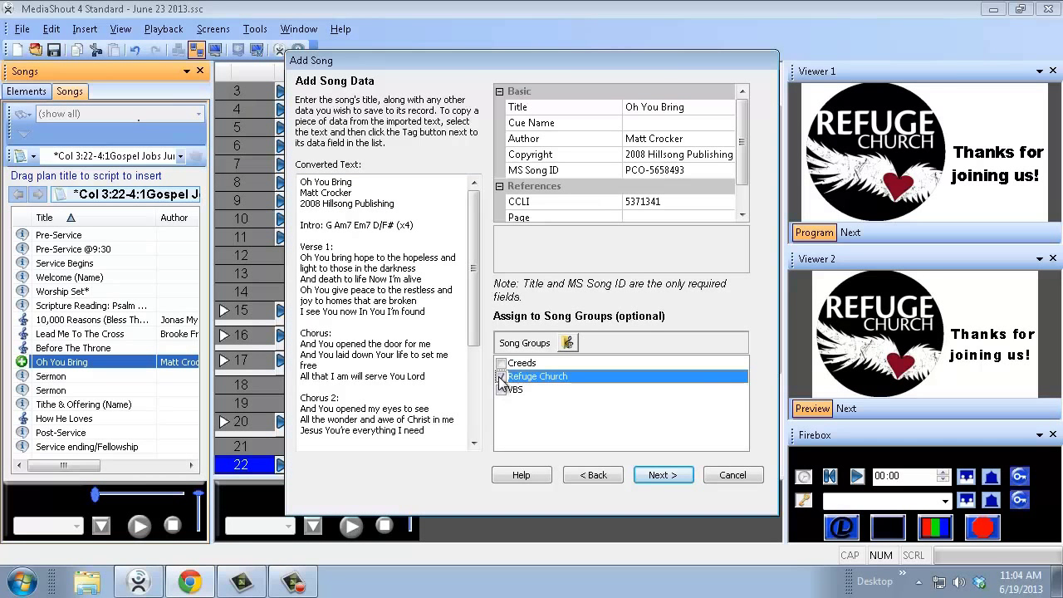
{"action": "left_click", "coordinate": [661, 474]}
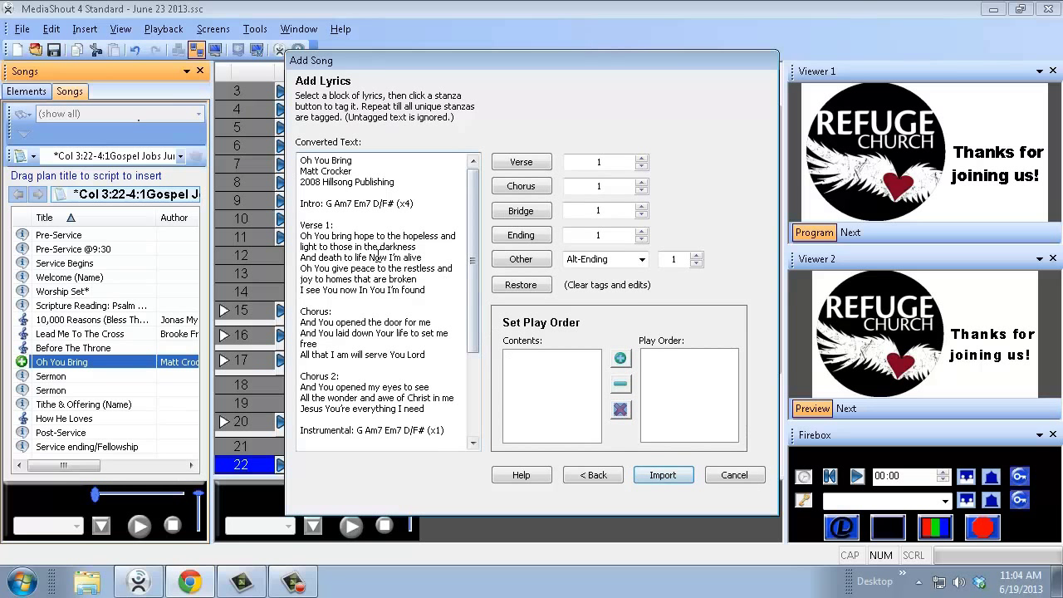
Tag the first verse and the two chorus blocks of the lyrics as Verse 1, Chorus 1 and Chorus 2
{"action": "left_click_drag", "start_coordinate": [430, 290], "coordinate": [280, 237]}
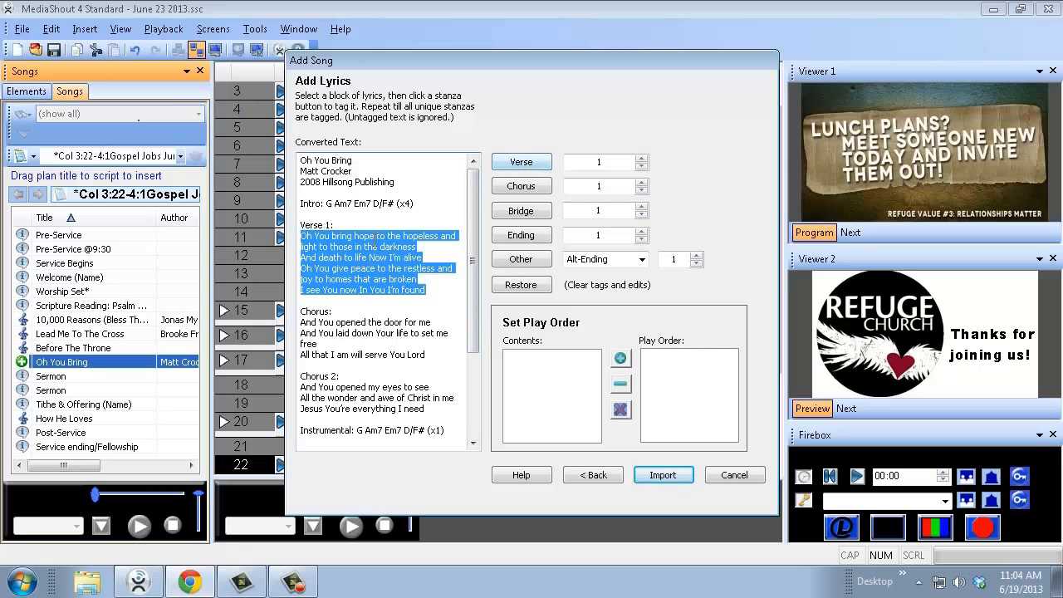
{"action": "left_click", "coordinate": [521, 162]}
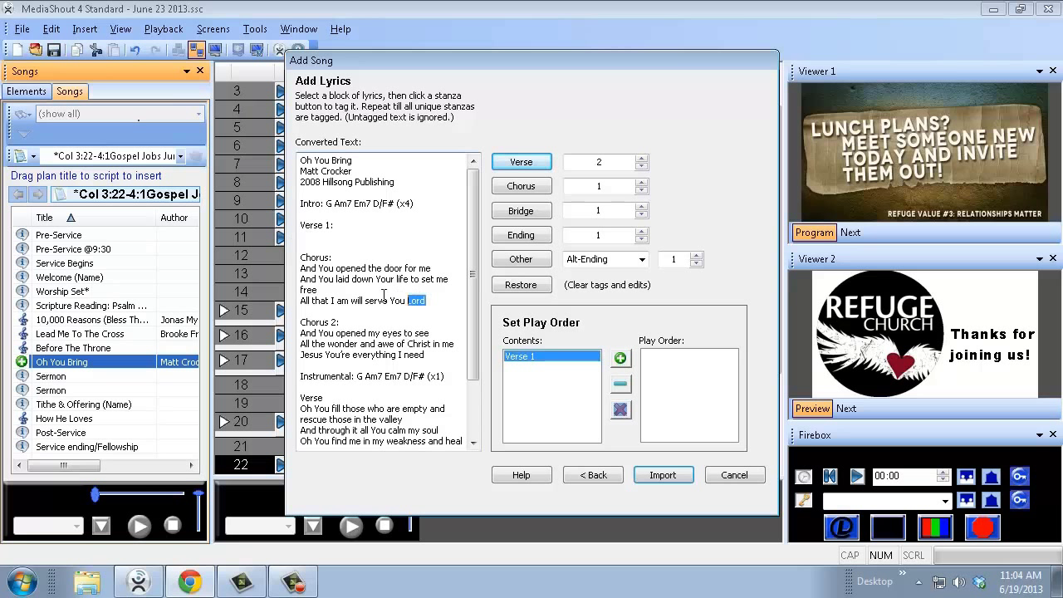
{"action": "left_click_drag", "start_coordinate": [429, 302], "coordinate": [301, 267]}
{"action": "left_click", "coordinate": [520, 187]}
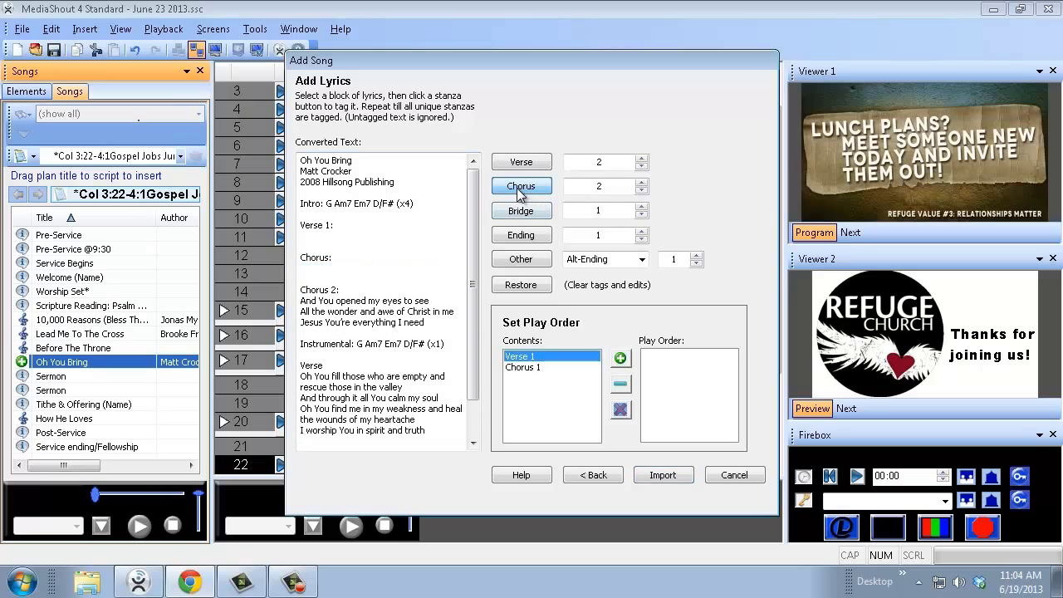
{"action": "left_click_drag", "start_coordinate": [429, 323], "coordinate": [299, 300]}
{"action": "left_click", "coordinate": [512, 193]}
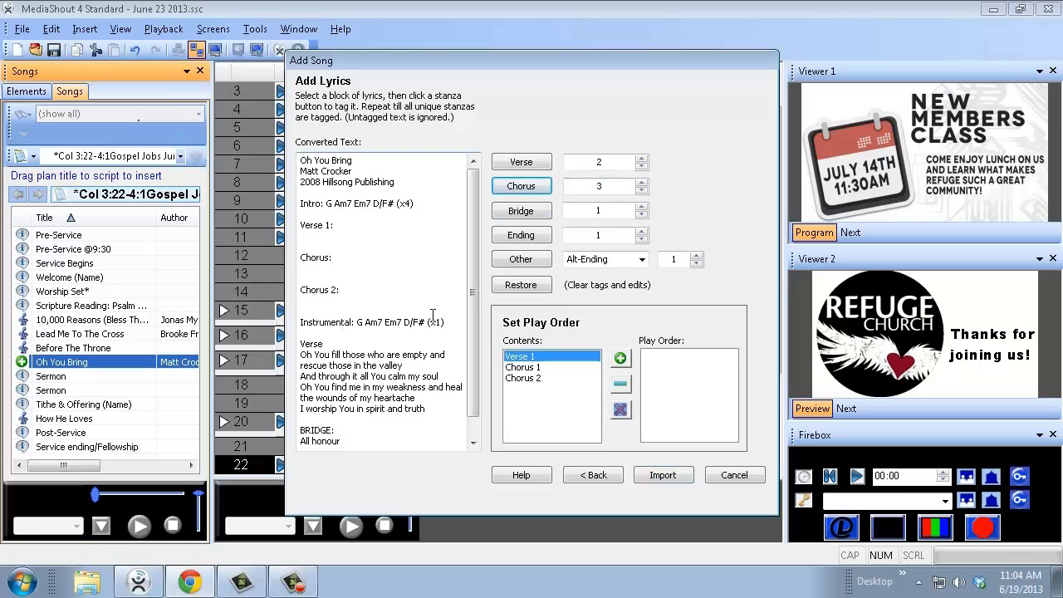
Tag the remaining verse lyrics as Verse 2 and the "All honour / All glory" lines as Bridge 1
{"action": "left_click_drag", "start_coordinate": [428, 408], "coordinate": [301, 354]}
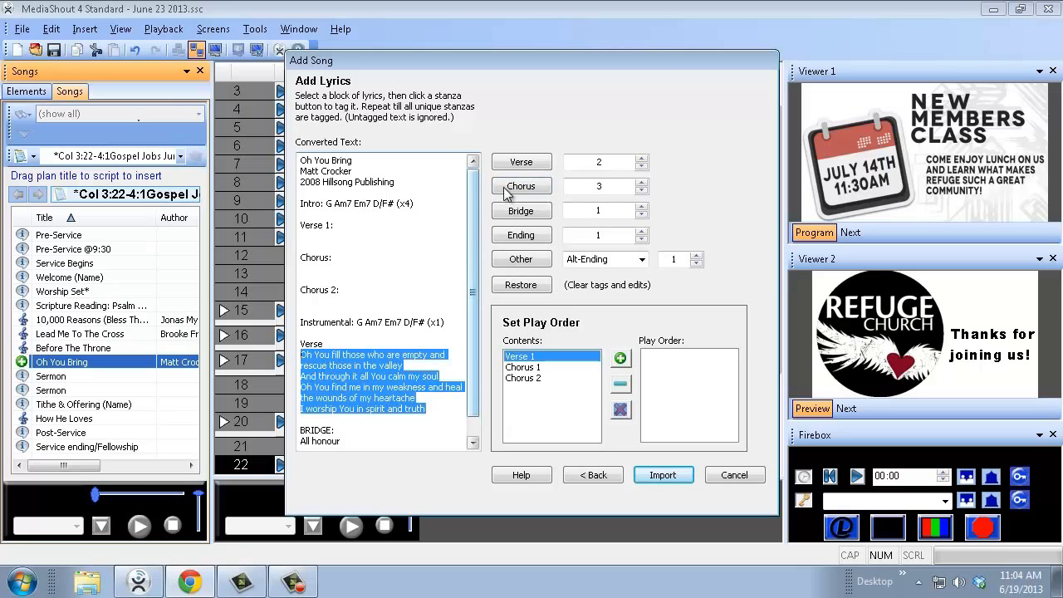
{"action": "left_click", "coordinate": [520, 161]}
{"action": "left_click", "coordinate": [344, 402]}
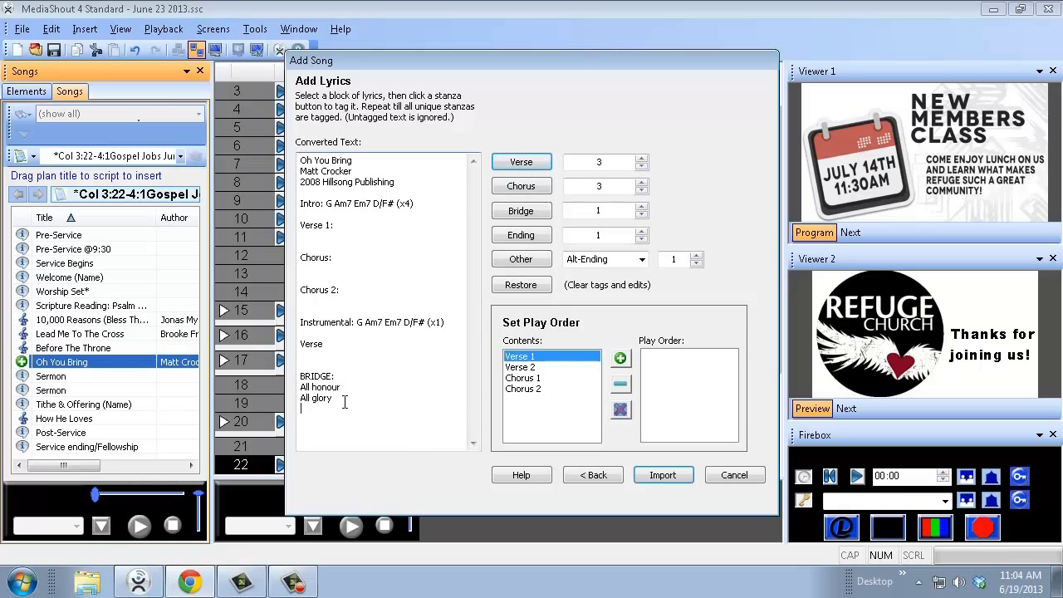
{"action": "left_click_drag", "start_coordinate": [344, 402], "coordinate": [300, 385]}
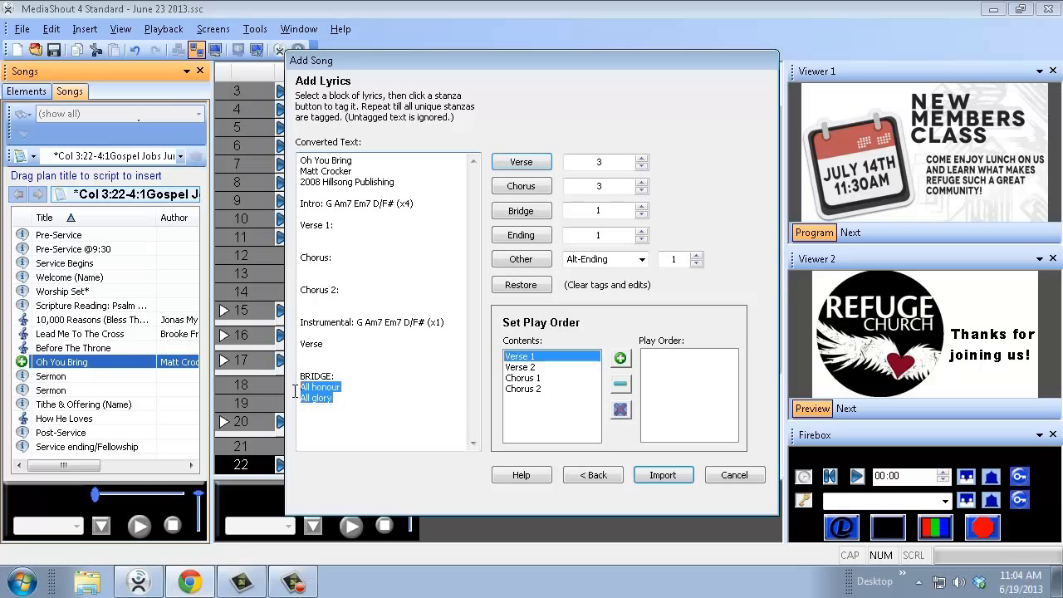
{"action": "left_click", "coordinate": [511, 214]}
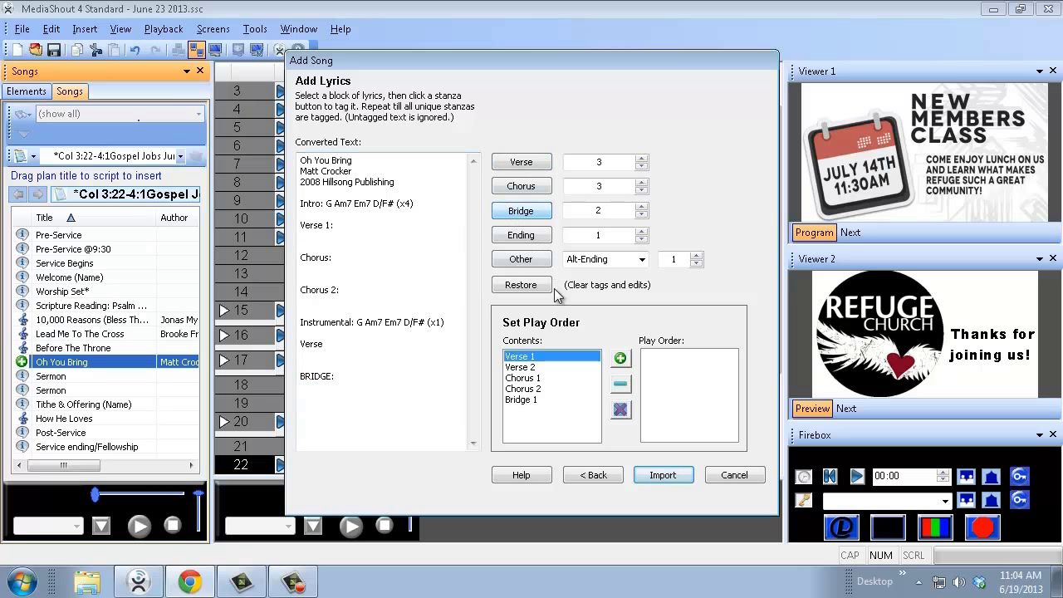
Set the play order to Verse 1, Verse 2, Chorus 1, Chorus 2, Bridge 1 and import the song
{"action": "left_click", "coordinate": [620, 358]}
{"action": "left_click", "coordinate": [554, 366]}
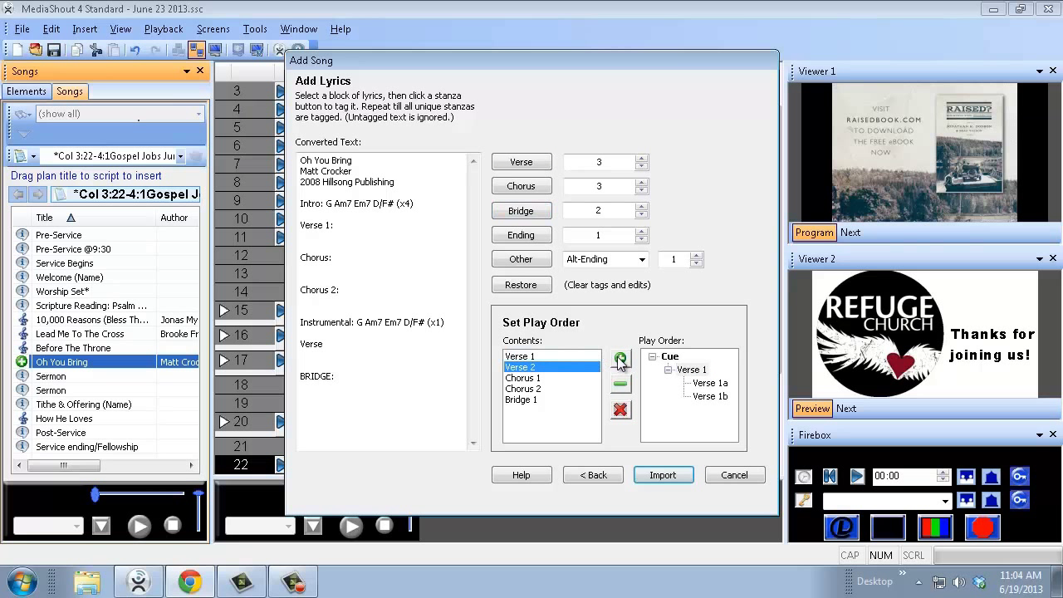
{"action": "left_click", "coordinate": [620, 360]}
{"action": "left_click", "coordinate": [553, 378]}
{"action": "left_click", "coordinate": [620, 359]}
{"action": "left_click", "coordinate": [559, 389]}
{"action": "left_click", "coordinate": [621, 358]}
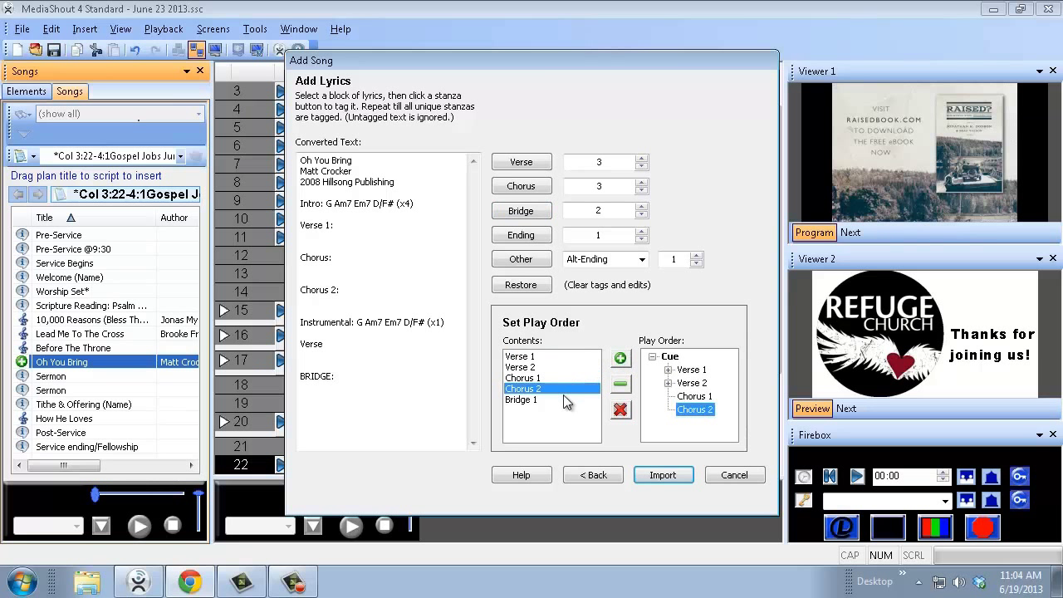
{"action": "left_click", "coordinate": [563, 400]}
{"action": "left_click", "coordinate": [620, 358]}
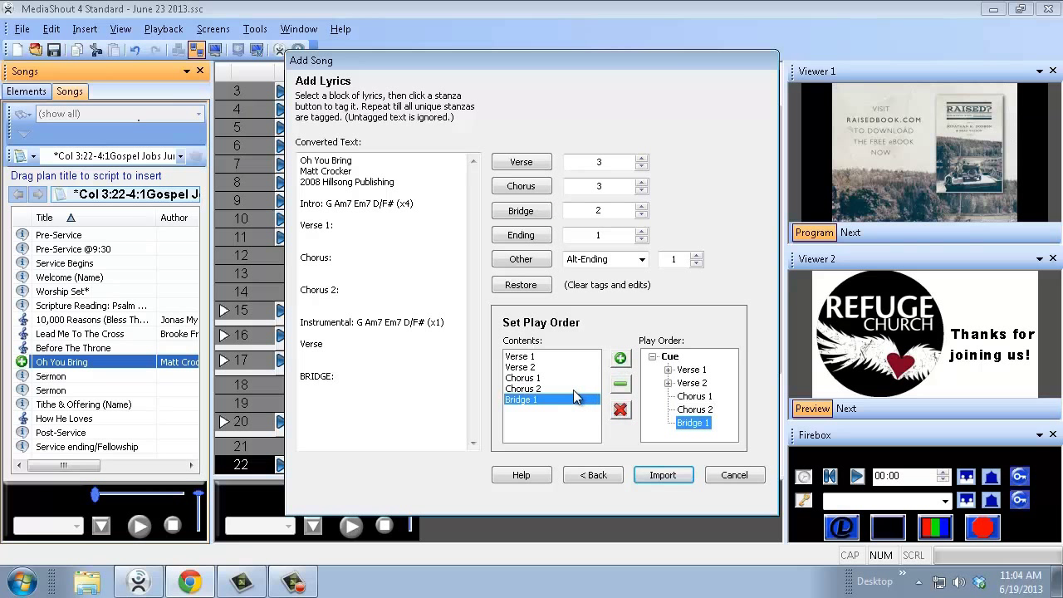
{"action": "left_click", "coordinate": [661, 475]}
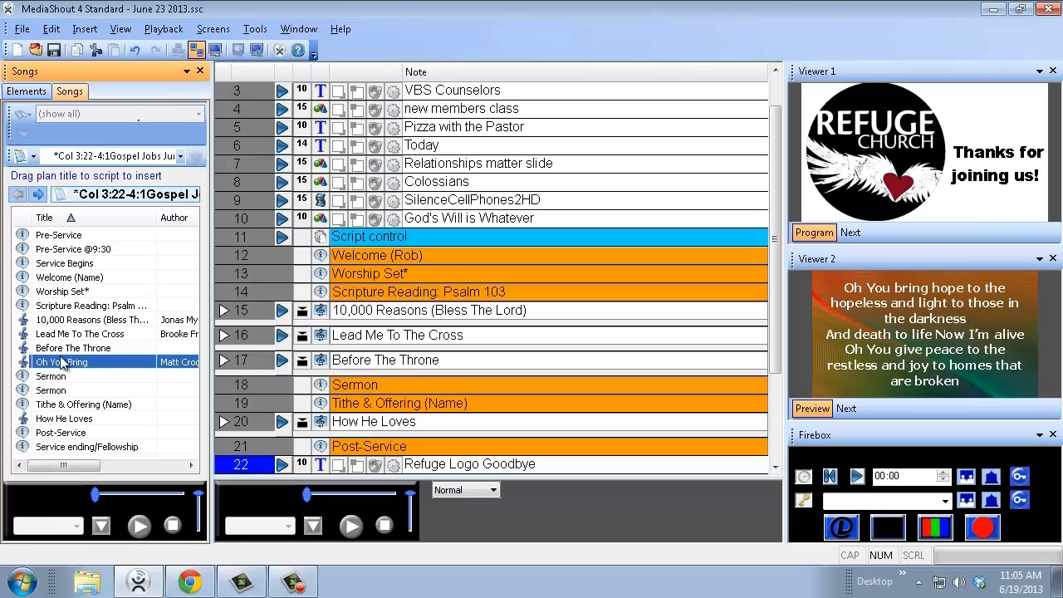
Insert Oh You Bring from the plan into the script between Before The Throne and Sermon
{"action": "mouse_move", "coordinate": [47, 369]}
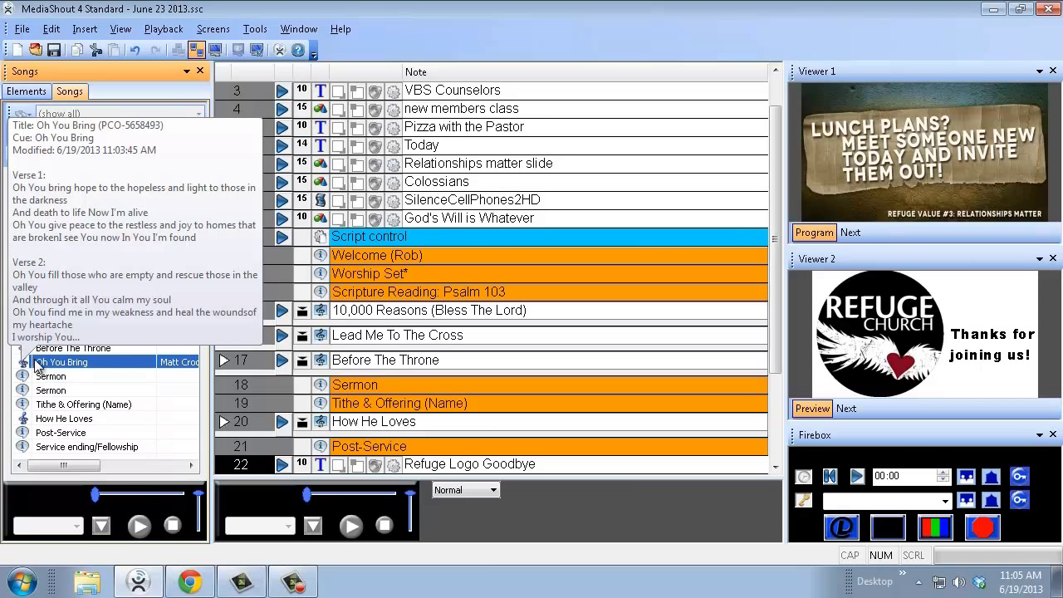
{"action": "left_click_drag", "start_coordinate": [40, 366], "coordinate": [362, 379]}
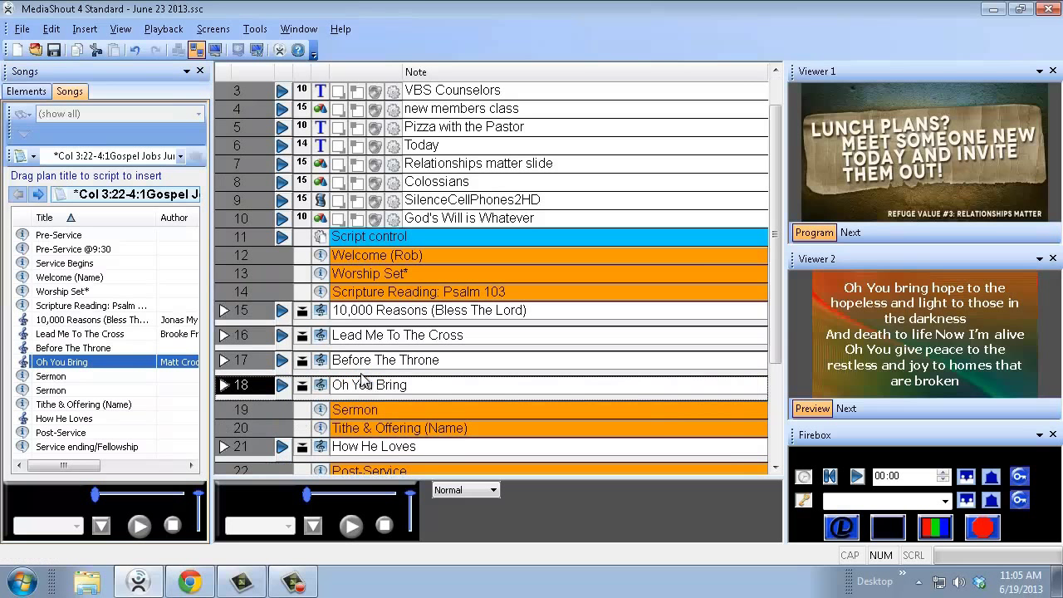
Open the Oh You Bring cue's background file selection and browse to the Motion Backgrounds_HD folder on SHARED (D:)
{"action": "left_click", "coordinate": [301, 387]}
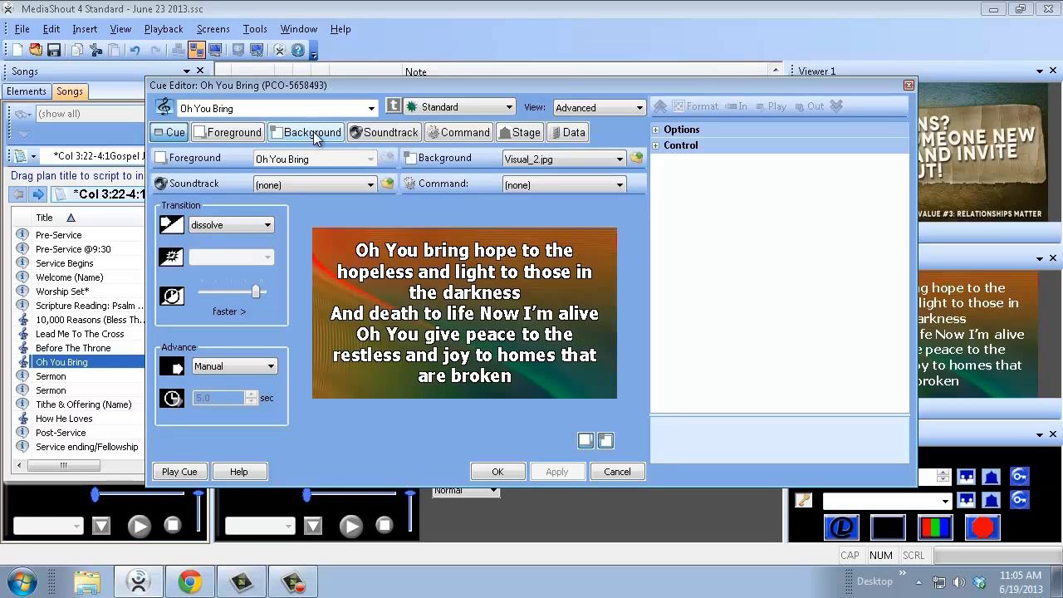
{"action": "left_click", "coordinate": [314, 134]}
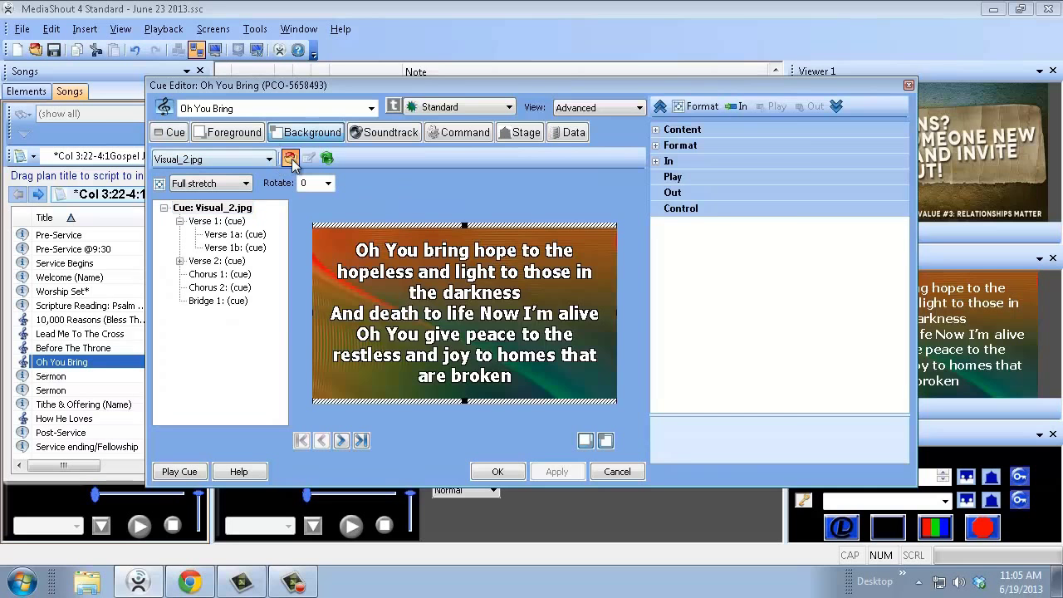
{"action": "left_click", "coordinate": [292, 158]}
{"action": "left_click", "coordinate": [540, 131]}
{"action": "left_click", "coordinate": [541, 130]}
{"action": "left_click", "coordinate": [540, 130]}
{"action": "left_click", "coordinate": [540, 131]}
{"action": "left_click", "coordinate": [541, 130]}
{"action": "left_click", "coordinate": [541, 130]}
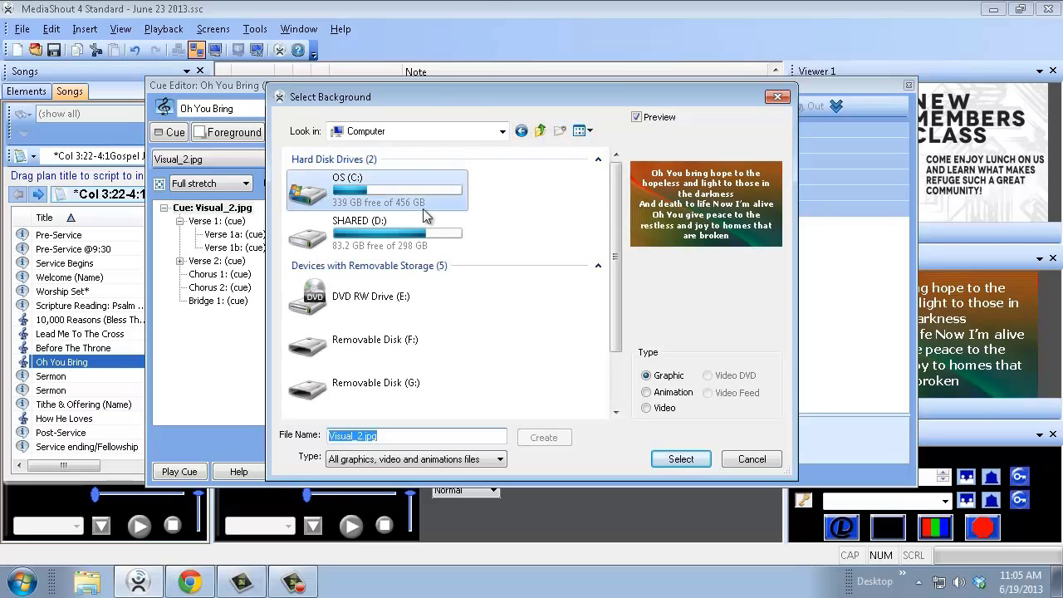
{"action": "double_click", "coordinate": [432, 235]}
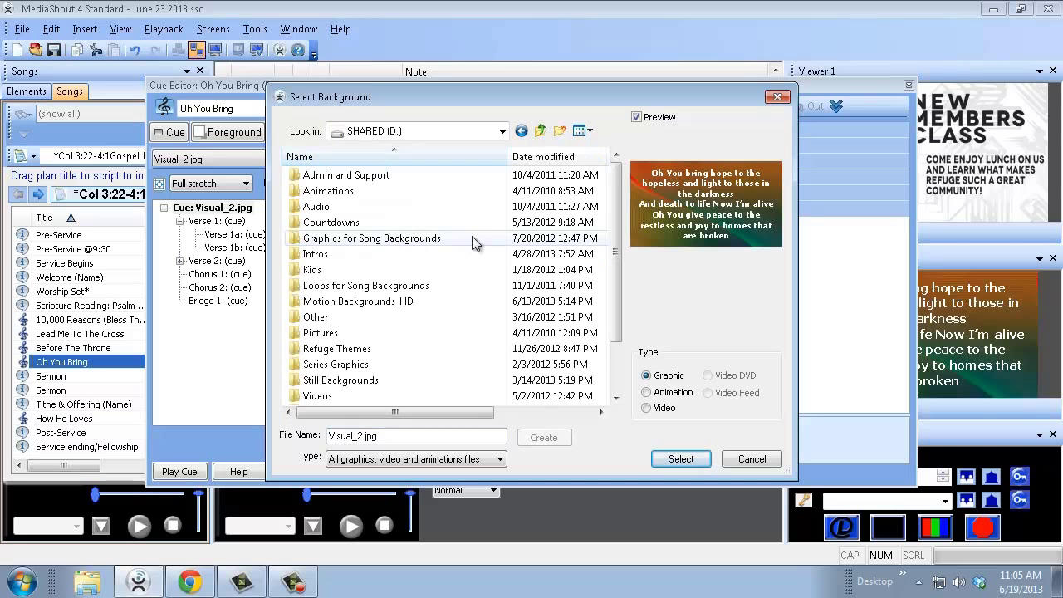
{"action": "double_click", "coordinate": [383, 304]}
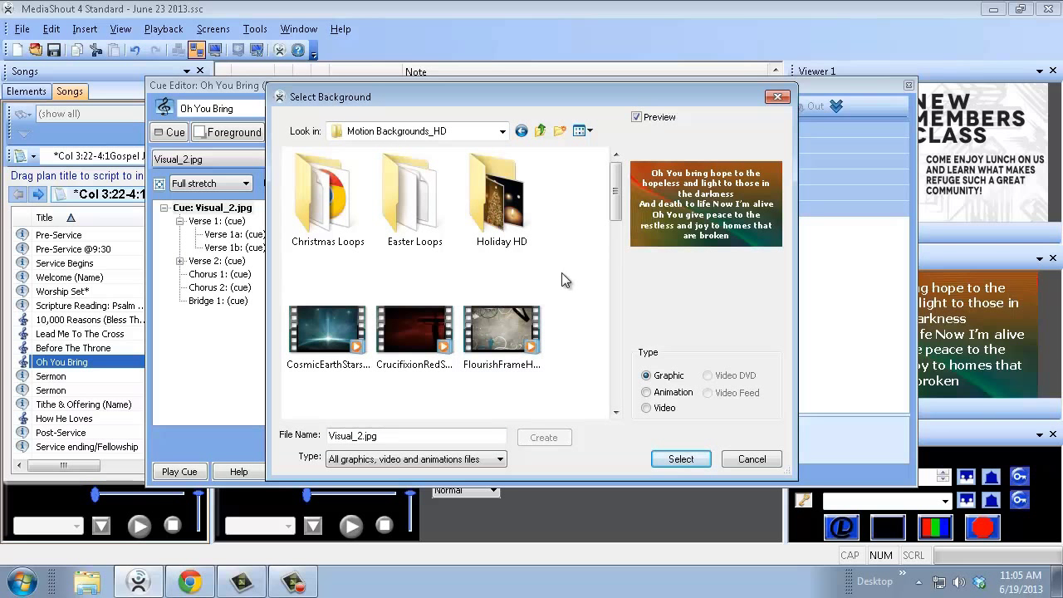
Set the ReflectedLightHD.wmv video as the background of the Oh You Bring cue
{"action": "scroll", "coordinate": [562, 274], "scroll_direction": "down", "scroll_amount": 5}
{"action": "scroll", "coordinate": [566, 263], "scroll_direction": "down", "scroll_amount": 5}
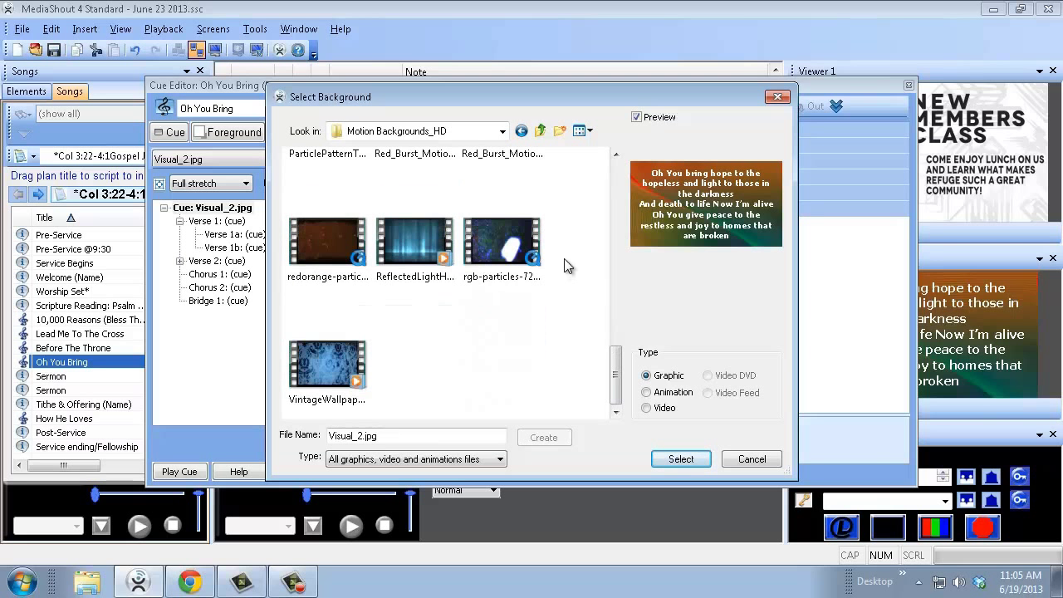
{"action": "left_click", "coordinate": [424, 250]}
{"action": "left_click", "coordinate": [678, 461]}
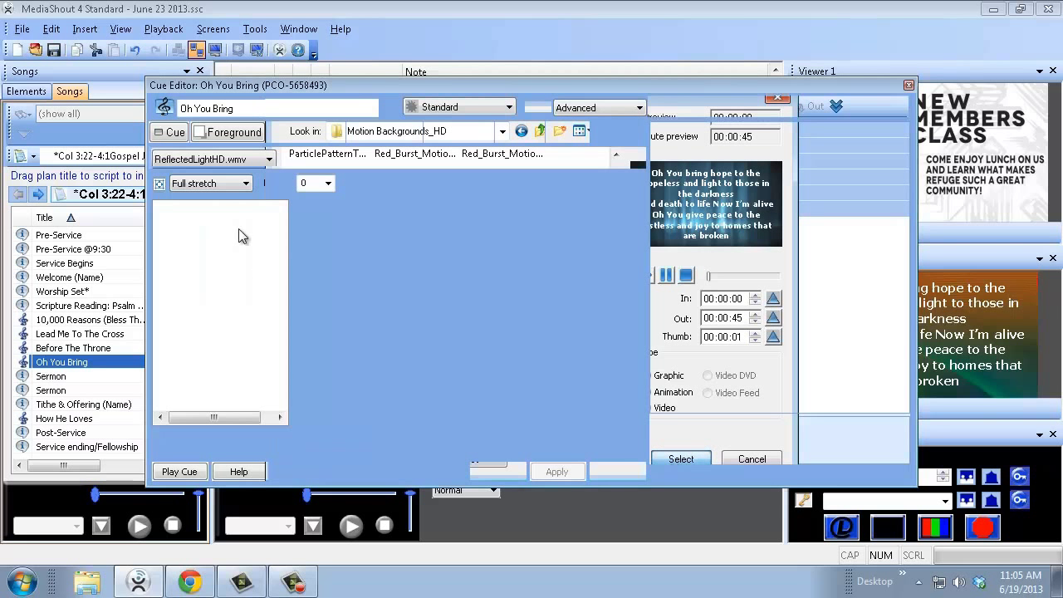
Widen the Verse 1a lyrics text box on both sides to nearly the full slide width
{"action": "left_click", "coordinate": [226, 133]}
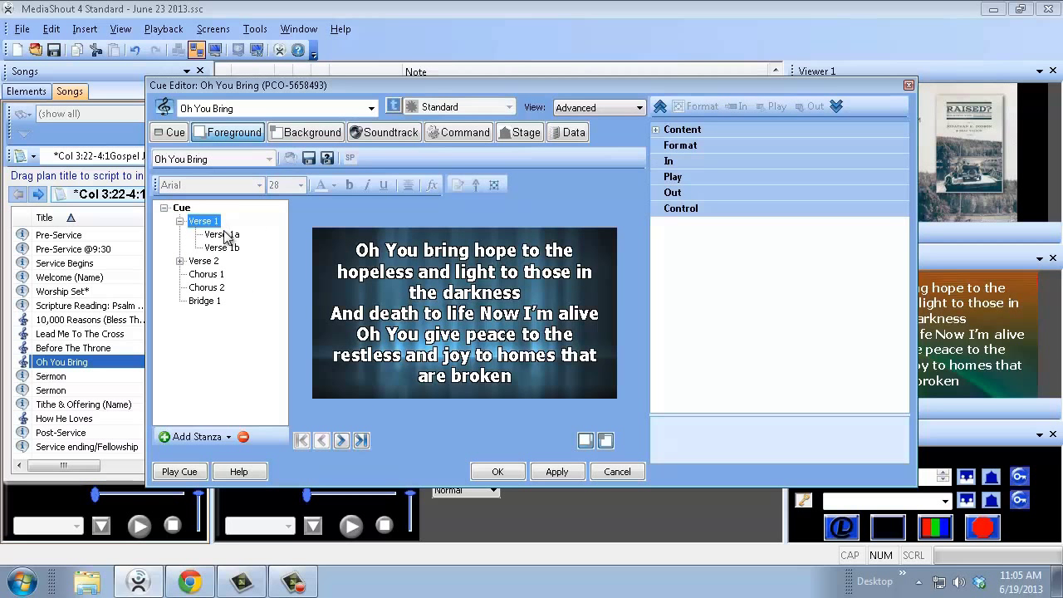
{"action": "left_click", "coordinate": [224, 236]}
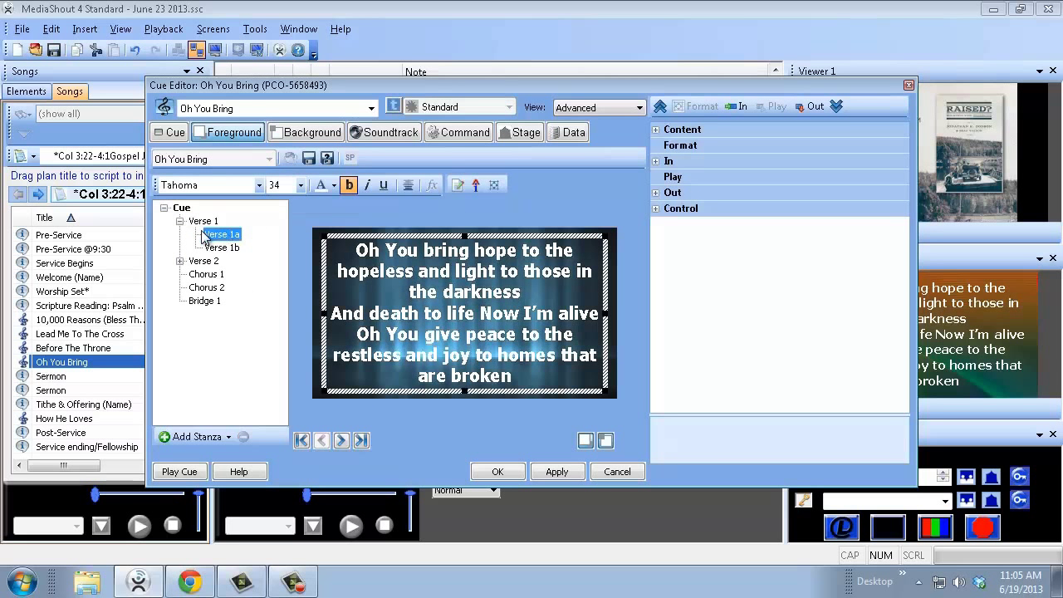
{"action": "left_click", "coordinate": [323, 316]}
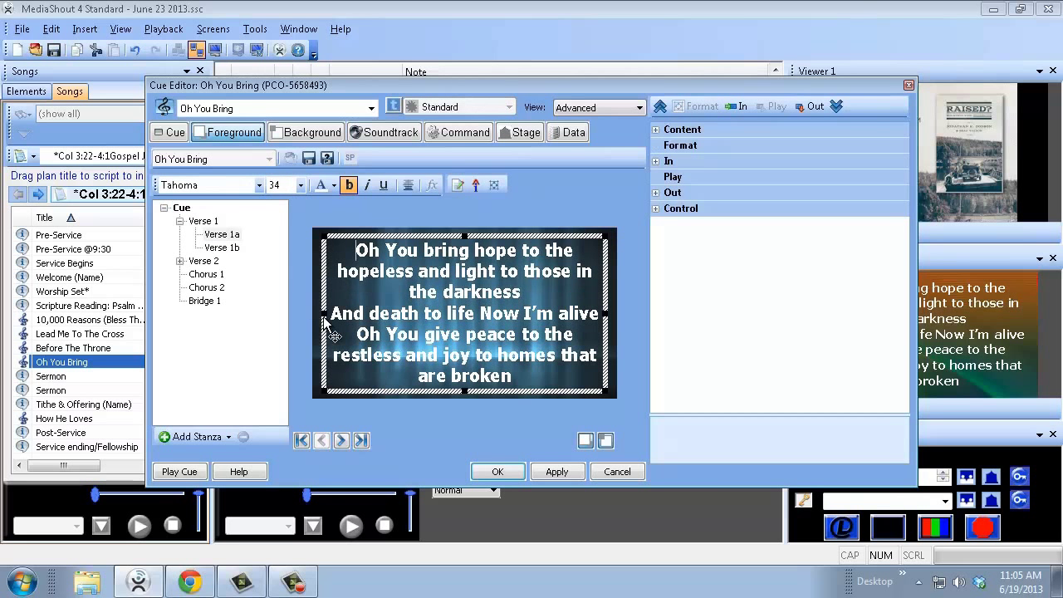
{"action": "left_click_drag", "start_coordinate": [323, 318], "coordinate": [315, 318]}
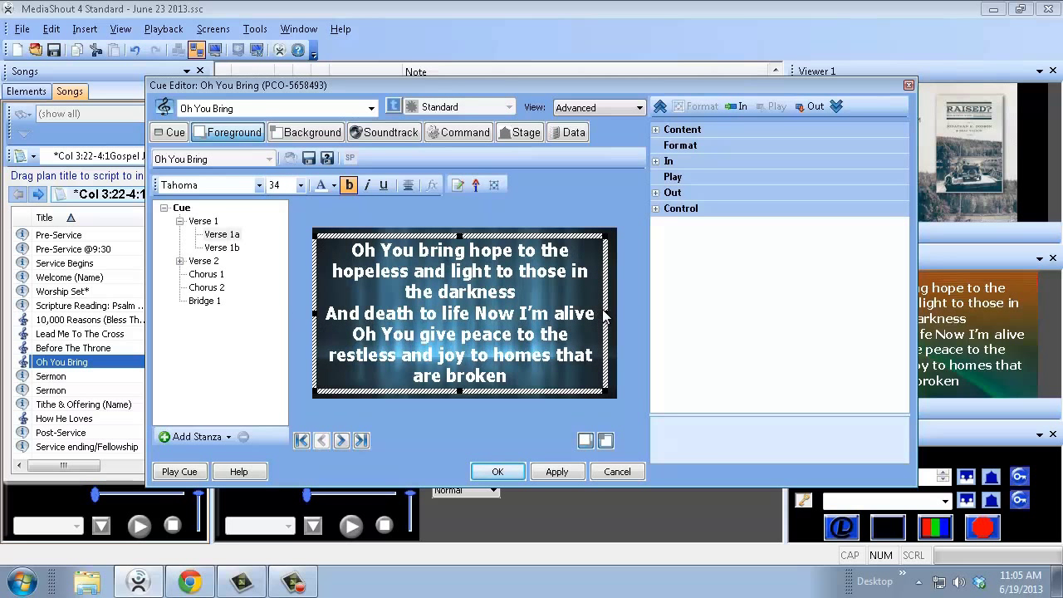
{"action": "left_click_drag", "start_coordinate": [606, 313], "coordinate": [613, 312]}
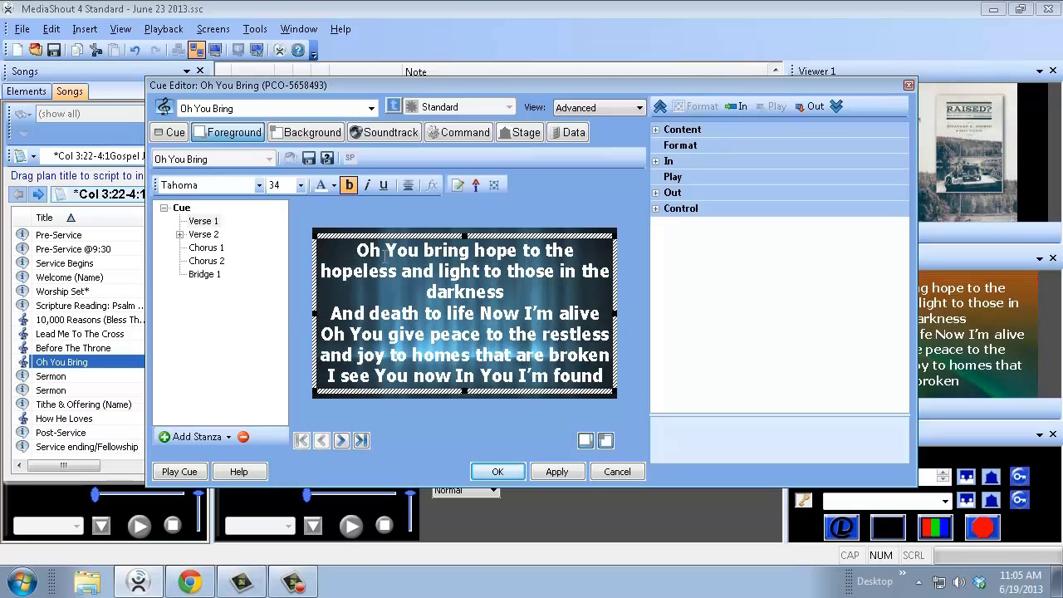
Break the opening Verse 1 lyrics into separate lines after "Oh You bring", "hope to the hopeless" and "And death to life"
{"action": "left_click", "coordinate": [199, 222]}
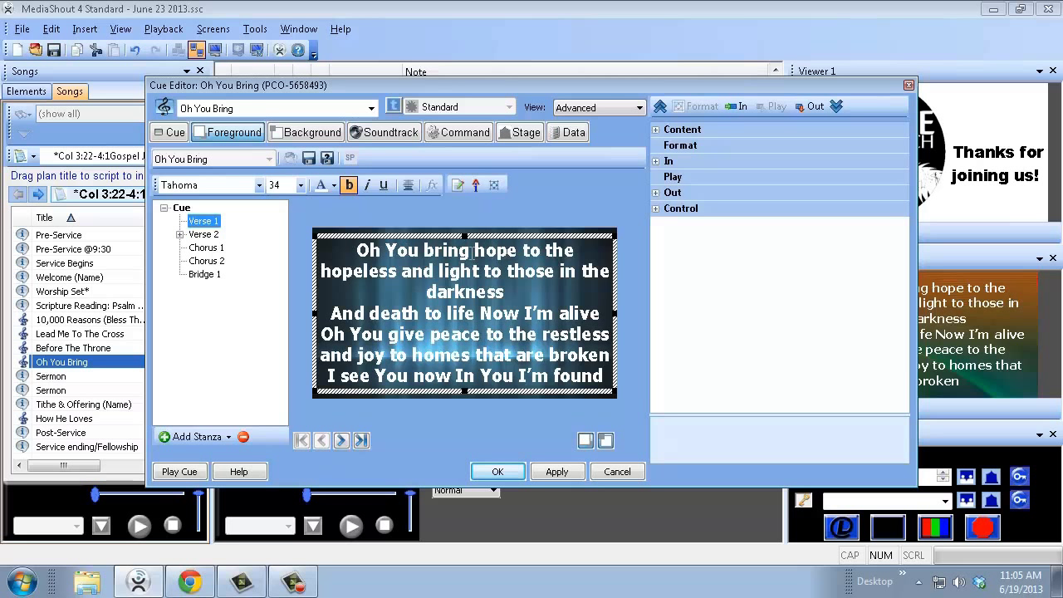
{"action": "left_click", "coordinate": [472, 252]}
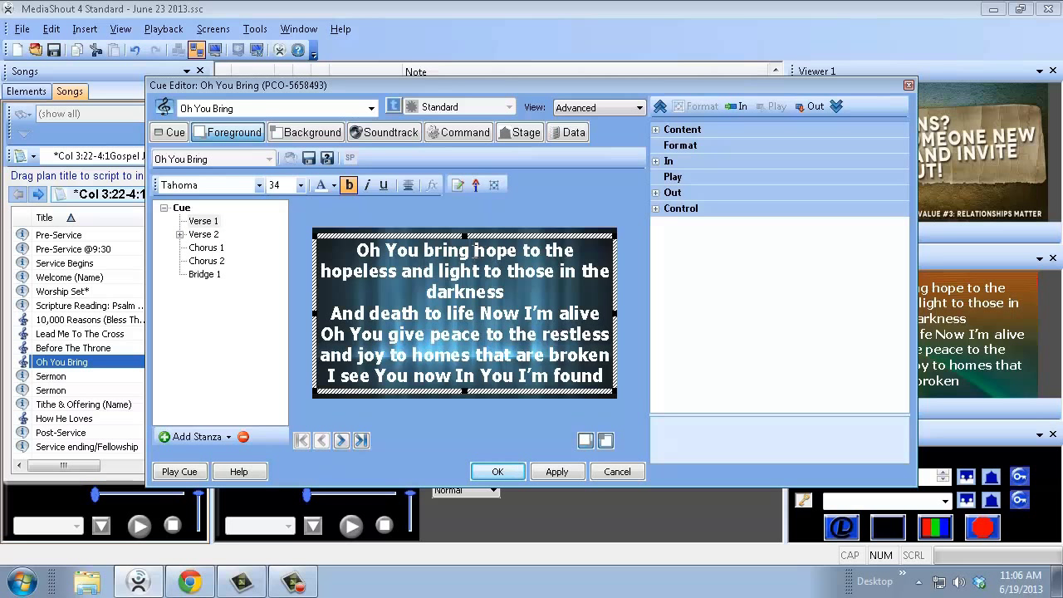
{"action": "key", "text": "Return"}
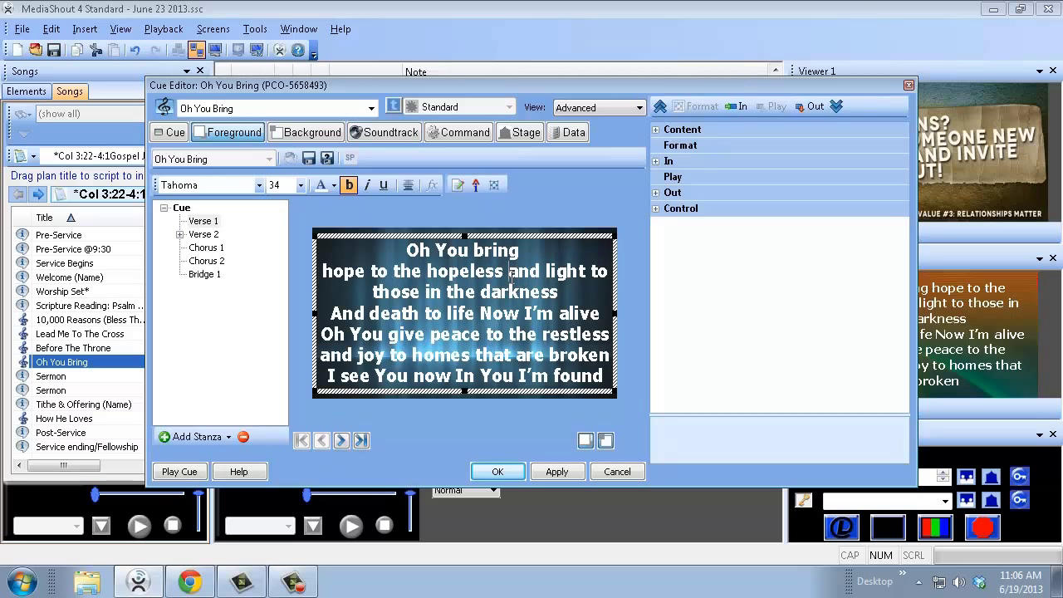
{"action": "key", "text": "Return"}
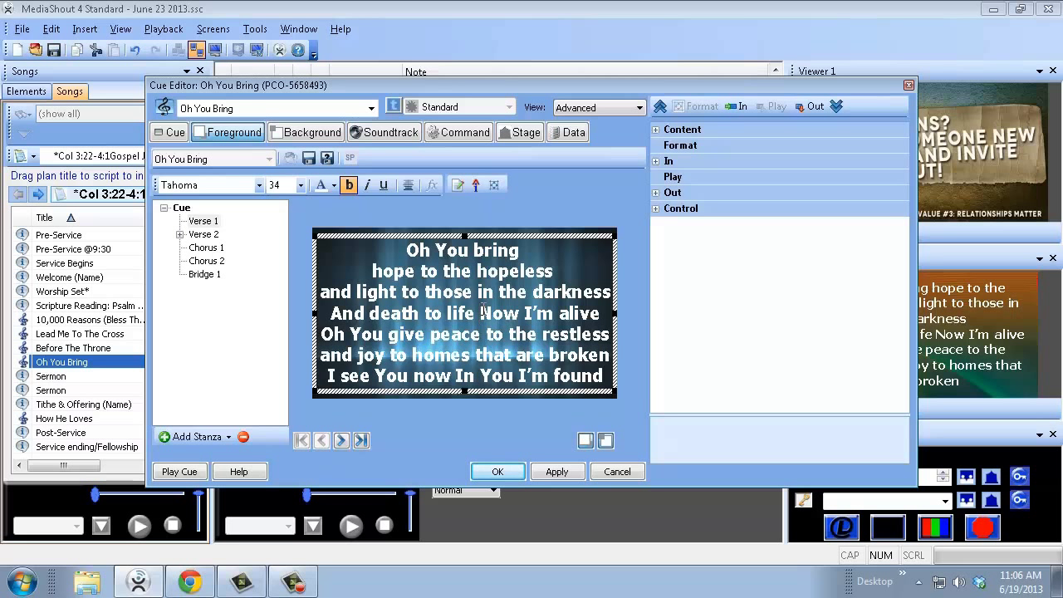
{"action": "key", "text": "Return"}
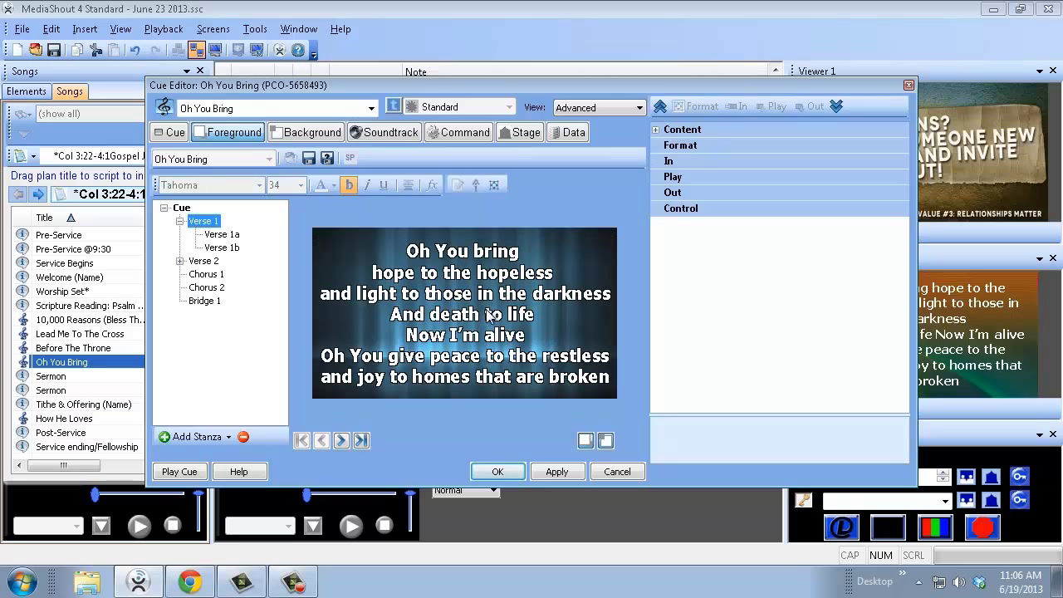
Split Verse 1 after "Now I'm alive" so the lyrics from "Oh You give peace" onward move to Verse 1b
{"action": "left_click", "coordinate": [552, 333]}
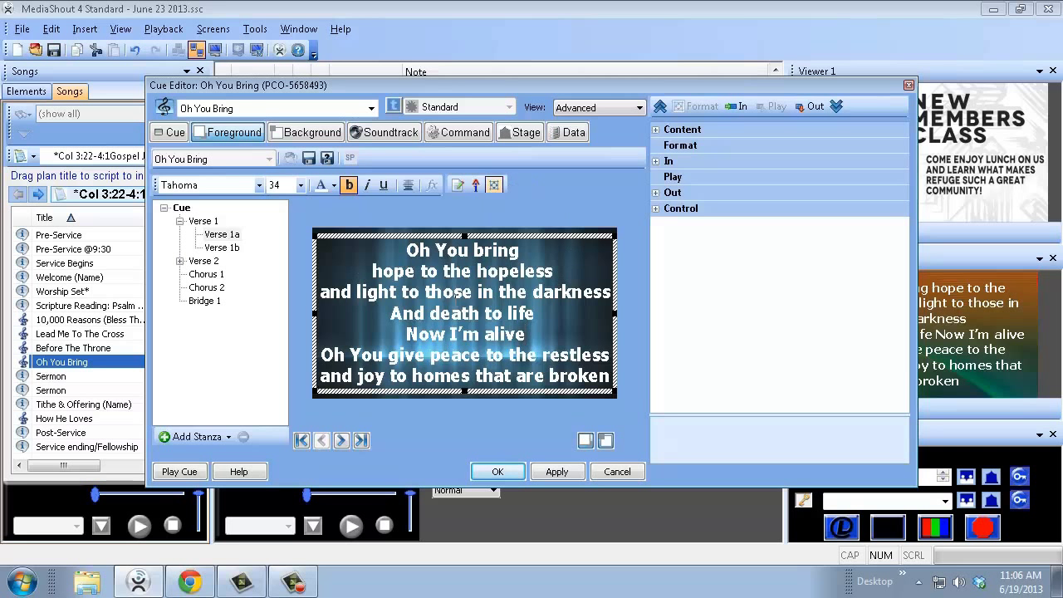
{"action": "left_click", "coordinate": [230, 234]}
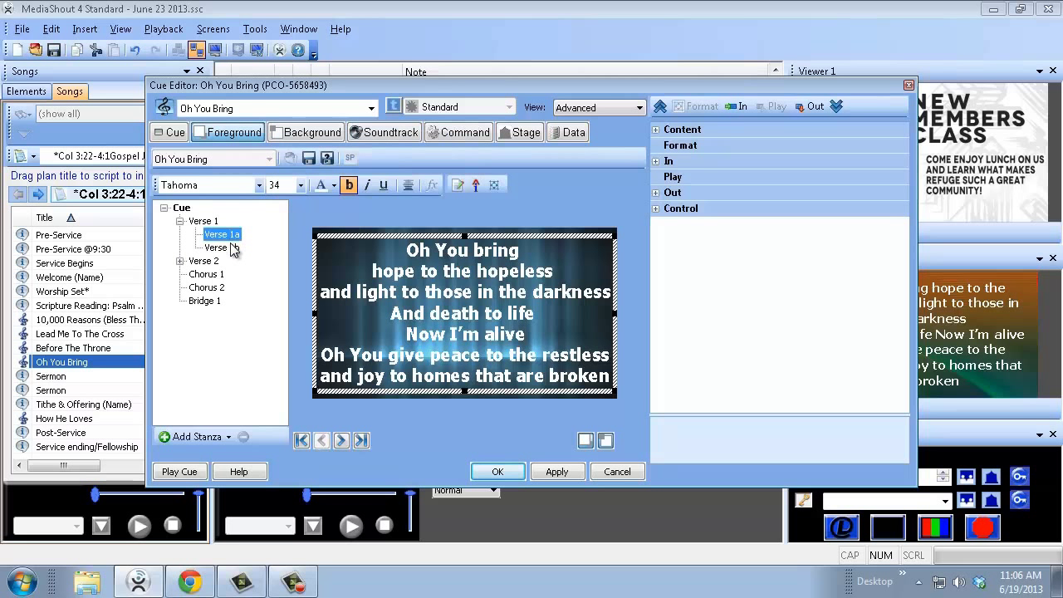
{"action": "left_click", "coordinate": [231, 247]}
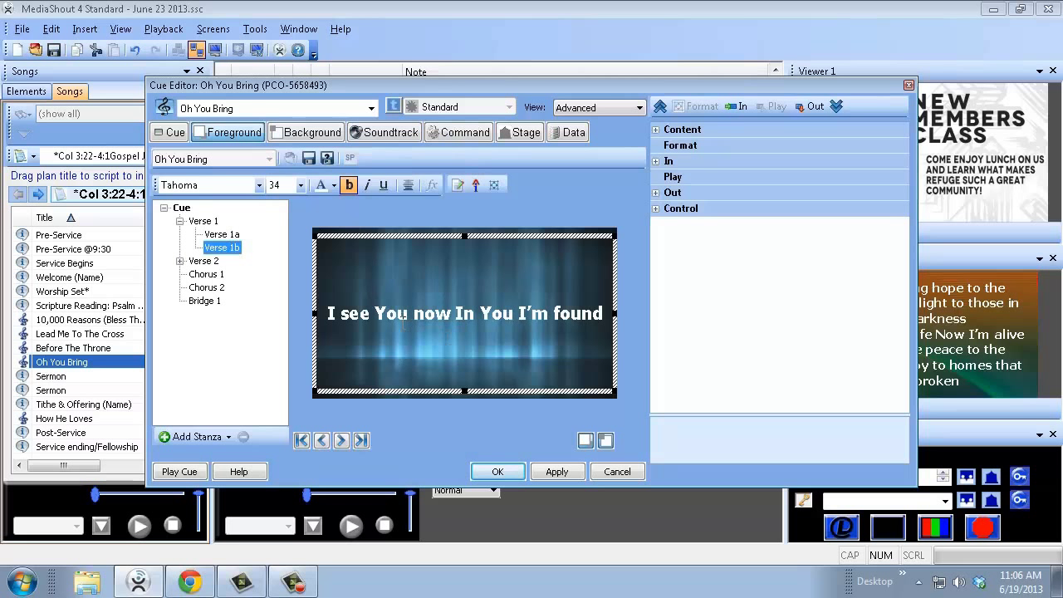
{"action": "left_click", "coordinate": [221, 235]}
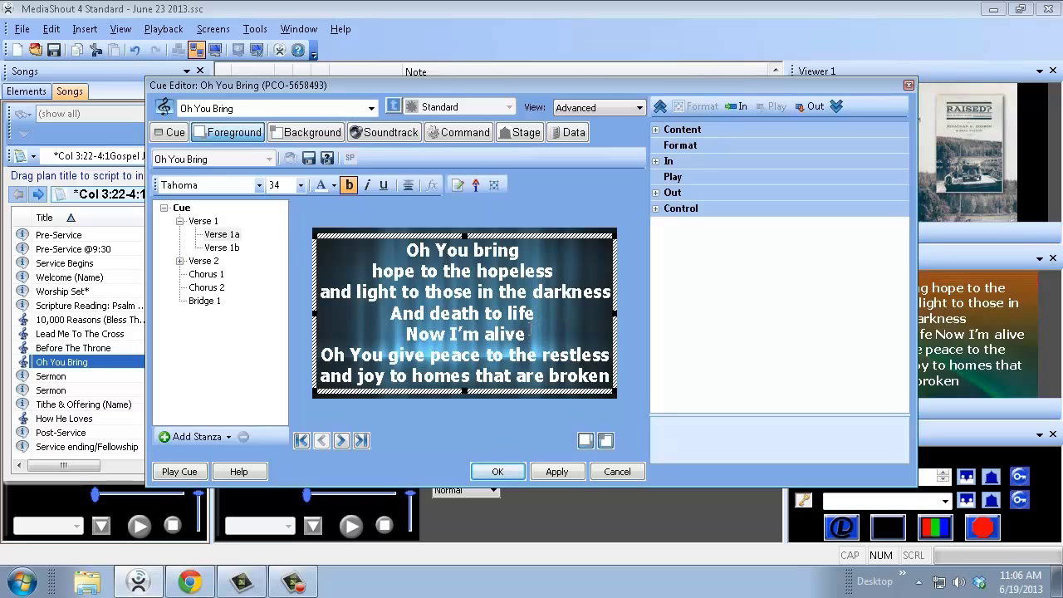
{"action": "left_click", "coordinate": [230, 246]}
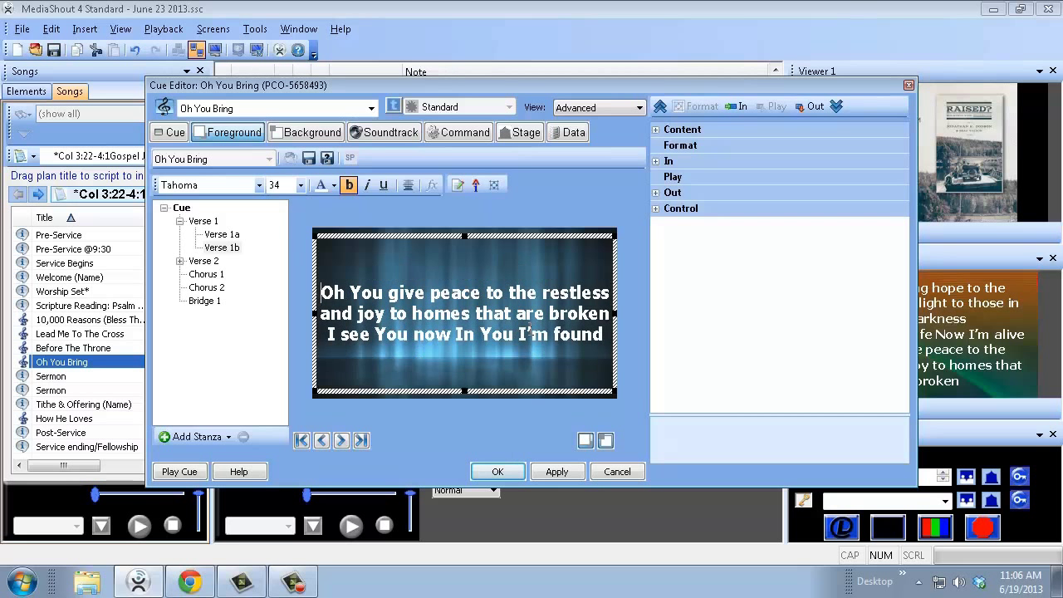
{"action": "left_click", "coordinate": [235, 235]}
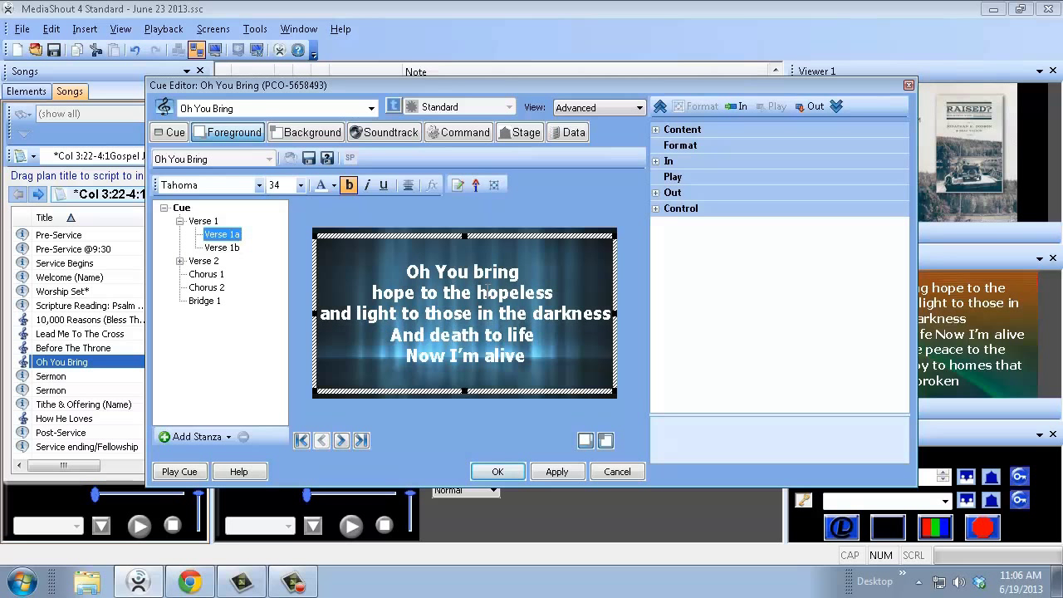
In Verse 1b, put "In You I'm found" on its own line, apply the cue changes and check both Verse 1 slides
{"action": "left_click", "coordinate": [226, 247]}
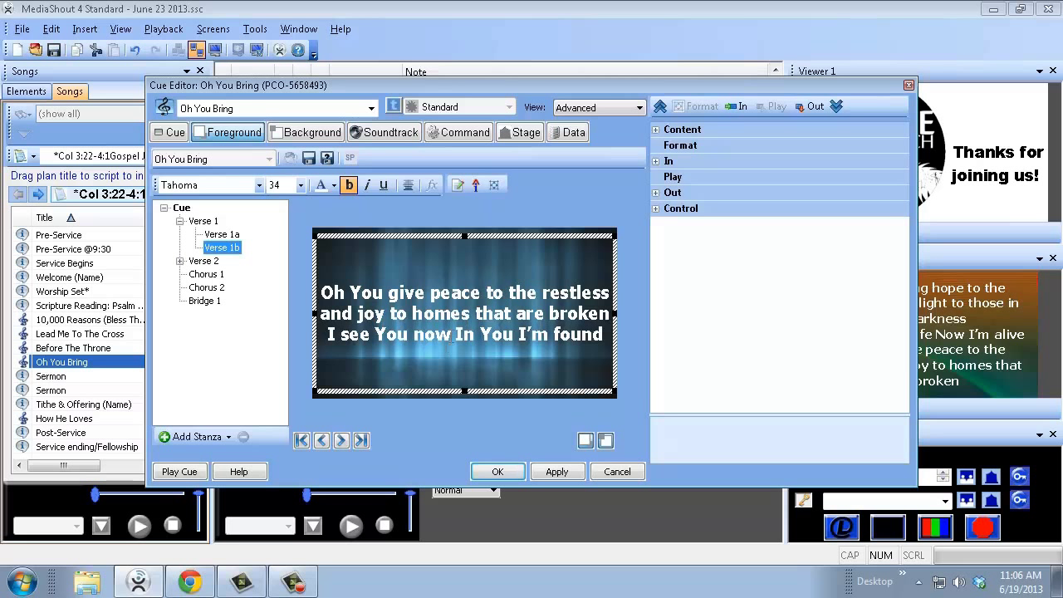
{"action": "left_click", "coordinate": [457, 331]}
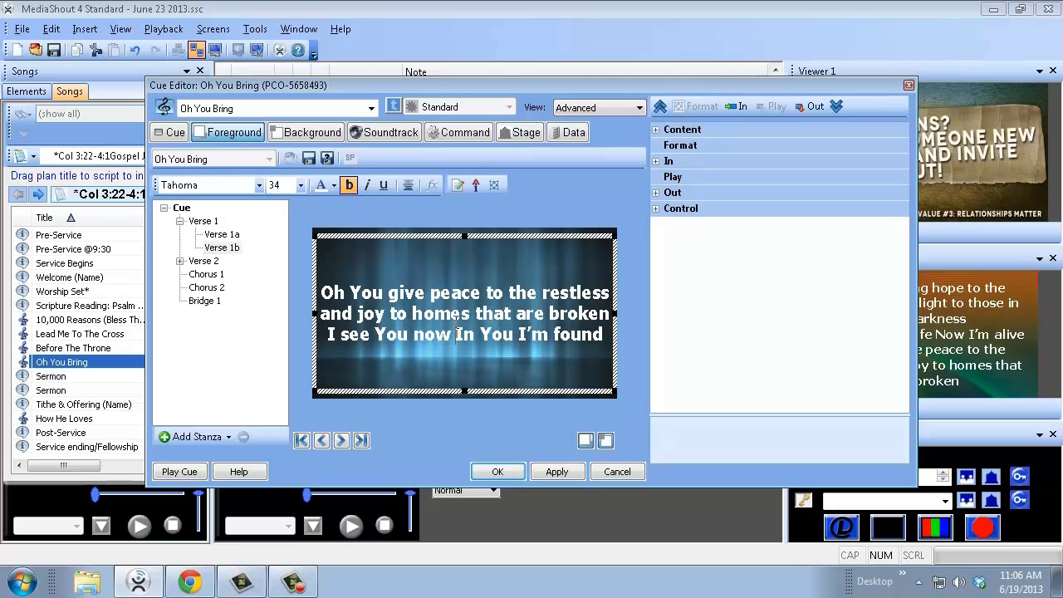
{"action": "key", "text": "Return"}
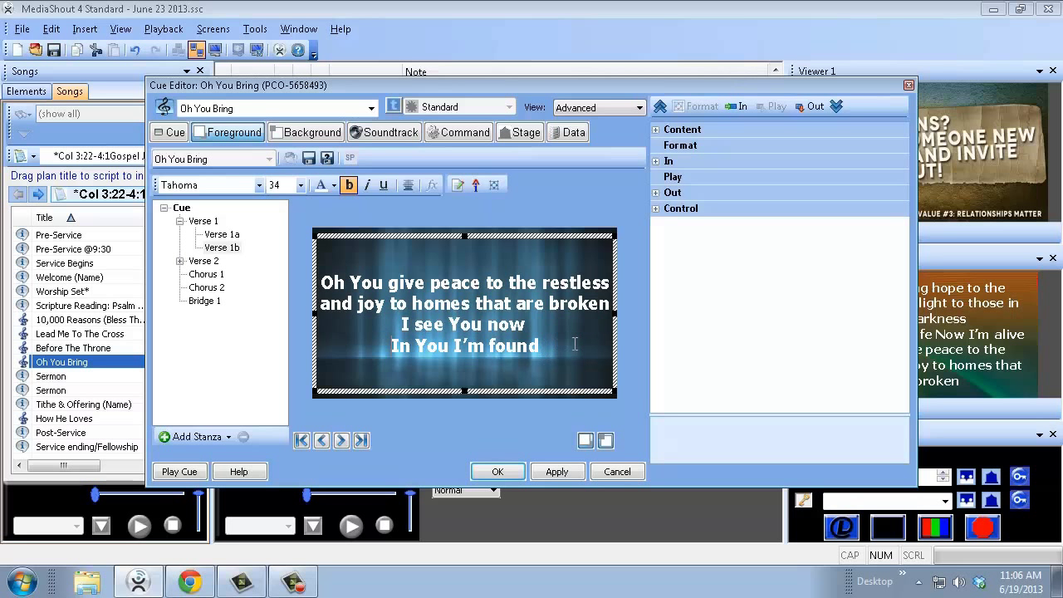
{"action": "key", "text": "ctrl+a"}
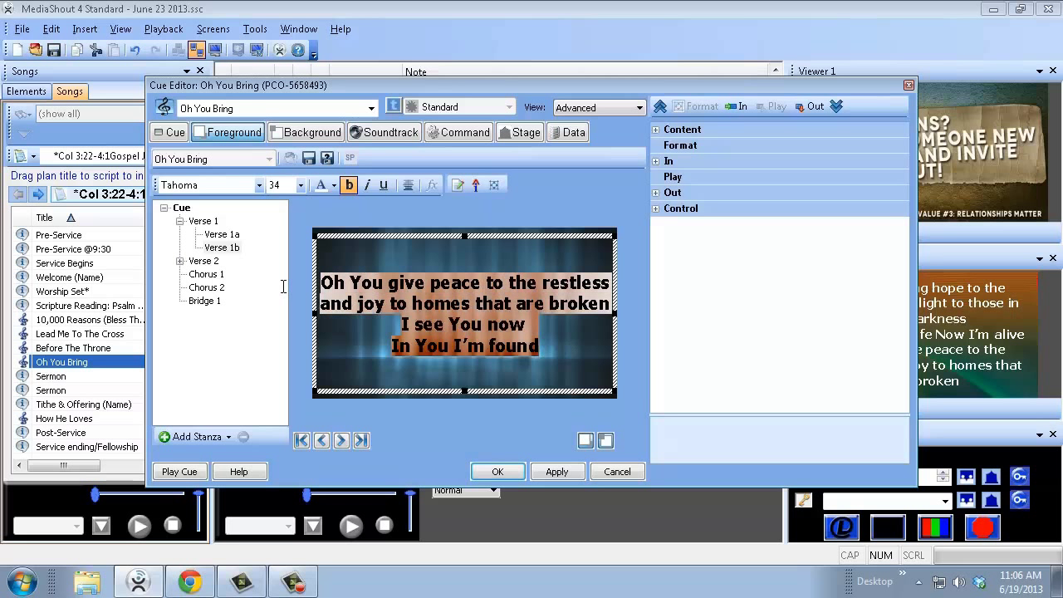
{"action": "left_click", "coordinate": [561, 346]}
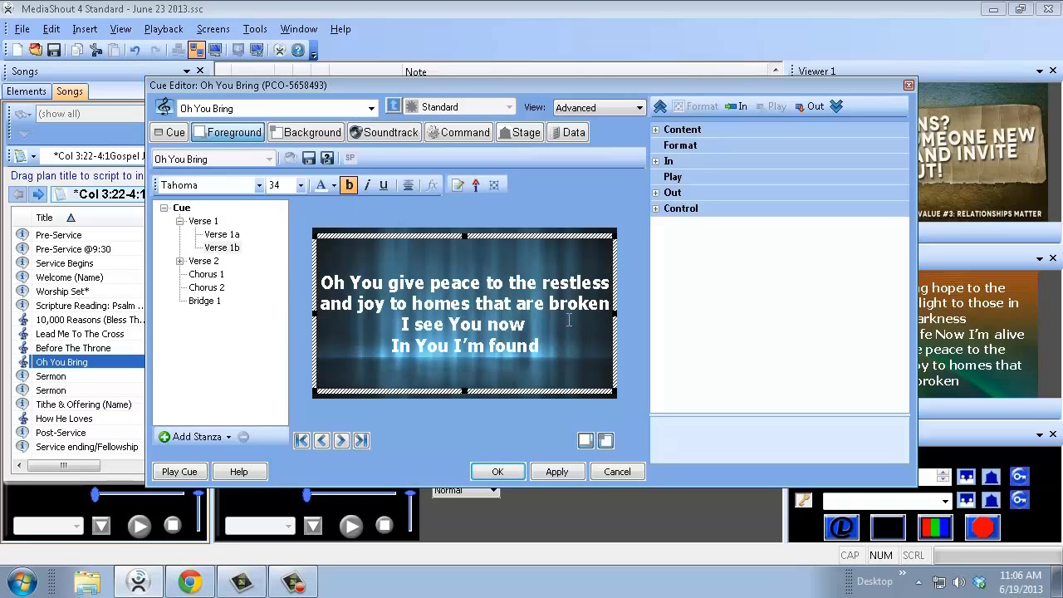
{"action": "left_click", "coordinate": [556, 471]}
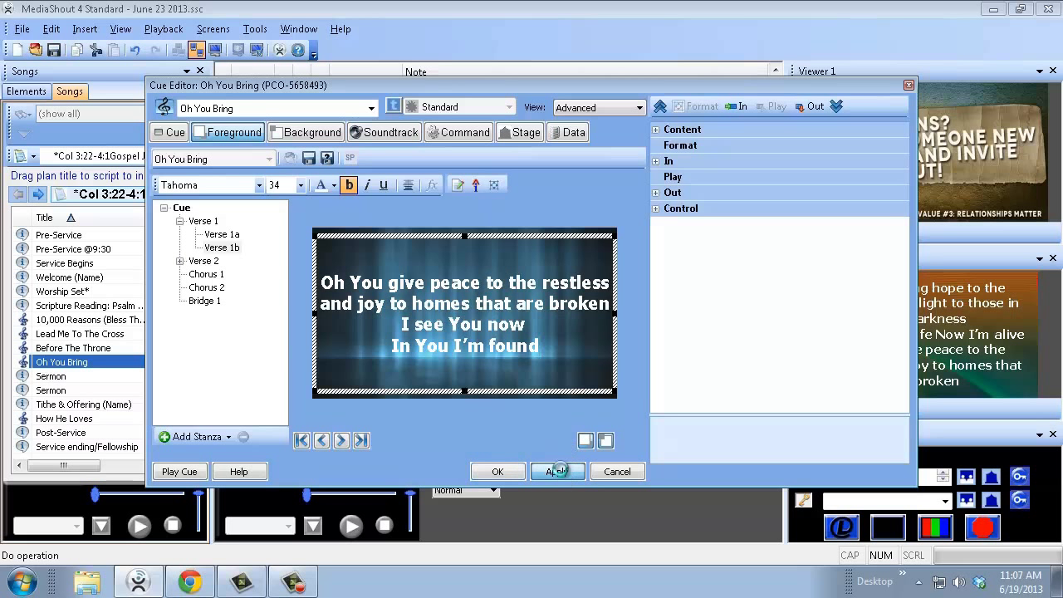
{"action": "left_click", "coordinate": [234, 238]}
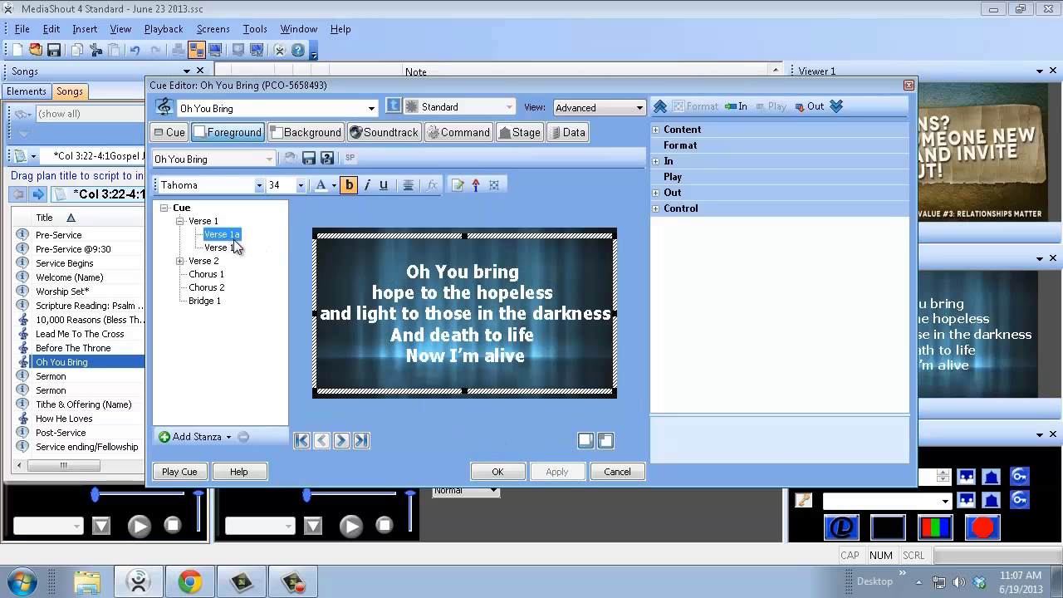
{"action": "left_click", "coordinate": [238, 249]}
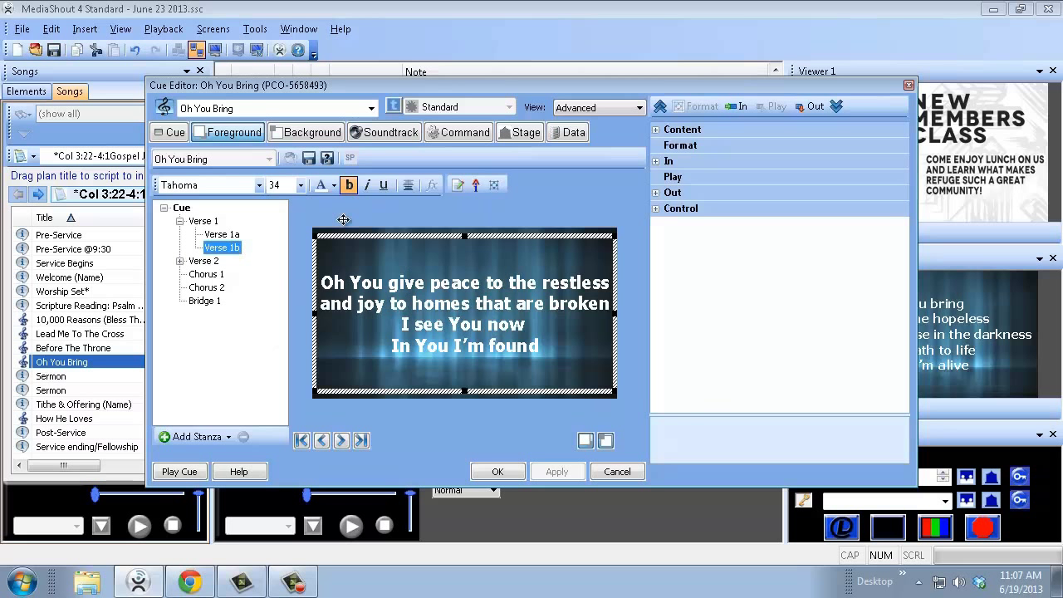
In Verse 2a, break the line after "And through it all" so "You calm my soul" stands on its own line
{"action": "left_click", "coordinate": [210, 261]}
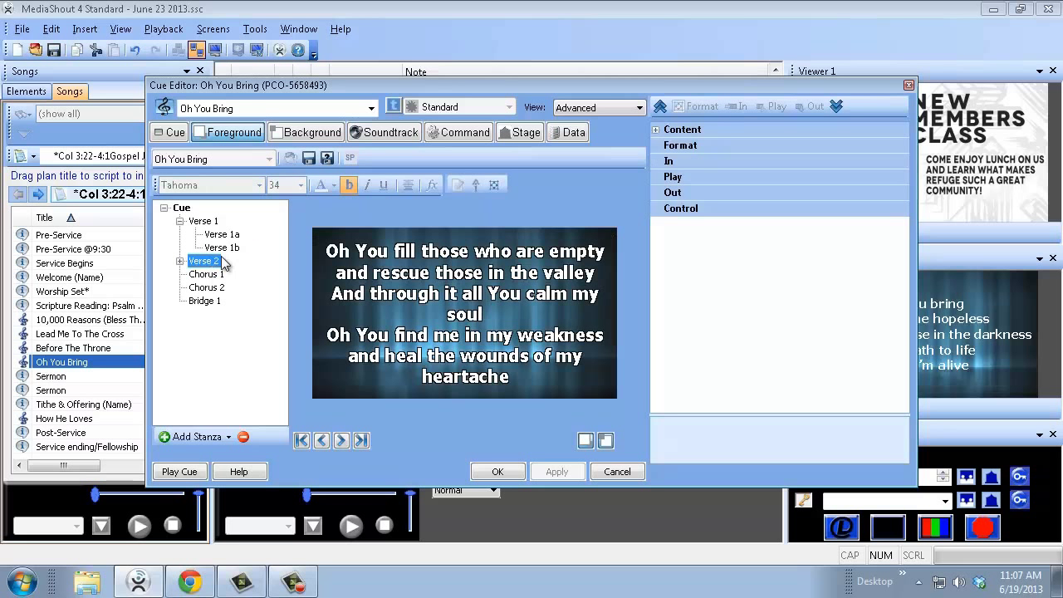
{"action": "double_click", "coordinate": [197, 262]}
{"action": "left_click", "coordinate": [222, 274]}
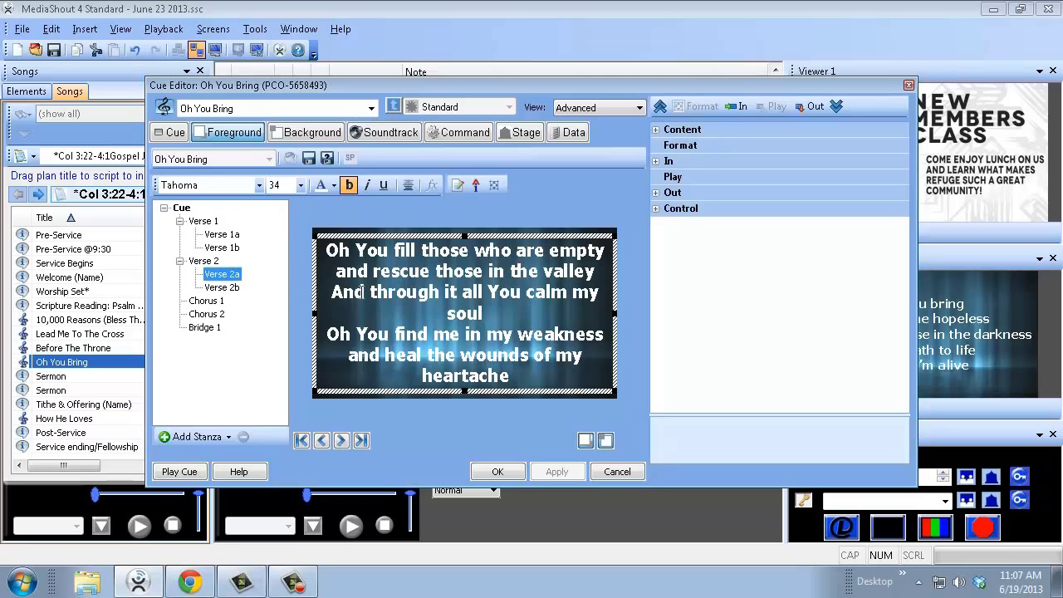
{"action": "left_click", "coordinate": [488, 291]}
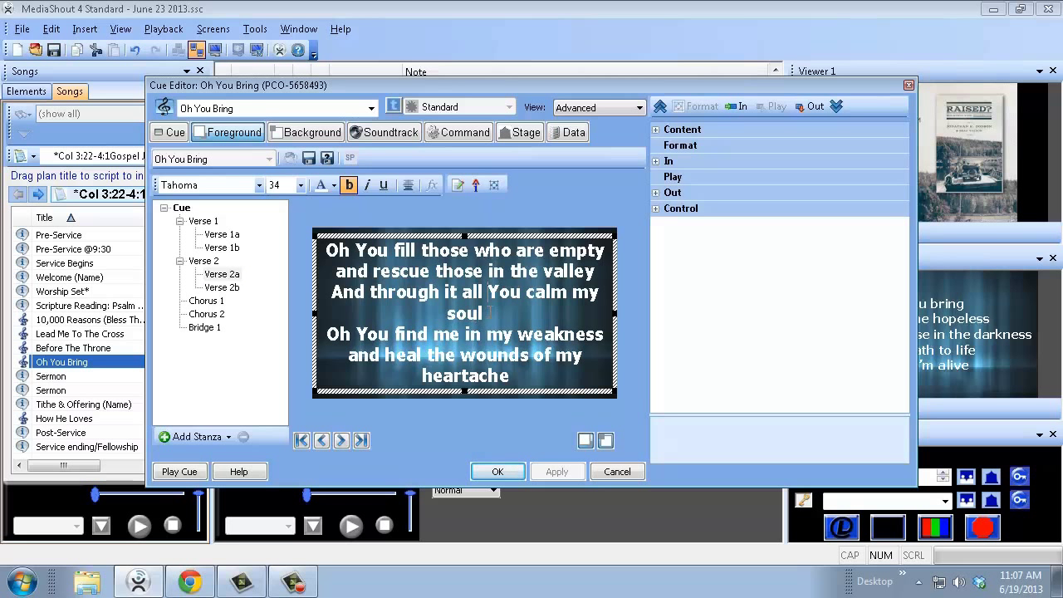
{"action": "key", "text": "Return"}
{"action": "left_click", "coordinate": [556, 315]}
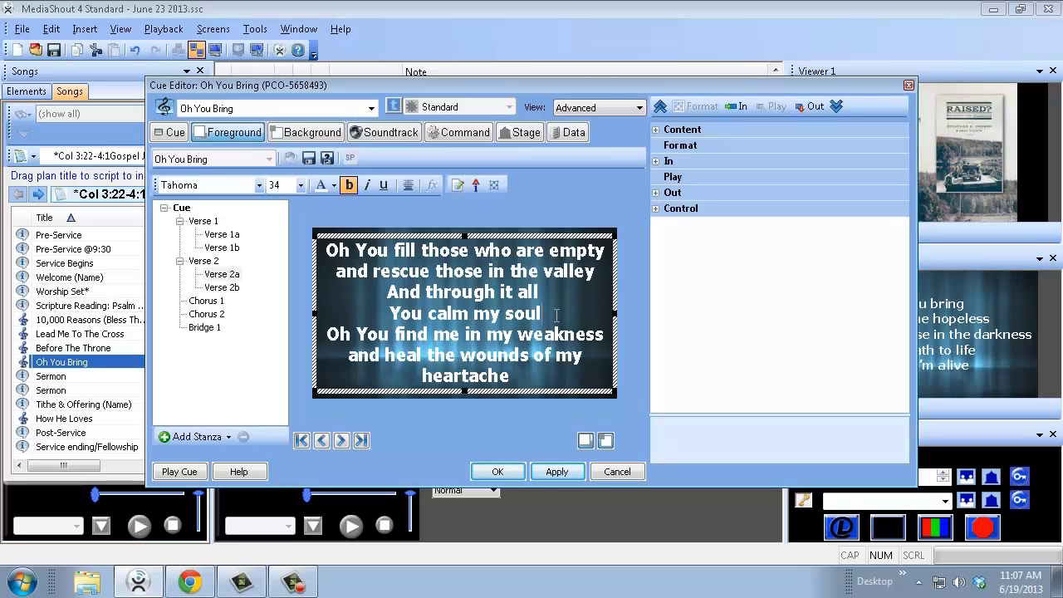
Split Verse 2 before "Oh You find me in my weakness" and break the Verse 2b line after "and heal the wounds"
{"action": "key", "text": "Right"}
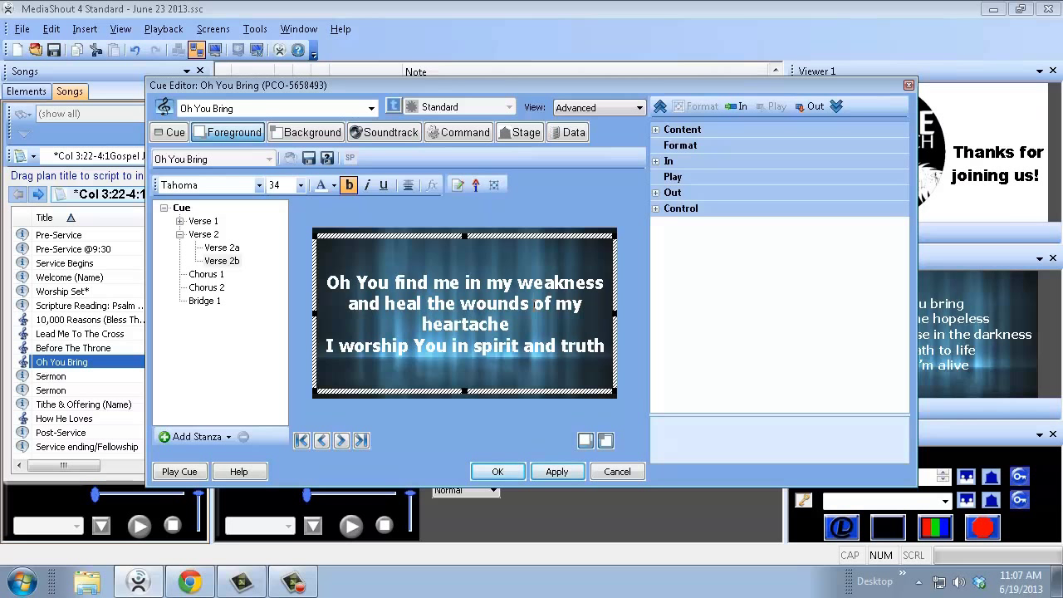
{"action": "left_click", "coordinate": [529, 304]}
{"action": "key", "text": "Return"}
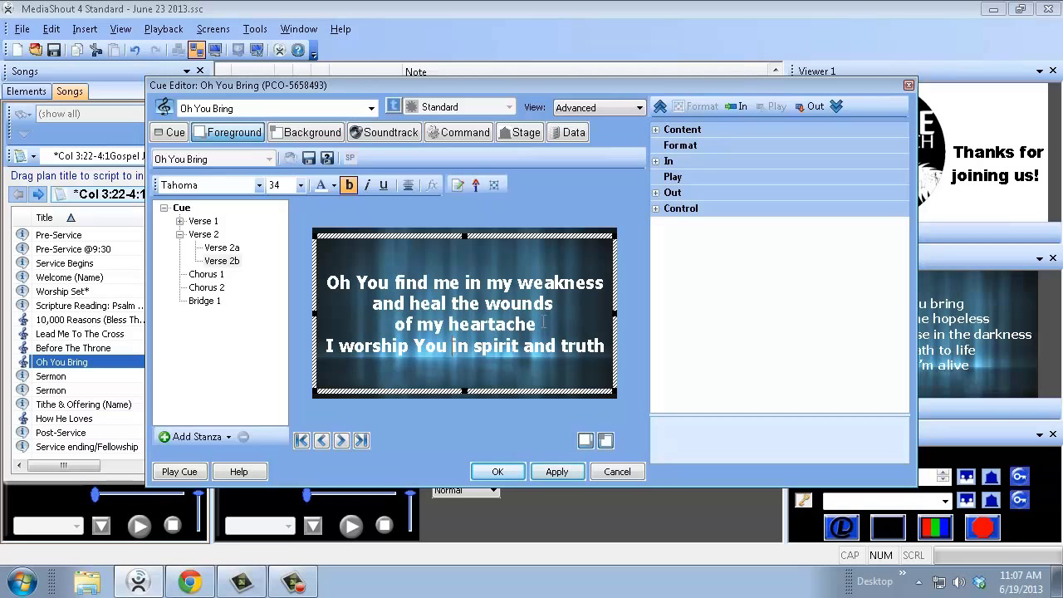
In Verse 2b, put "in spirit and truth" on its own line on the same slide and apply the cue changes
{"action": "key", "text": "ctrl+Return"}
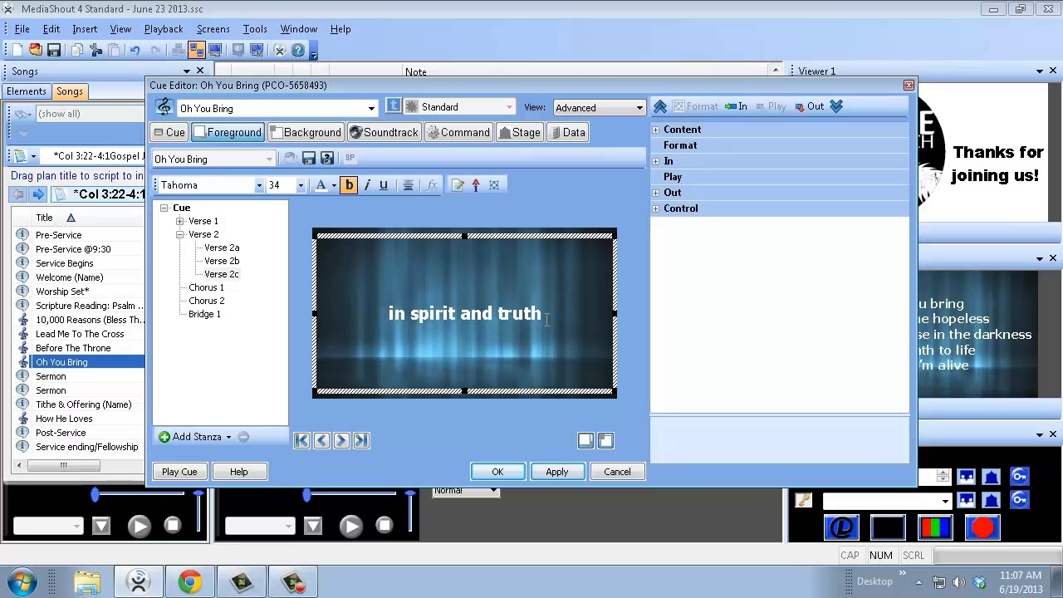
{"action": "key", "text": "ctrl+z"}
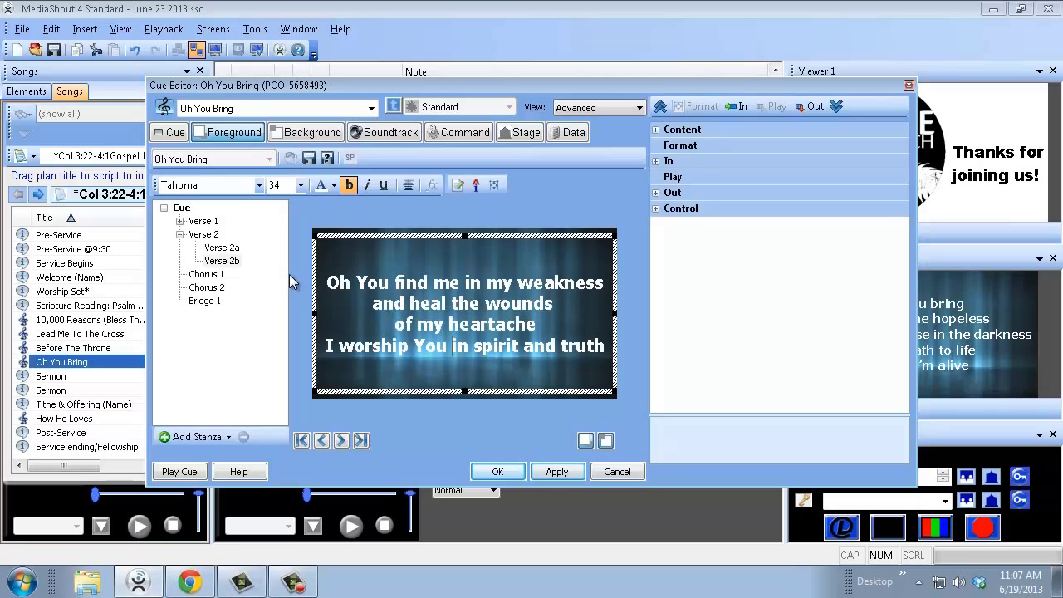
{"action": "key", "text": "Return"}
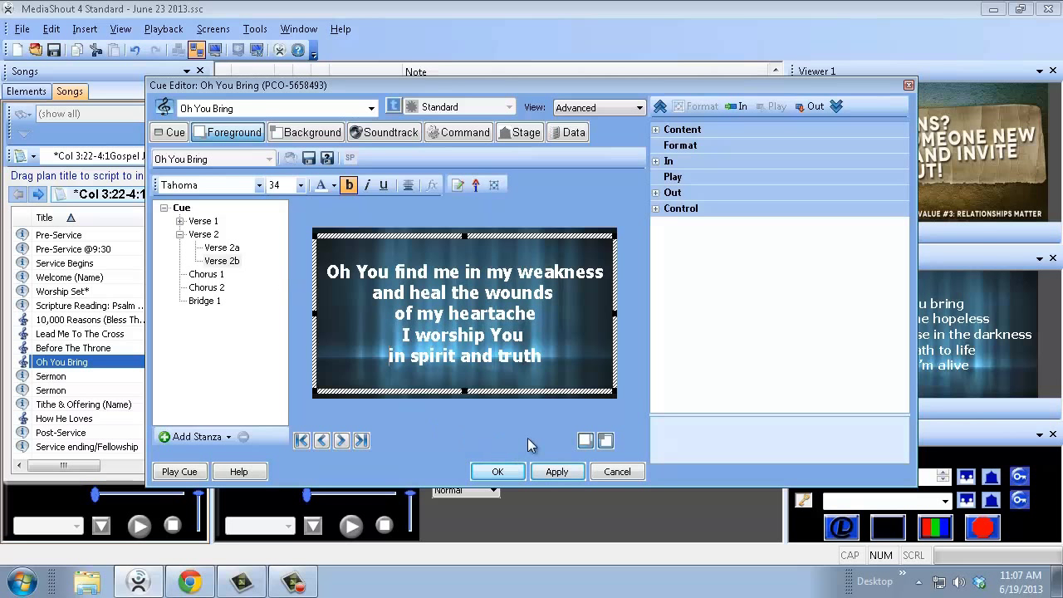
{"action": "left_click", "coordinate": [542, 471]}
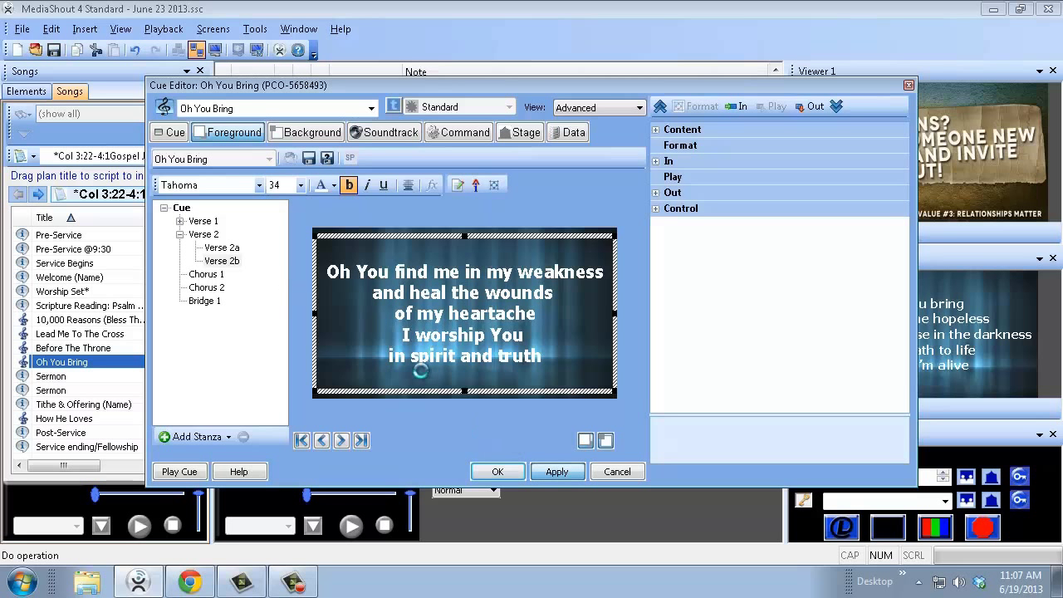
In Chorus 1, break the lines after "And You laid down Your life" and "All that I am will serve", and apply the changes
{"action": "left_click", "coordinate": [219, 274]}
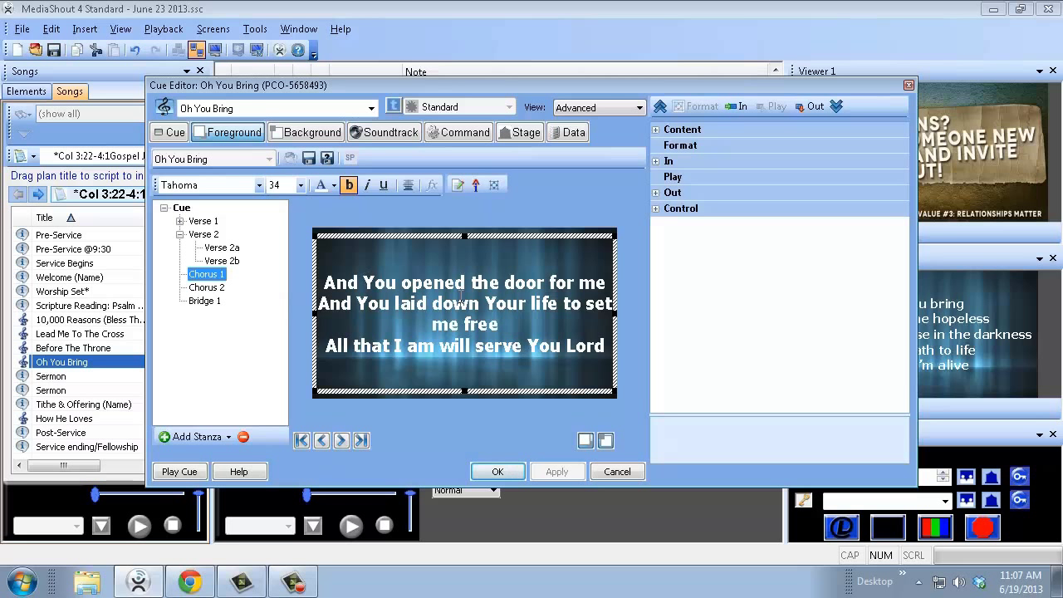
{"action": "left_click", "coordinate": [571, 304]}
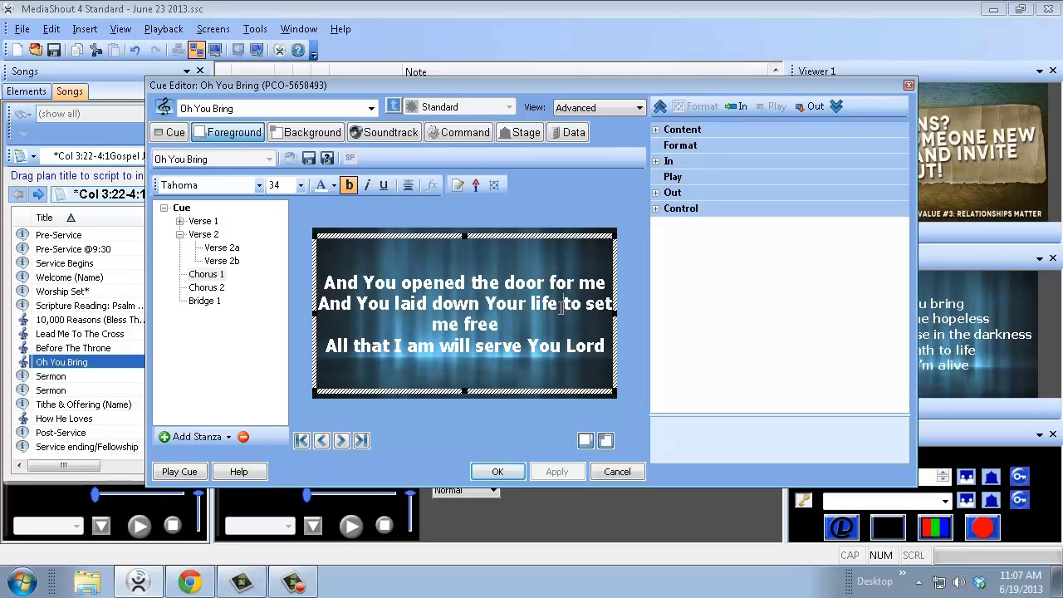
{"action": "key", "text": "Return"}
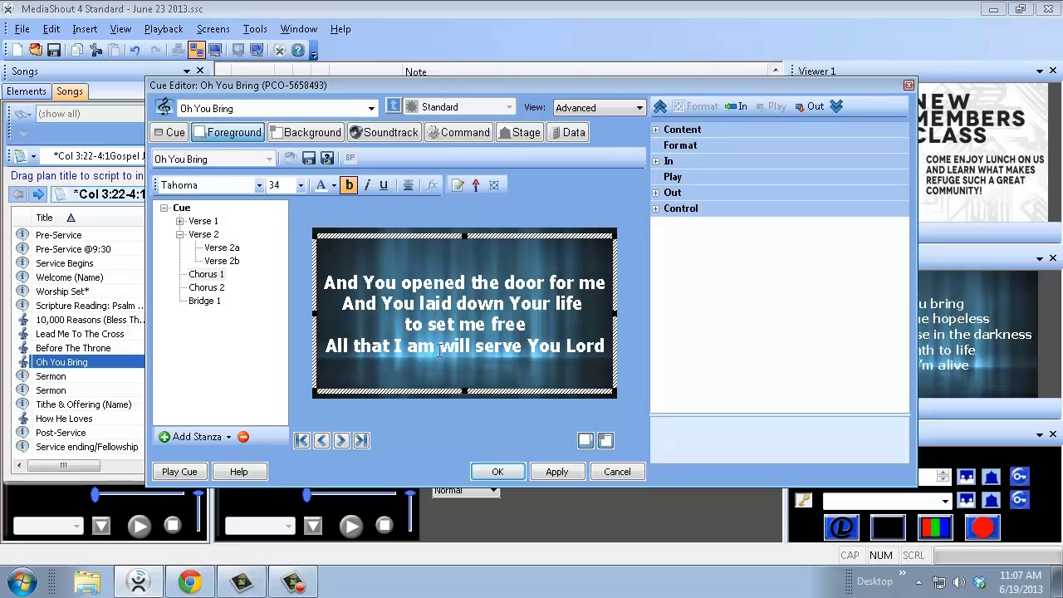
{"action": "left_click", "coordinate": [529, 345]}
{"action": "key", "text": "Return"}
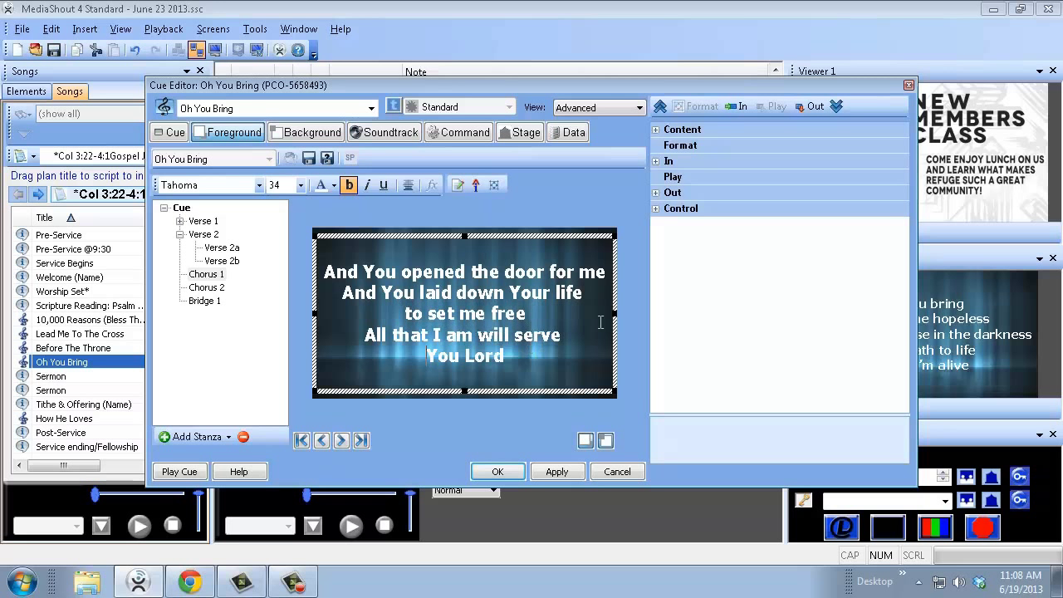
{"action": "left_click", "coordinate": [558, 471]}
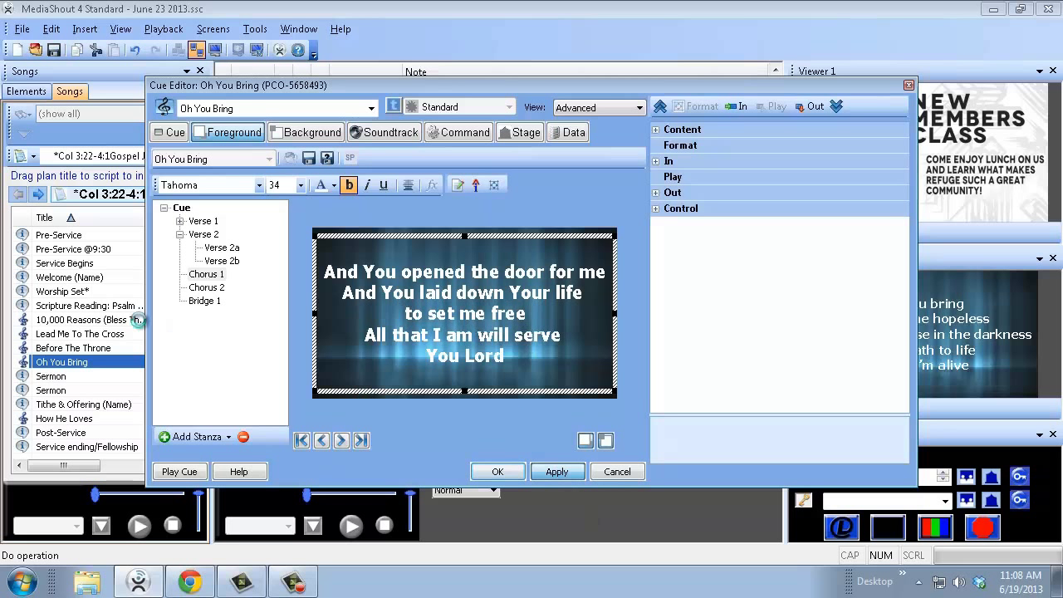
In Chorus 2, break the lines after "All the wonder and awe" and "Jesus You're everything", and apply the changes
{"action": "left_click", "coordinate": [218, 288]}
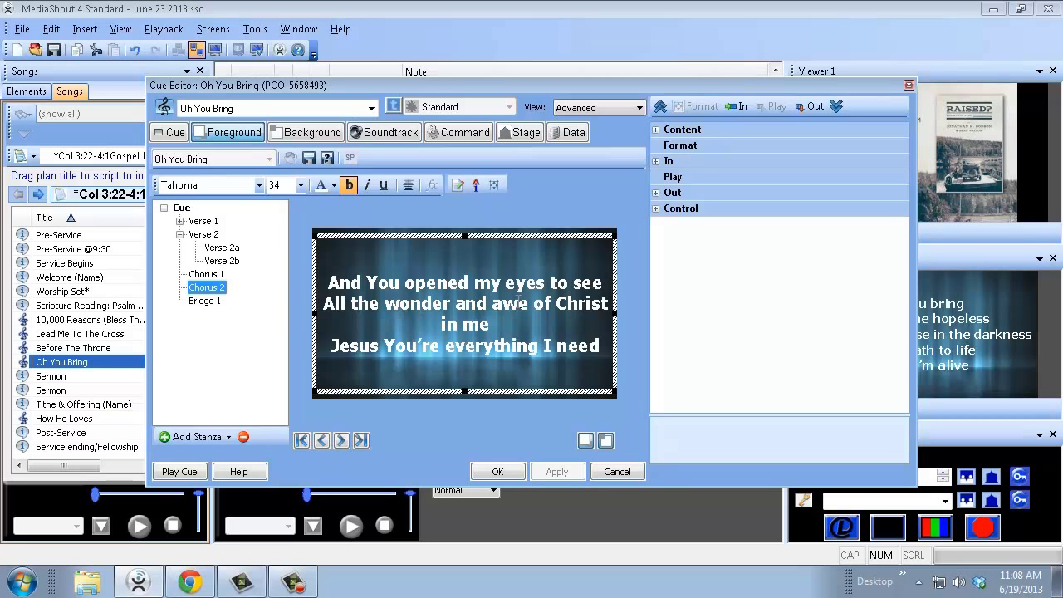
{"action": "key", "text": "Tab"}
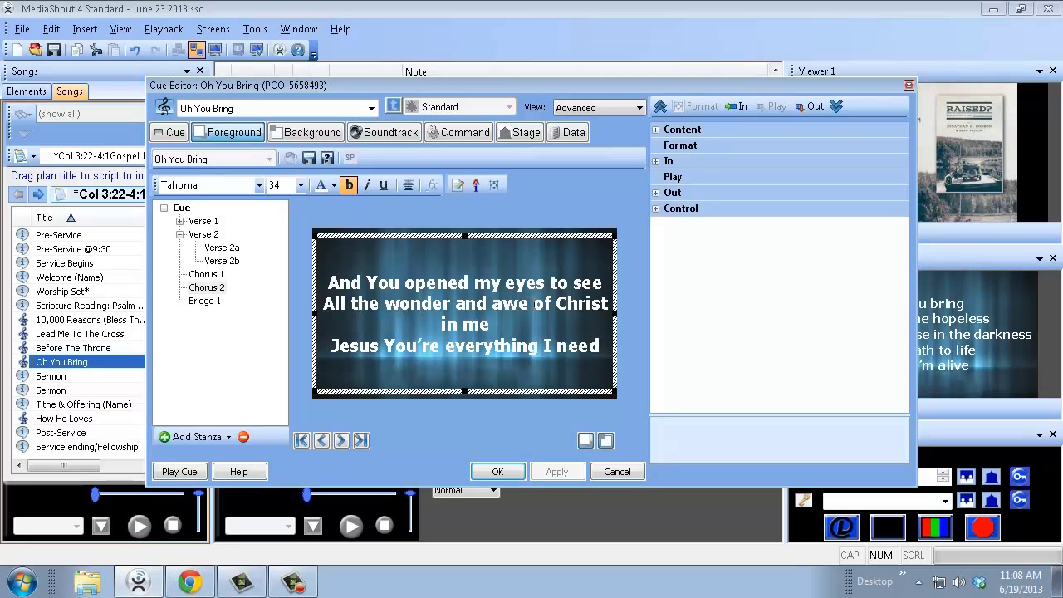
{"action": "left_click", "coordinate": [529, 303]}
{"action": "key", "text": "Return"}
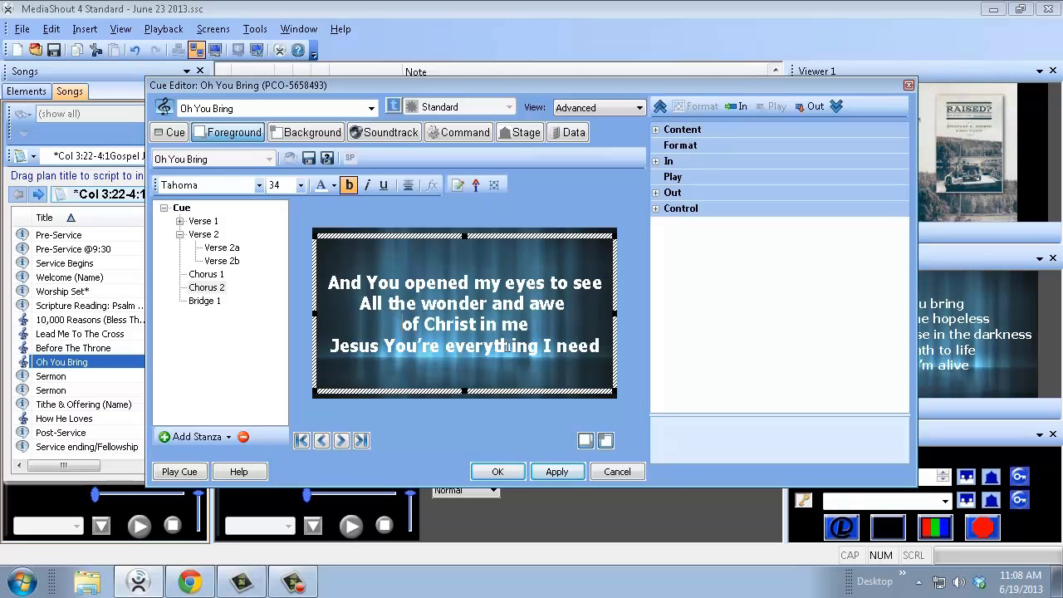
{"action": "left_click", "coordinate": [544, 346]}
{"action": "key", "text": "Return"}
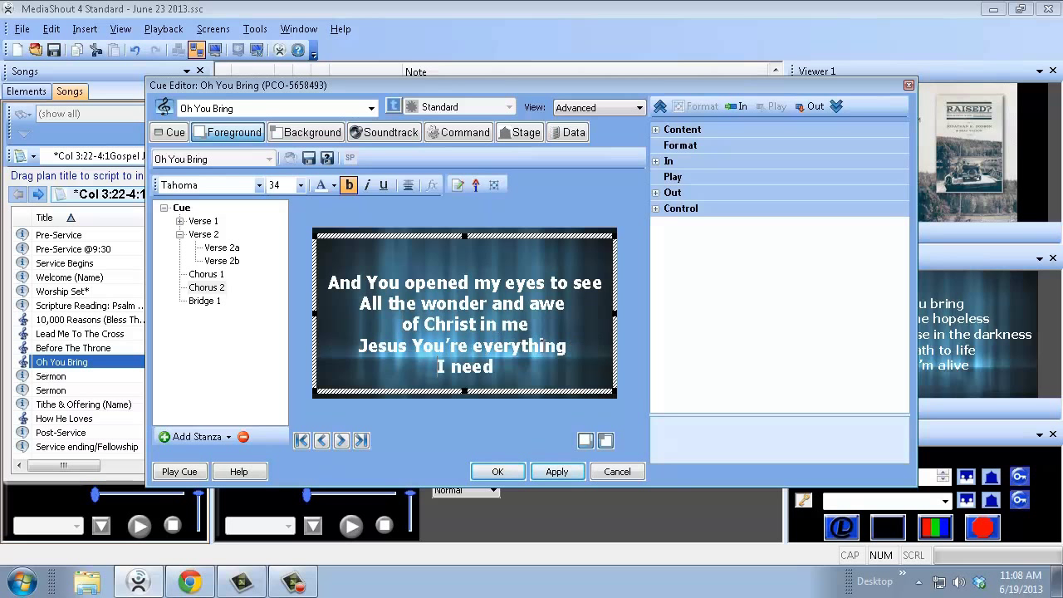
{"action": "left_click", "coordinate": [554, 477]}
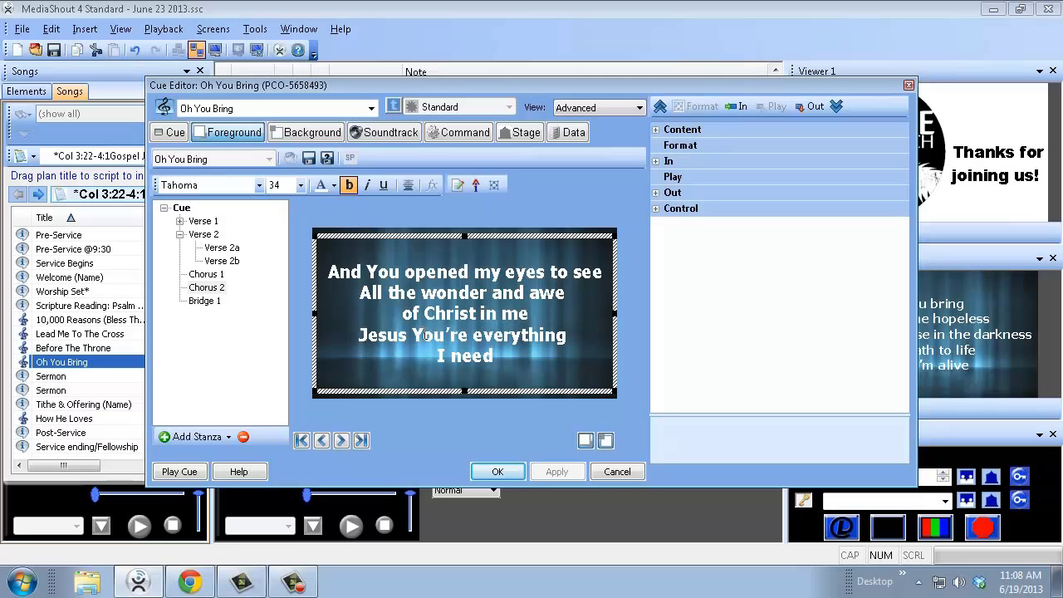
Check the Bridge 1 slide and reorder the stanzas so Chorus 1 sits between Verse 1 and Verse 2
{"action": "left_click", "coordinate": [205, 300]}
{"action": "left_click", "coordinate": [513, 294]}
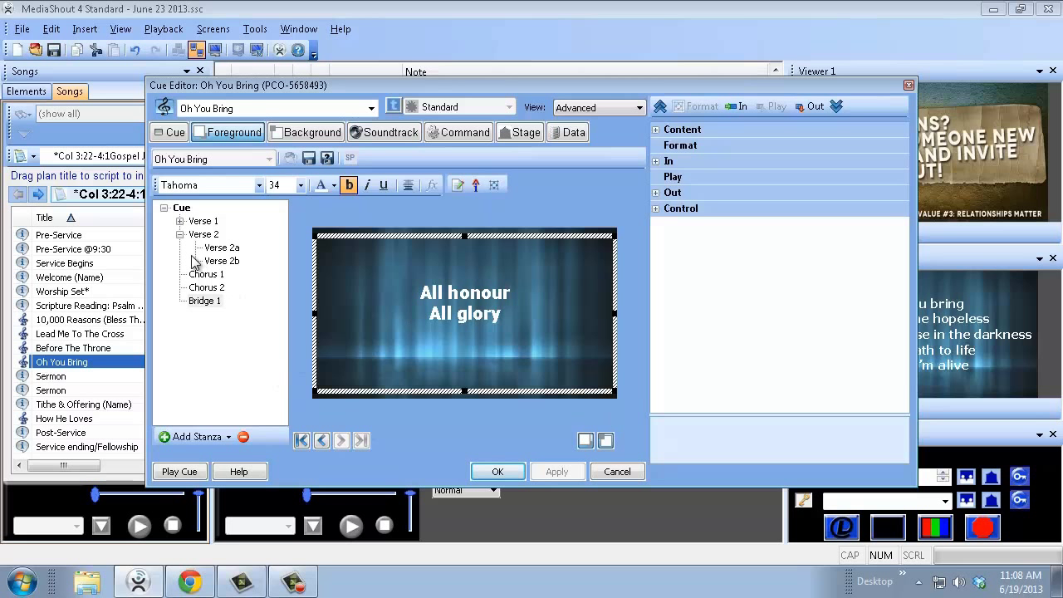
{"action": "left_click", "coordinate": [204, 221]}
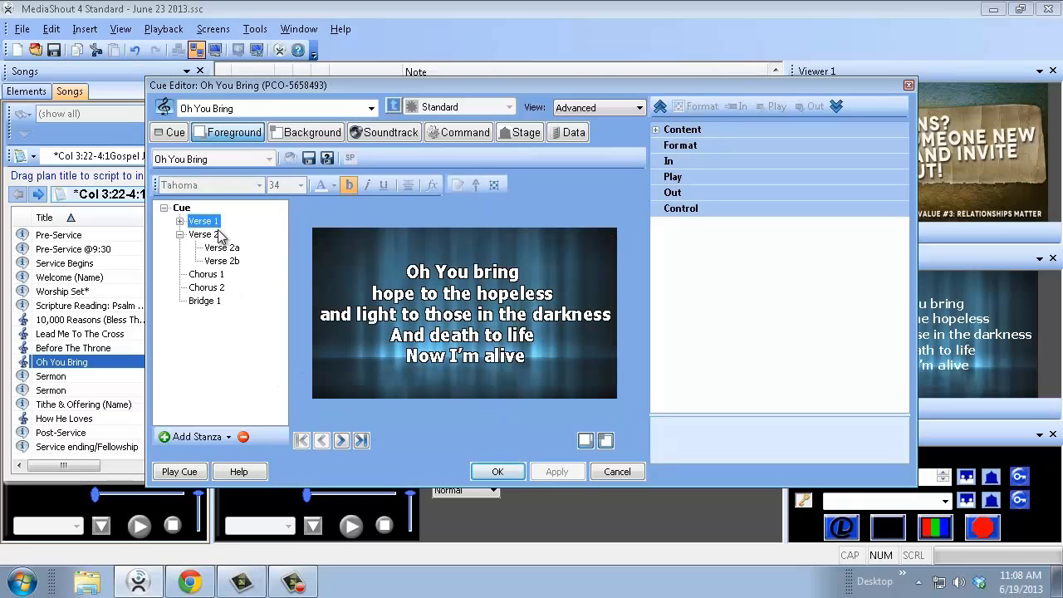
{"action": "left_click", "coordinate": [205, 234]}
{"action": "left_click", "coordinate": [207, 275]}
{"action": "left_click_drag", "start_coordinate": [209, 277], "coordinate": [206, 236]}
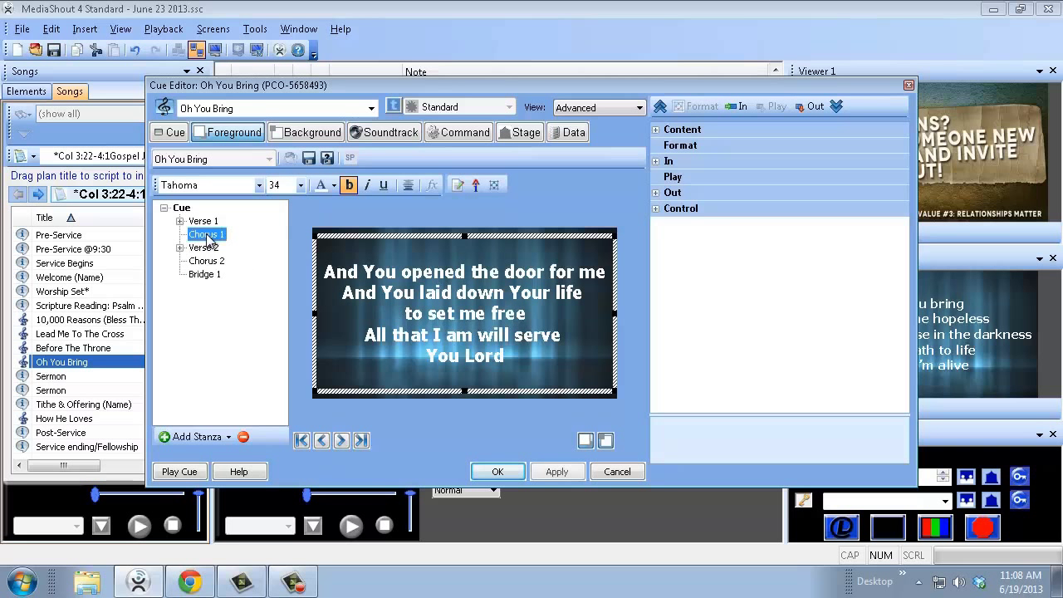
Add a blank stanza to the song, place it between Chorus 1 and Verse 2, and check its slide
{"action": "left_click", "coordinate": [208, 441]}
{"action": "mouse_move", "coordinate": [213, 364]}
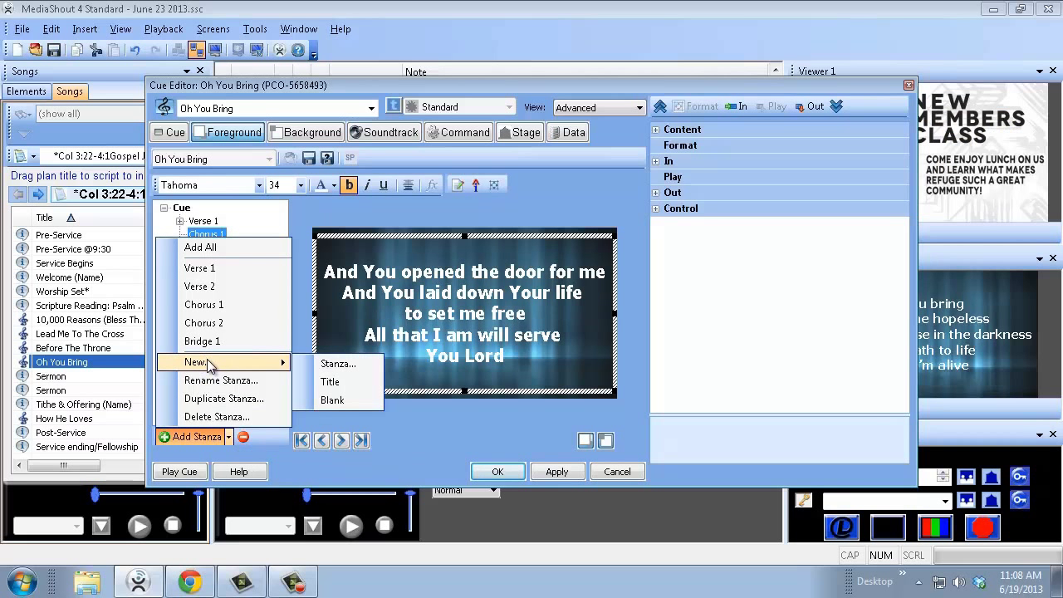
{"action": "left_click", "coordinate": [332, 399]}
{"action": "left_click_drag", "start_coordinate": [202, 287], "coordinate": [205, 253]}
{"action": "left_click", "coordinate": [215, 236]}
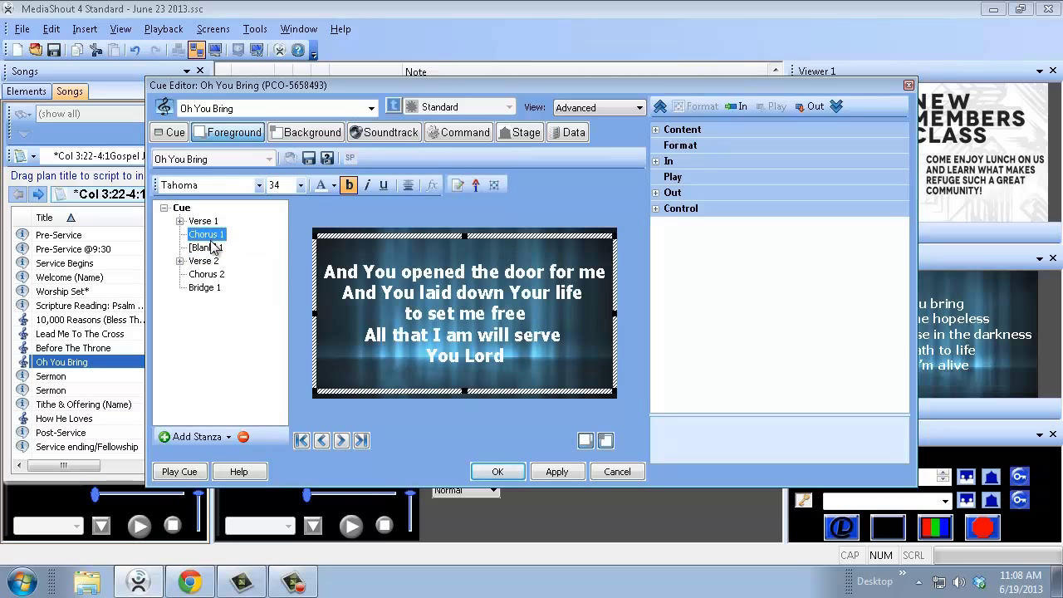
{"action": "left_click", "coordinate": [208, 248]}
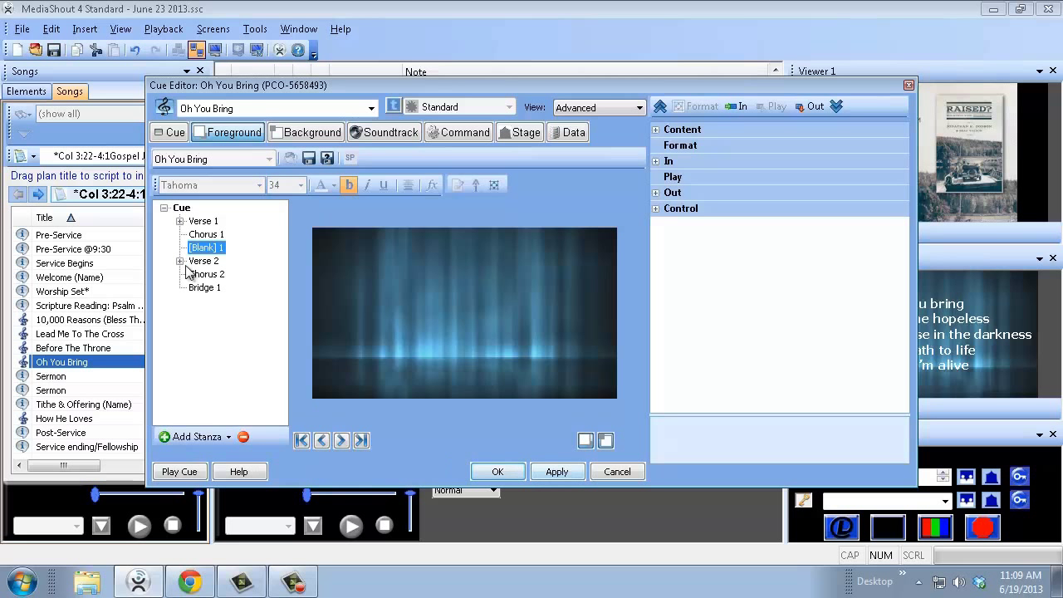
Apply the cue changes, close the Cue Editor and play the Oh You Bring cue from the script
{"action": "left_click", "coordinate": [181, 208]}
{"action": "left_click", "coordinate": [553, 471]}
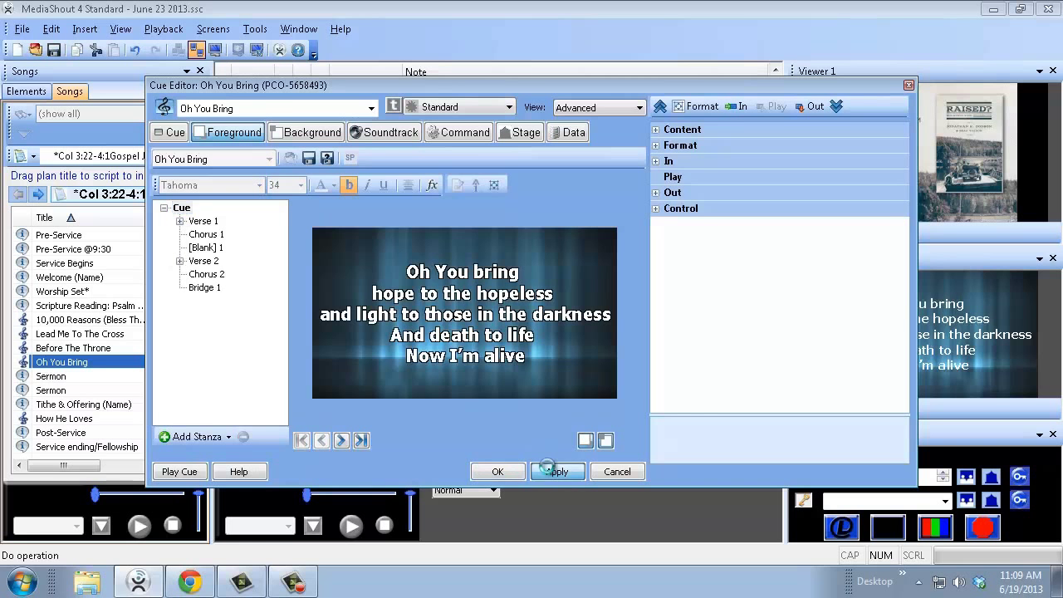
{"action": "left_click", "coordinate": [496, 471]}
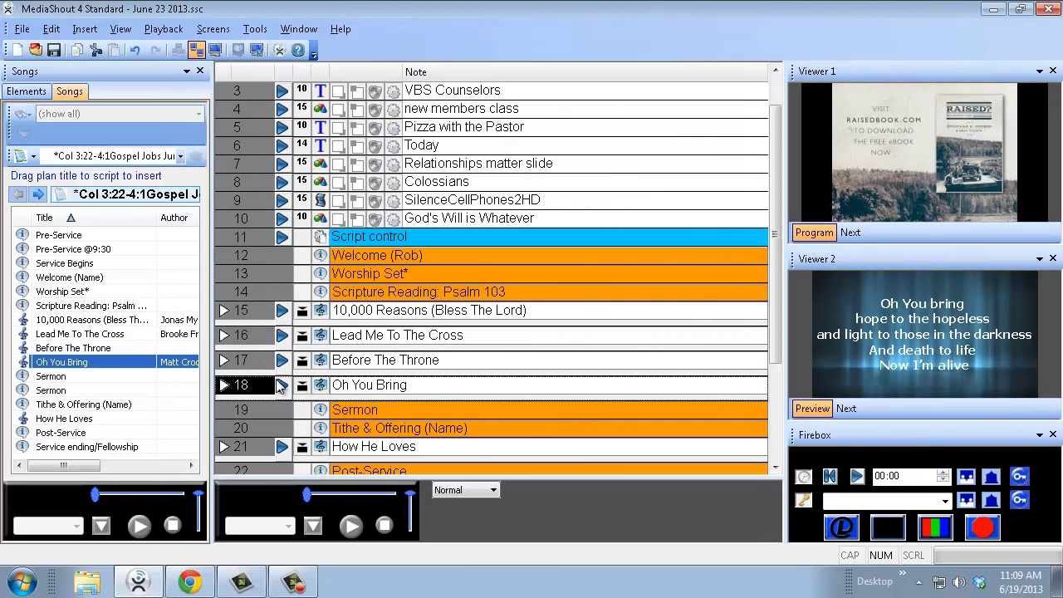
{"action": "left_click", "coordinate": [280, 387]}
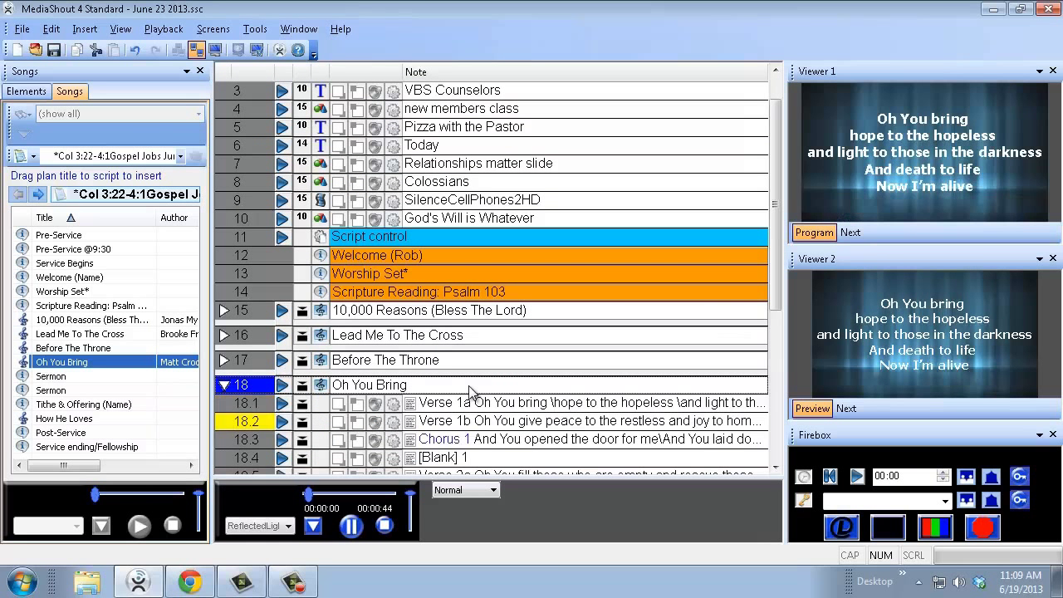